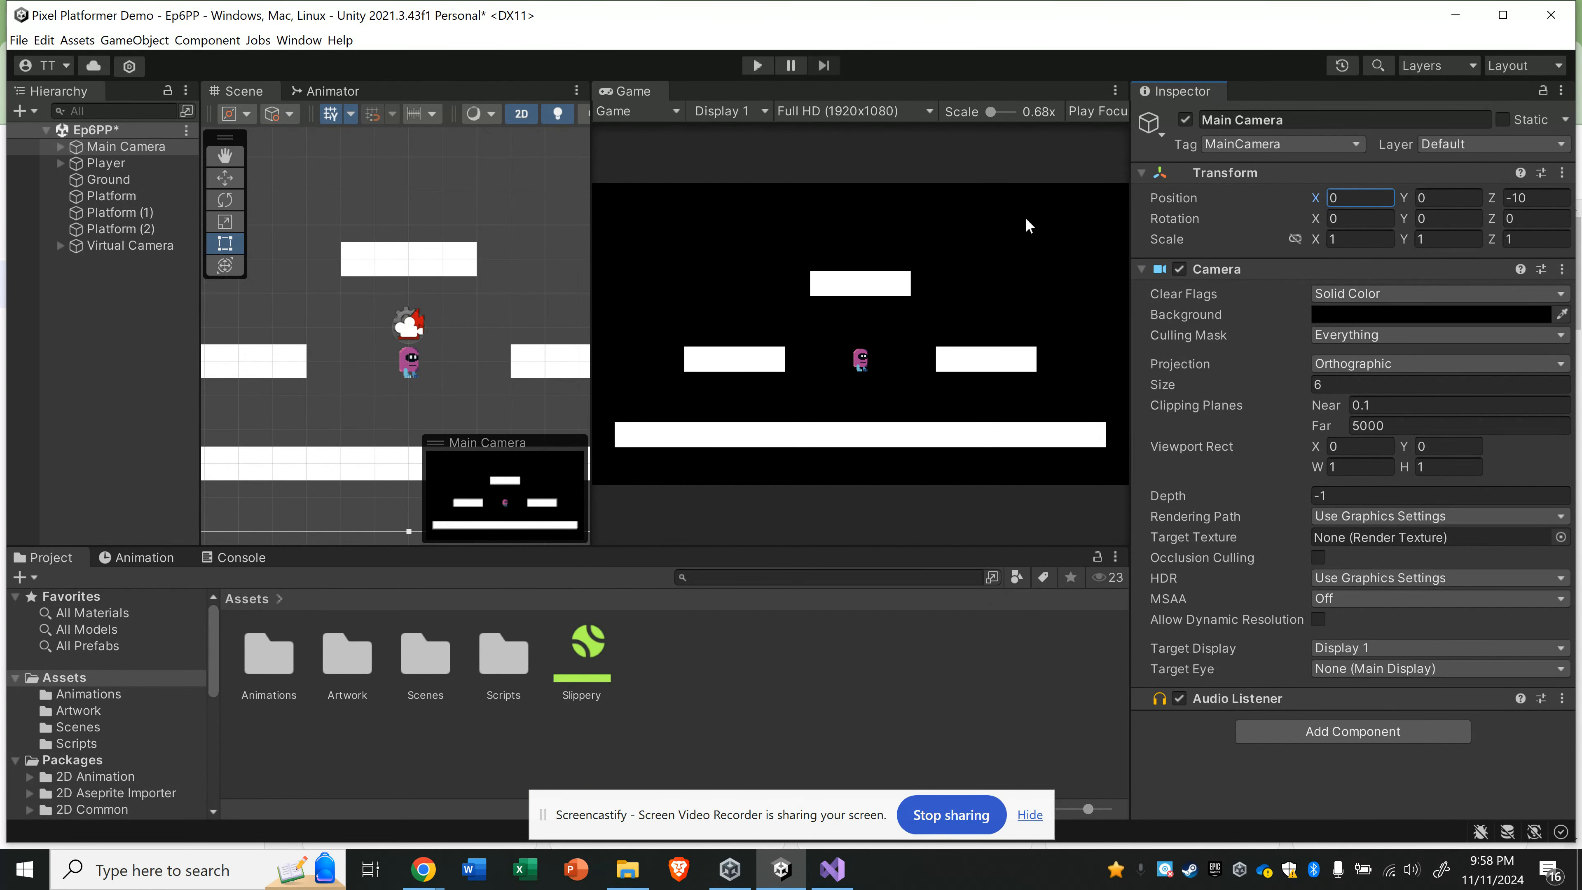
Step: Play-test the scene by moving and jumping the player between the platforms, and exit play mode
click(758, 67)
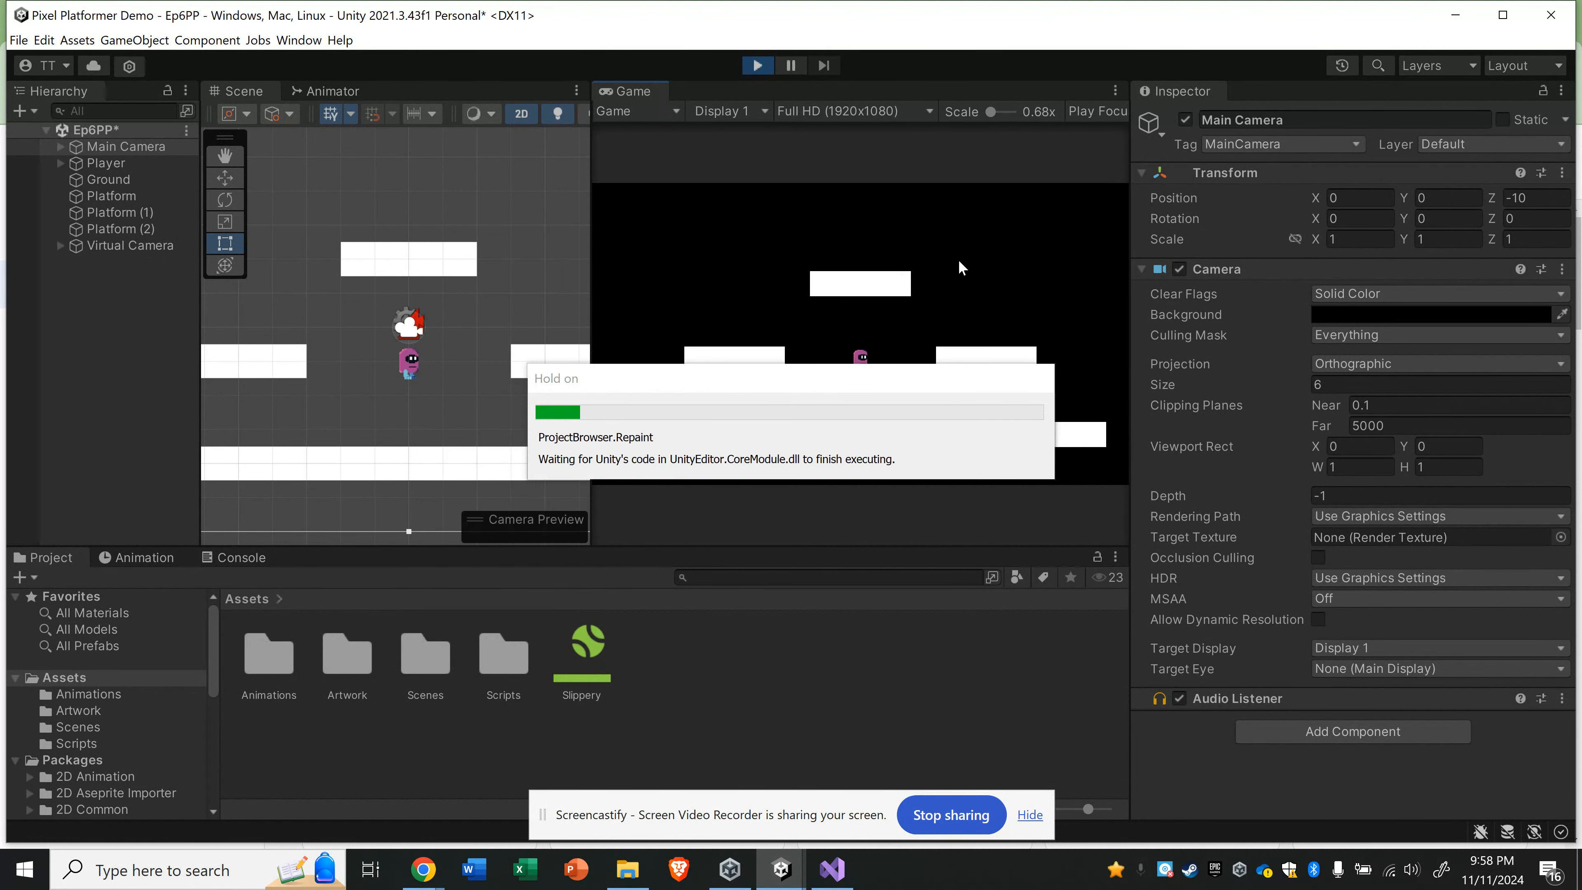
key(Left)
key(space)
key(Right)
key(space)
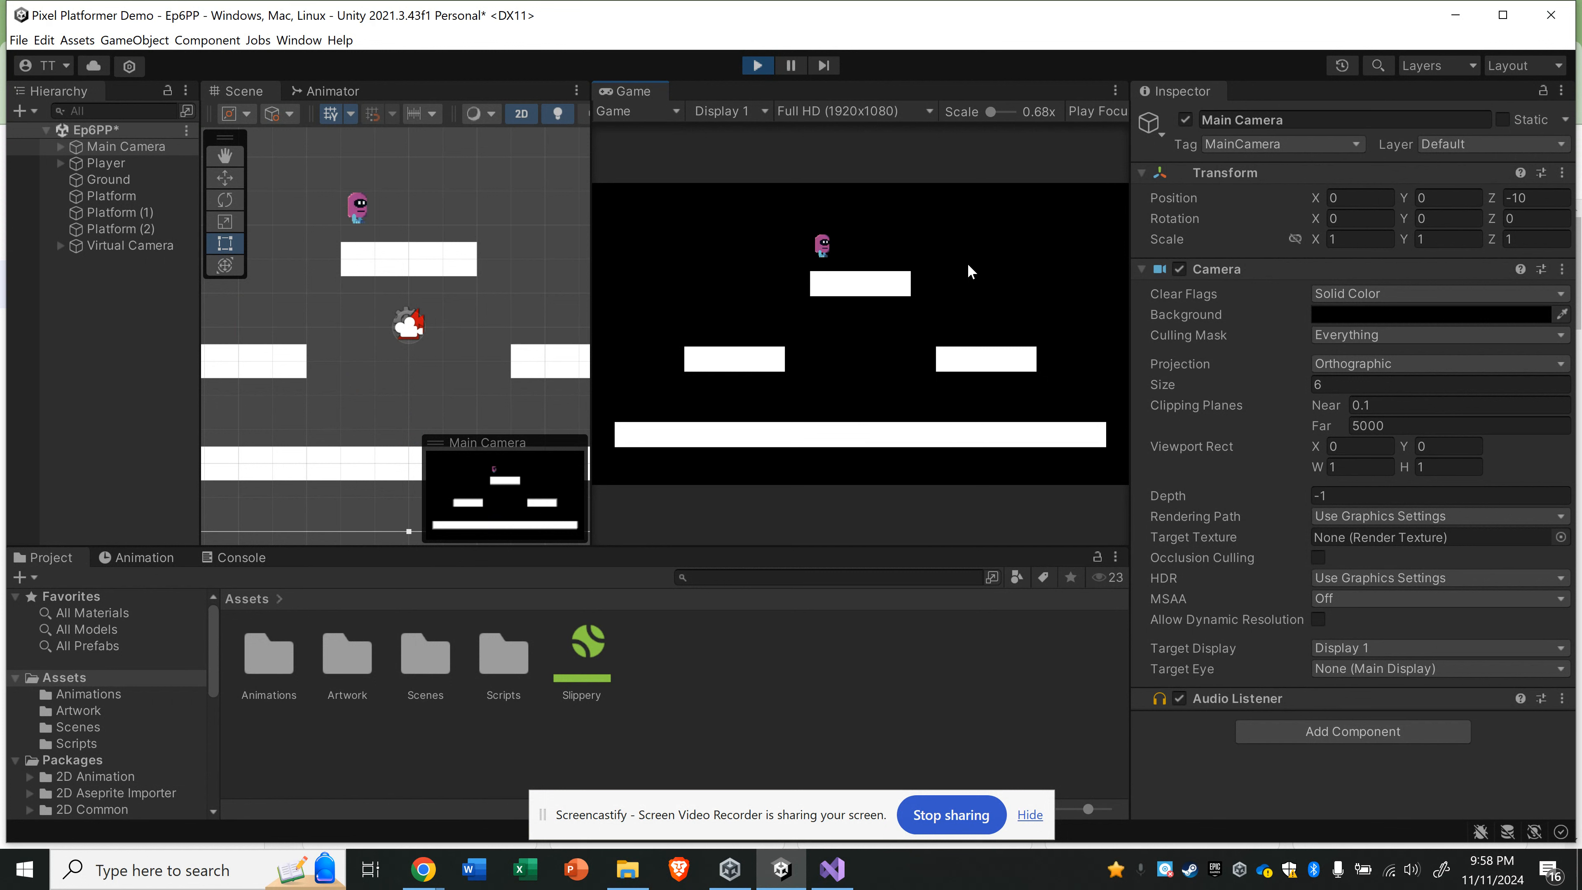
key(Right)
click(766, 65)
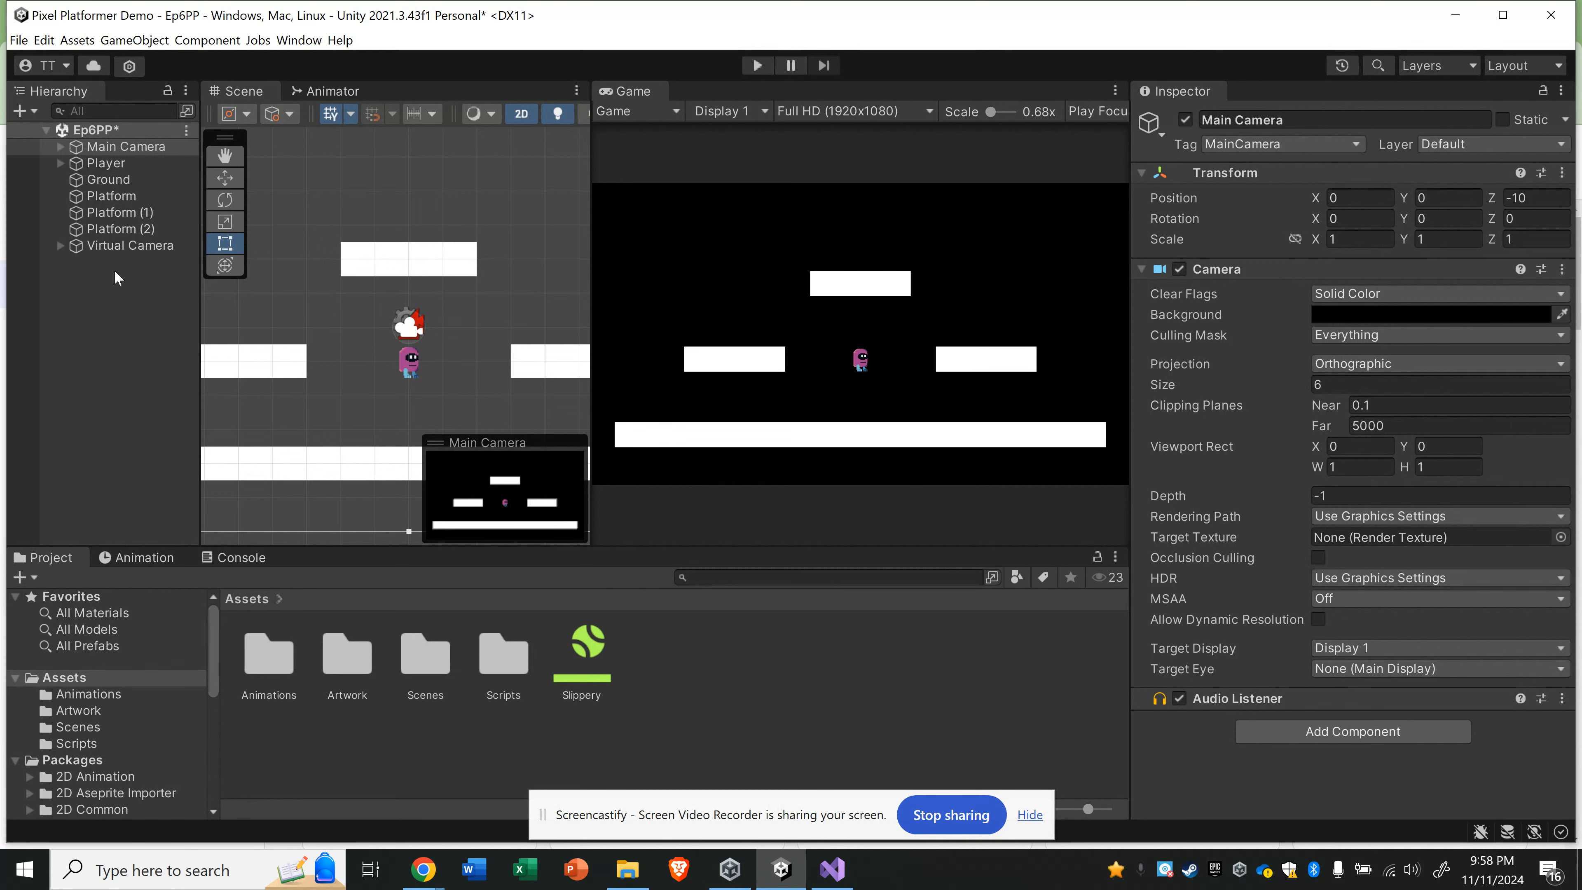
Step: Delete the existing Virtual Camera object from the scene
click(113, 246)
key(Delete)
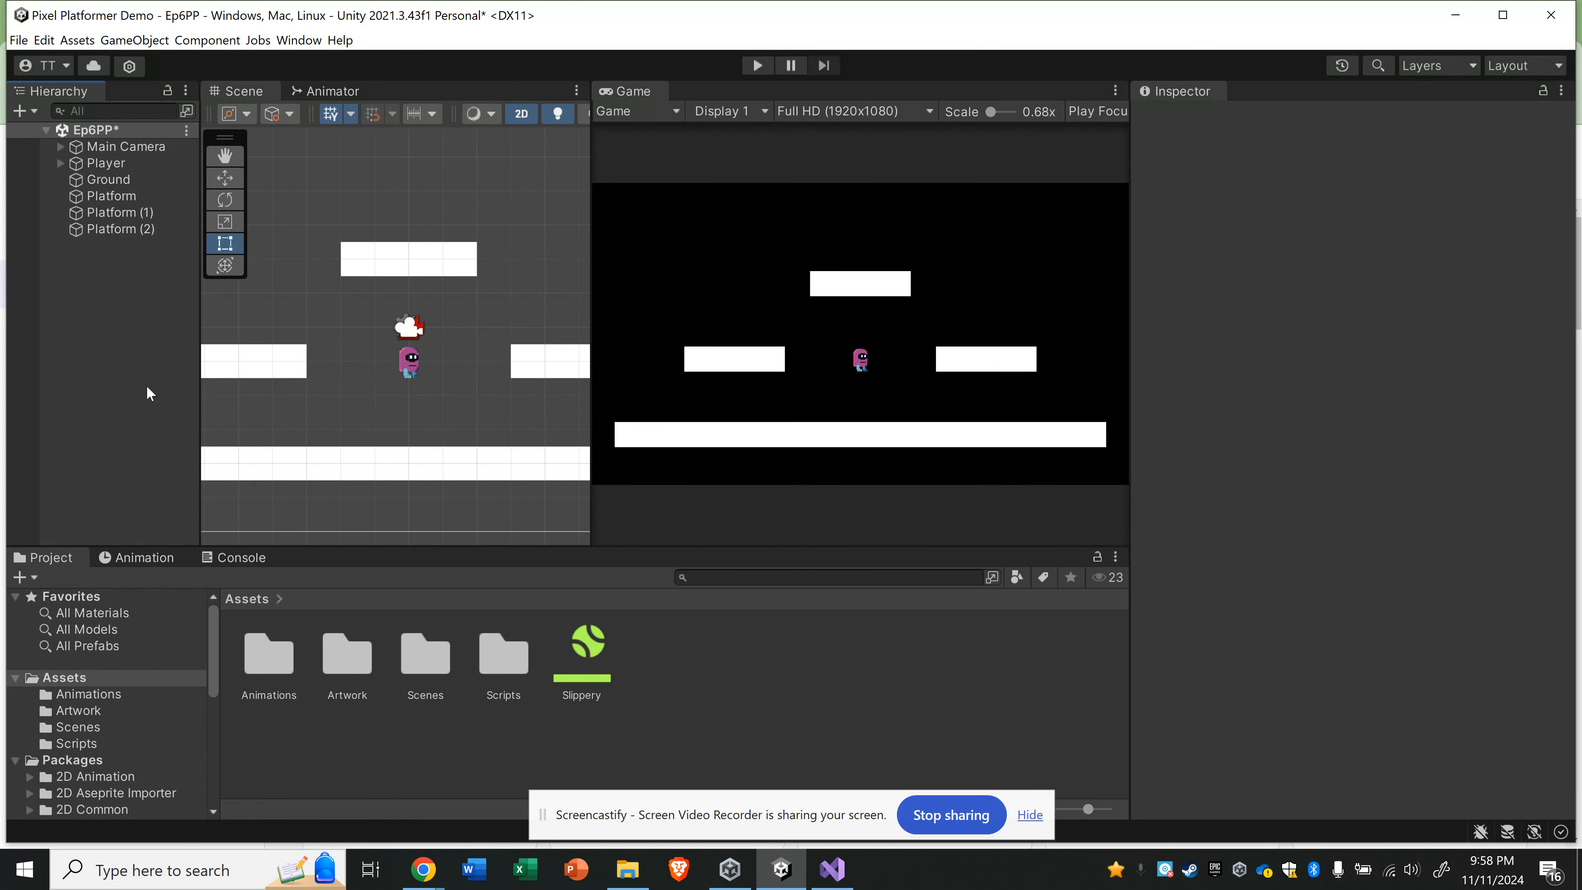
Step: Look up the Cinemachine package among the Unity Registry packages in the Package Manager, and close the manager
click(299, 40)
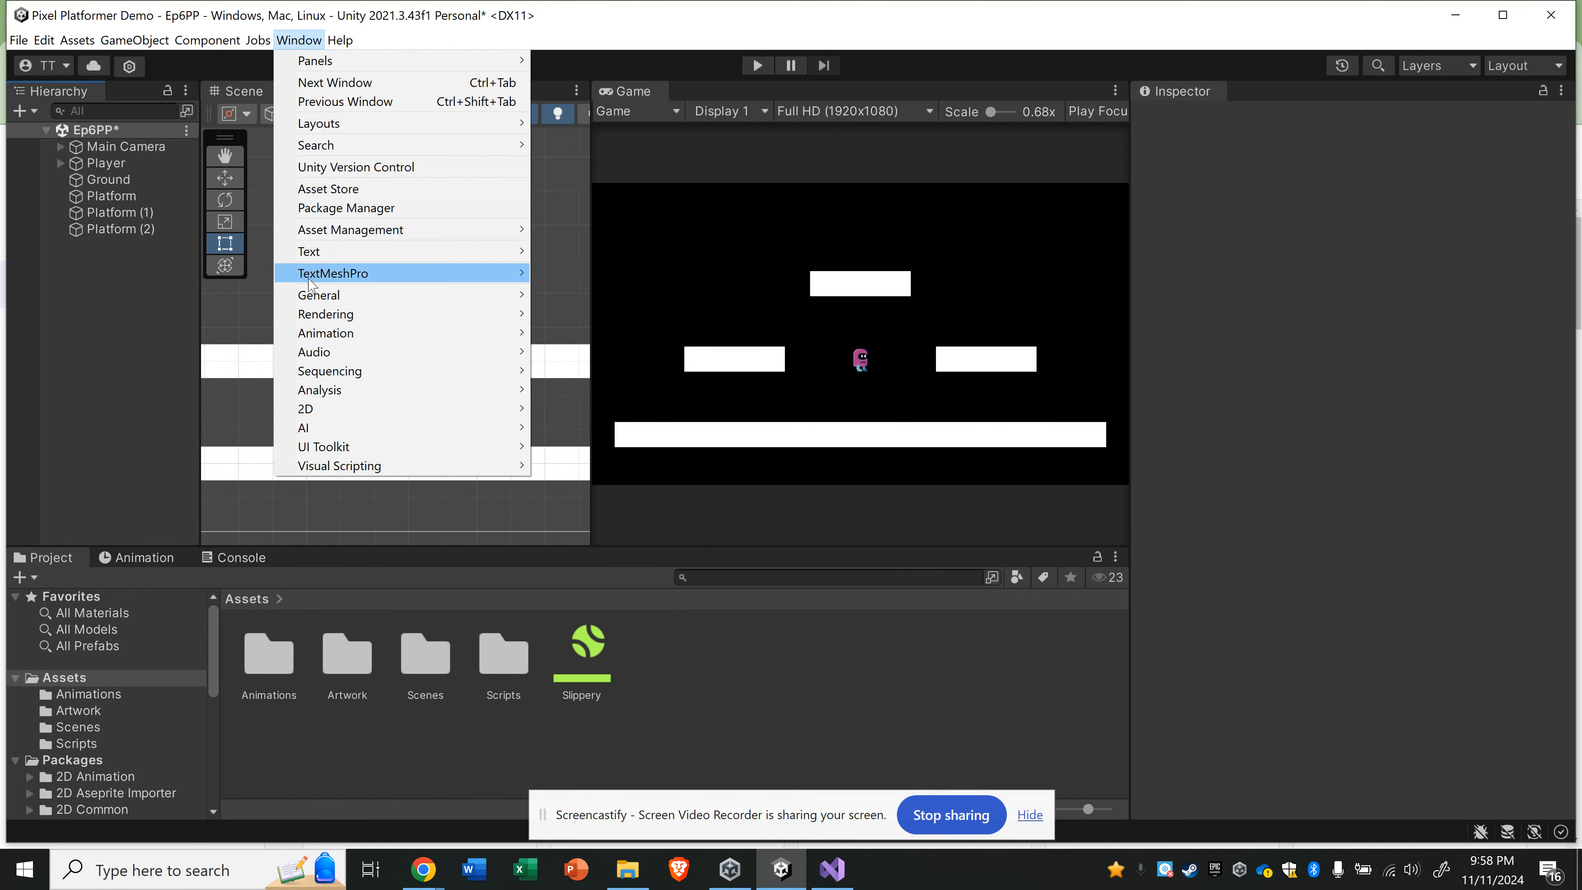
click(322, 211)
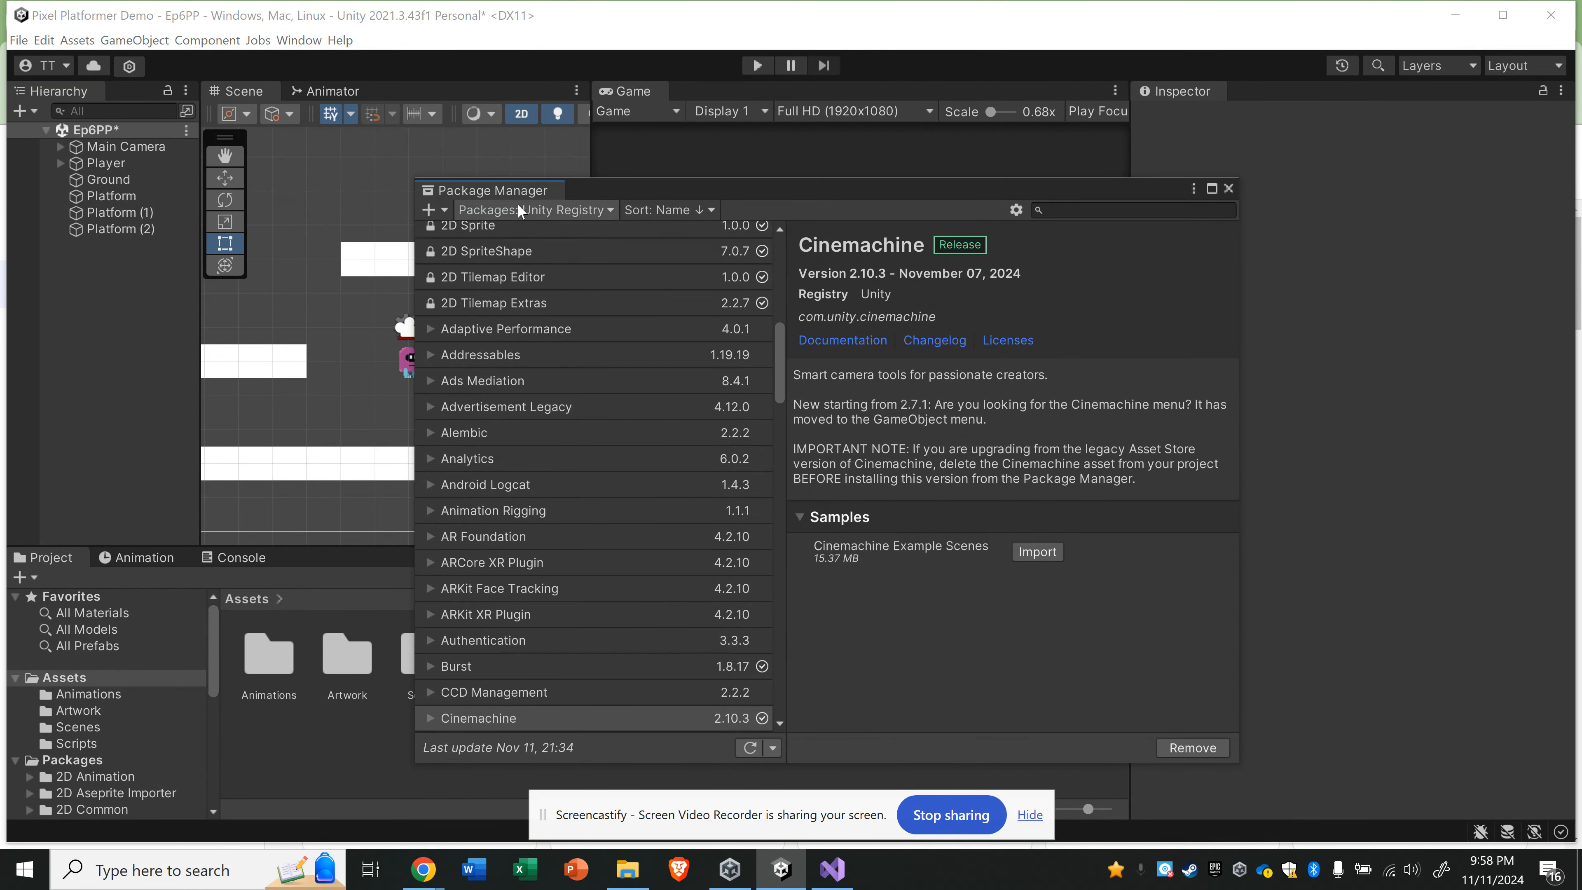
click(518, 205)
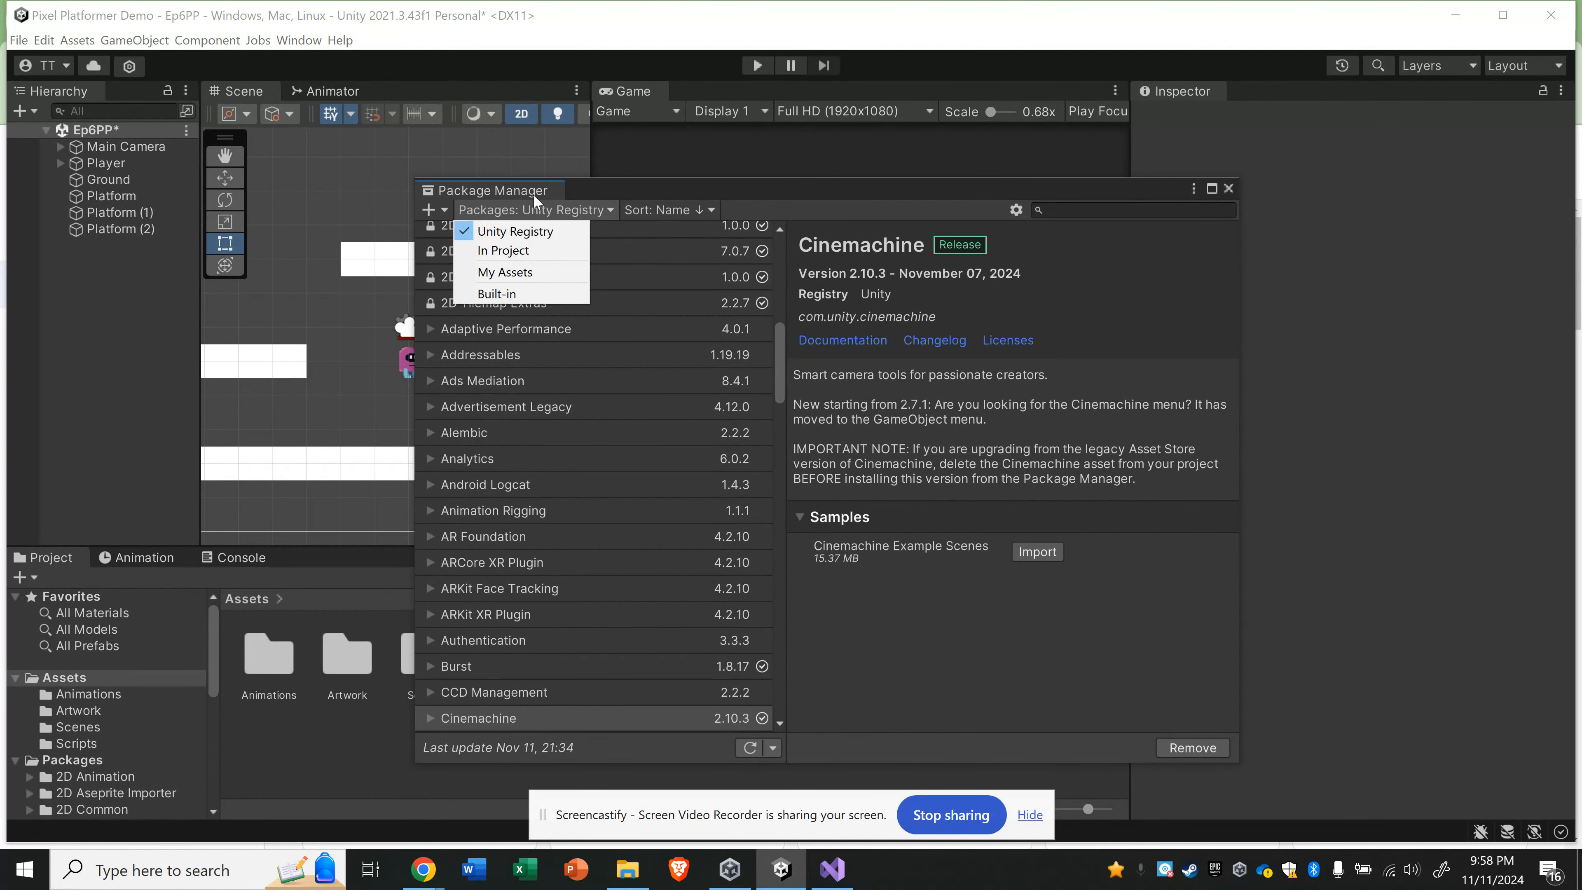
click(507, 235)
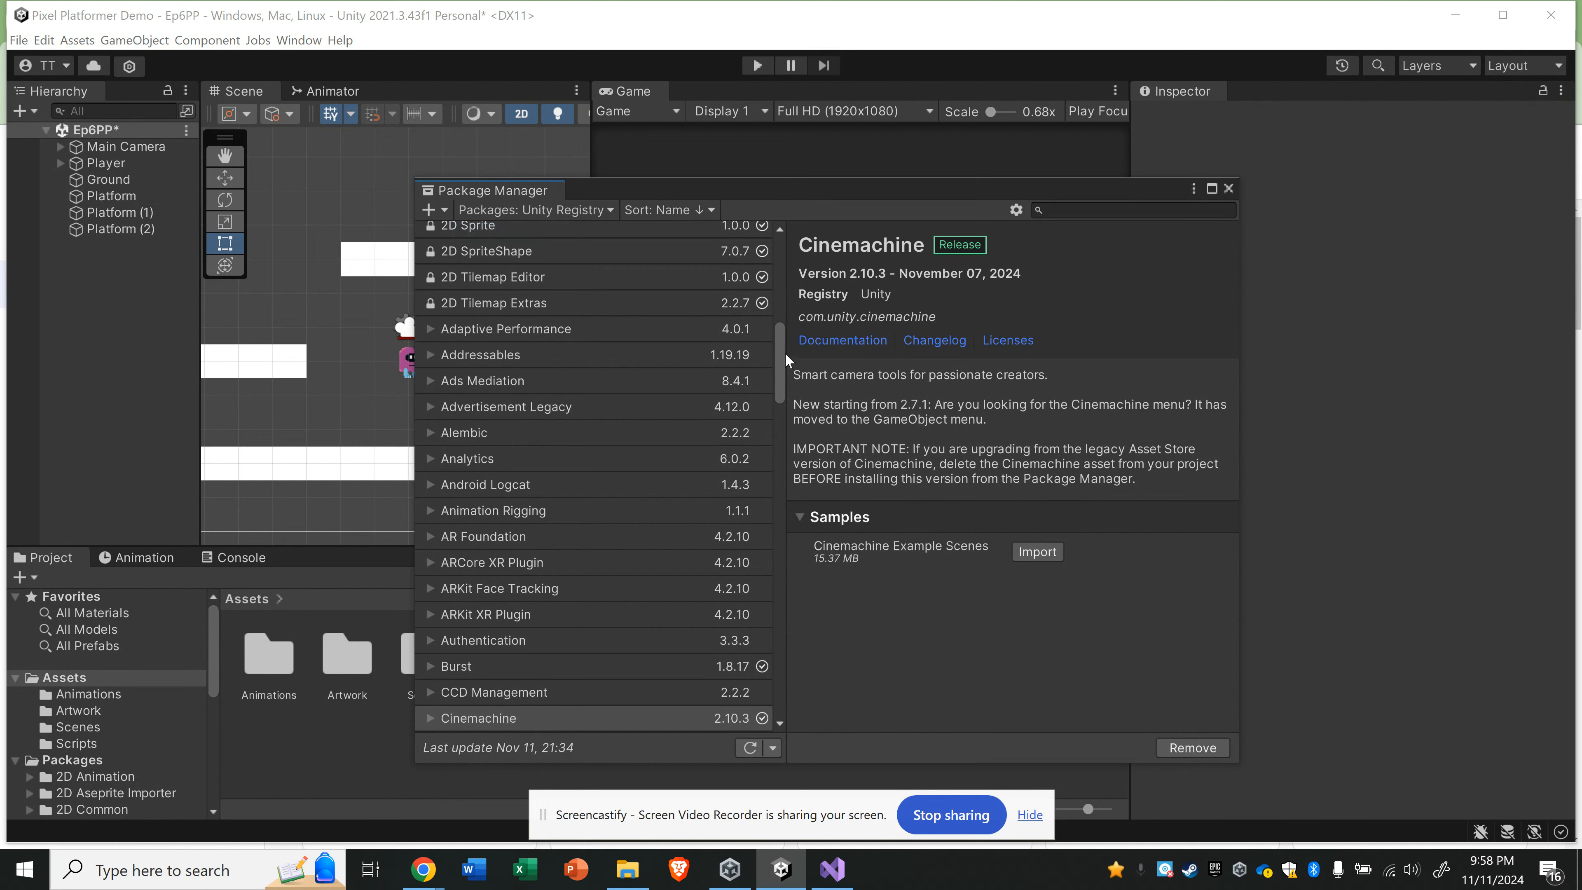
scroll(493, 427, down, 5)
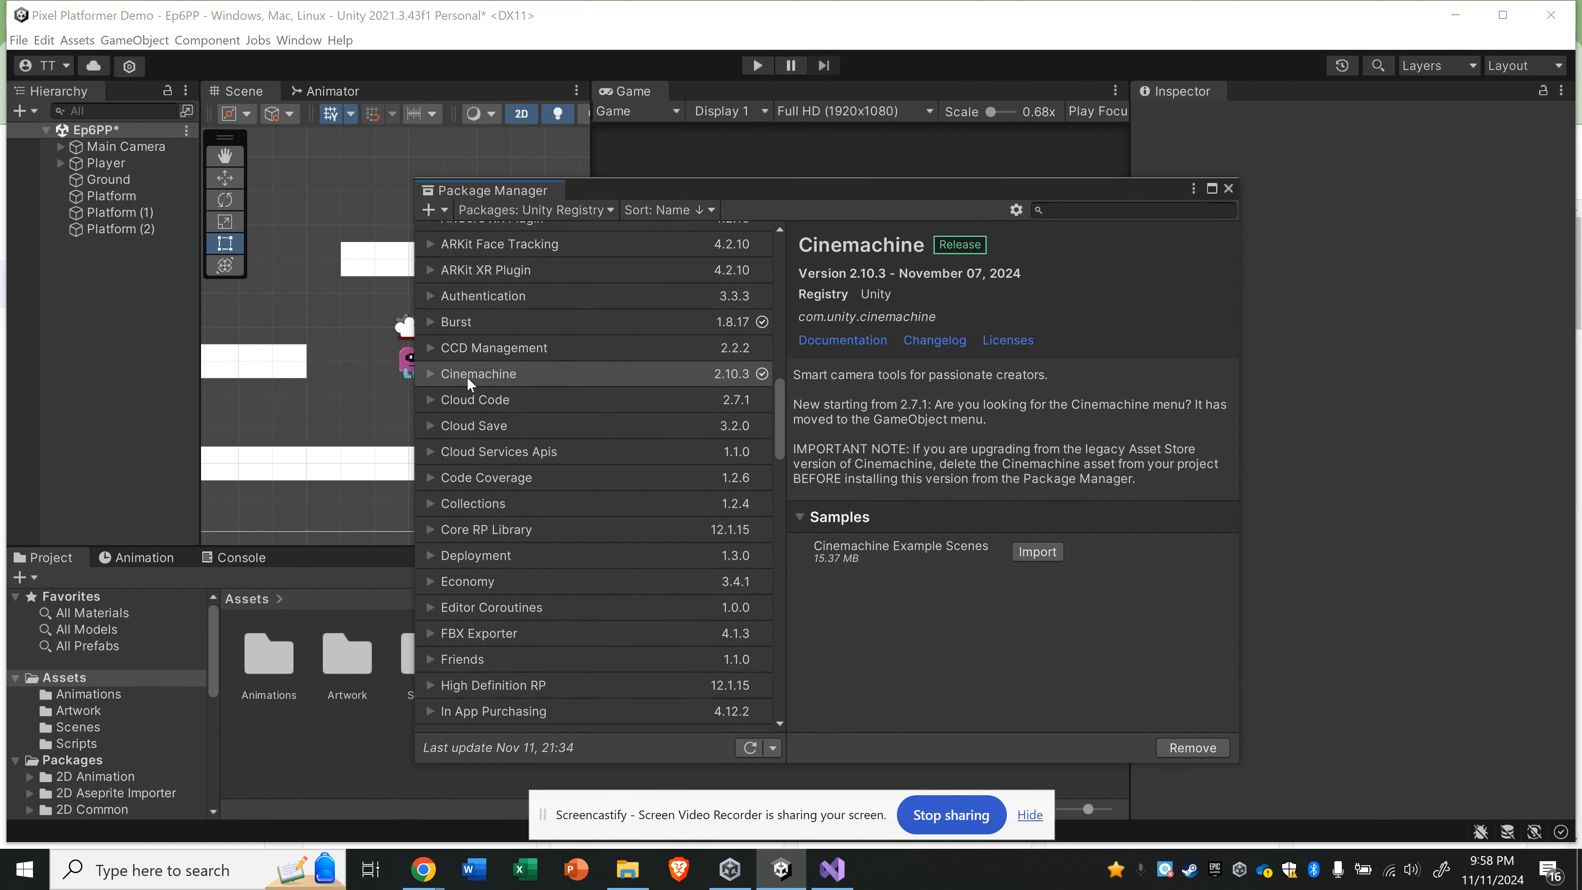
click(467, 374)
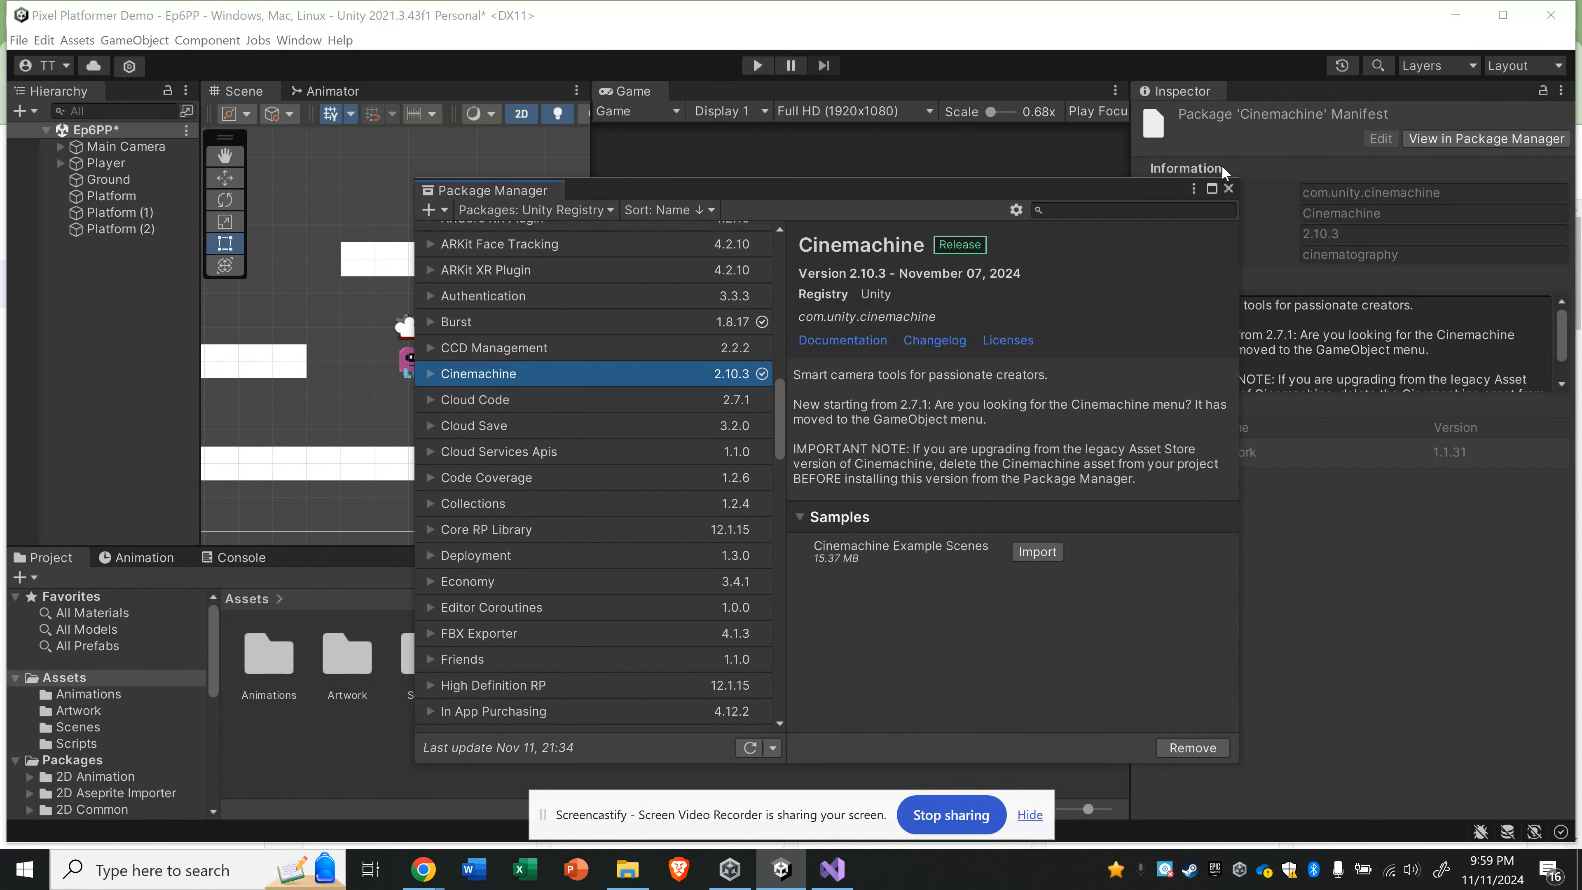
click(1227, 189)
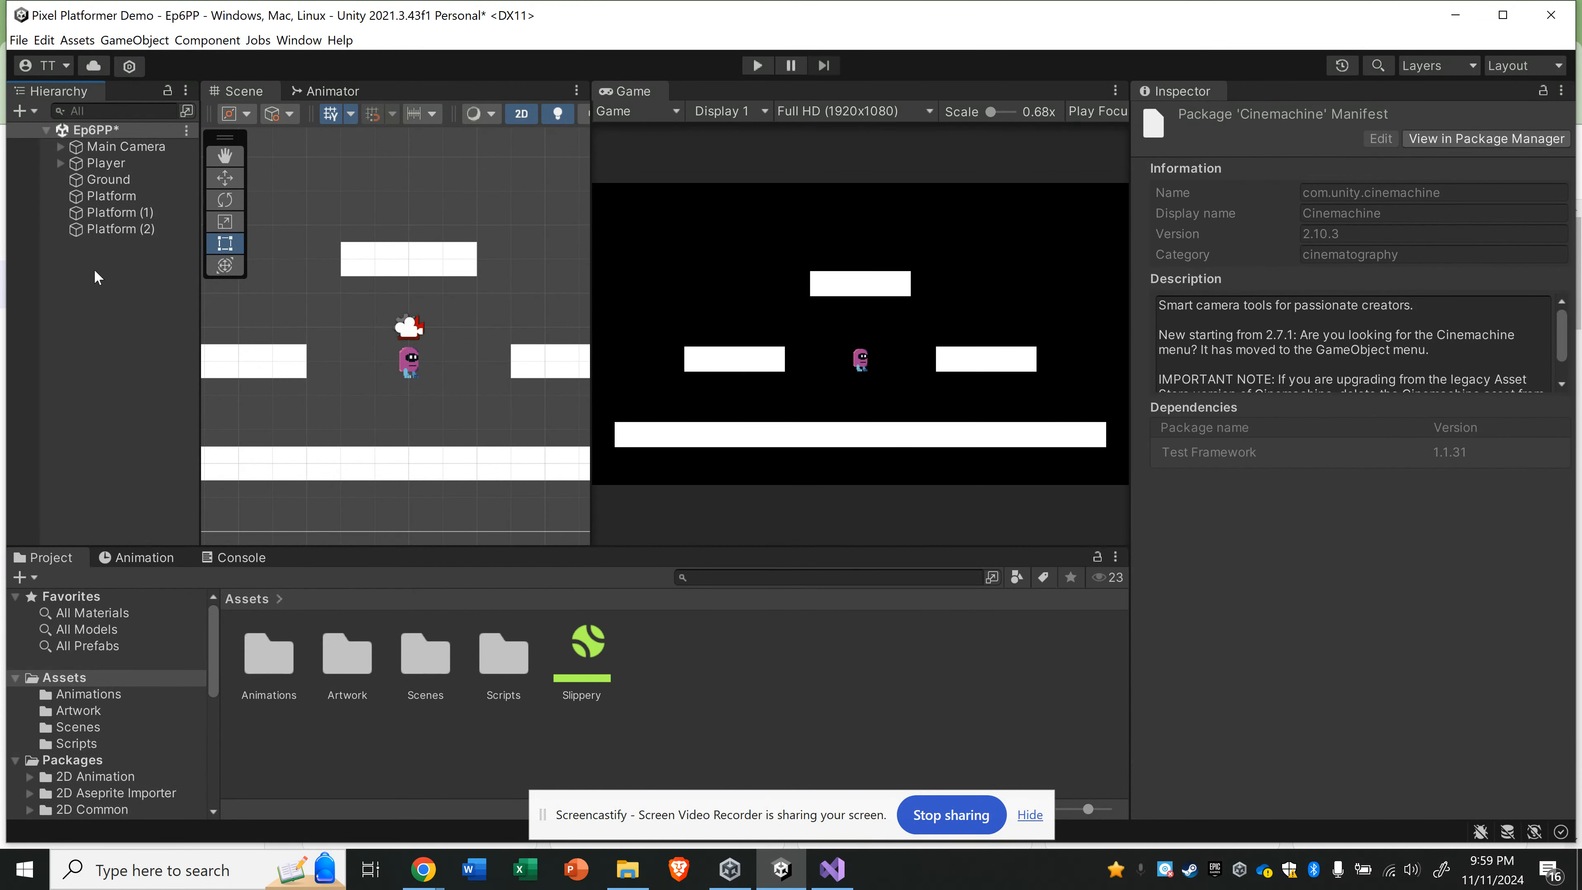
Step: Add a Cinemachine 2D Camera to the scene and select it
click(78, 262)
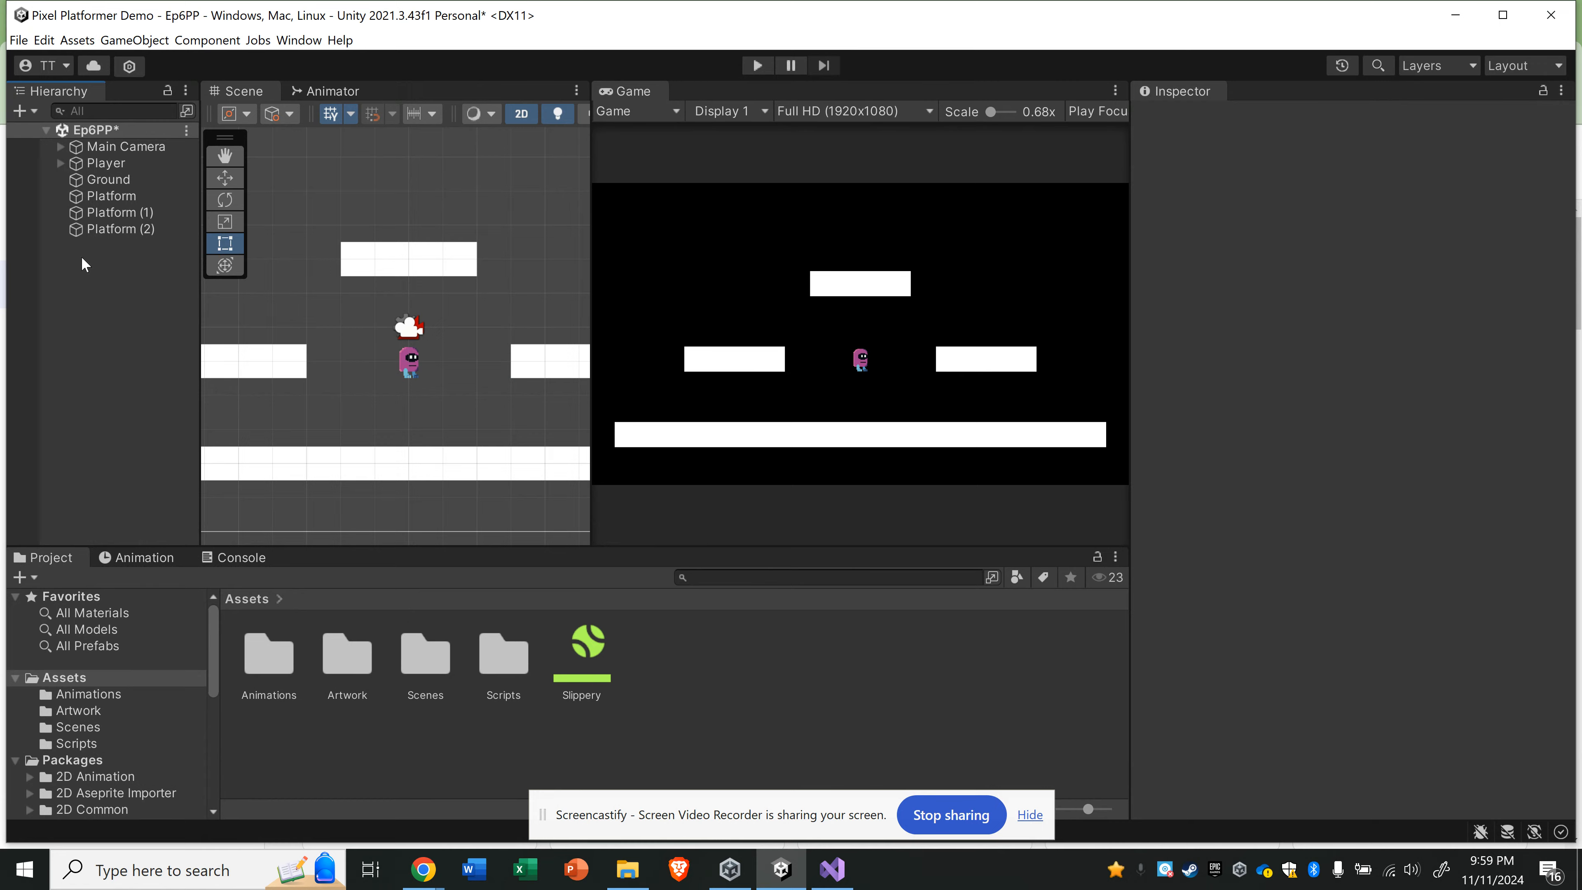
right_click(81, 256)
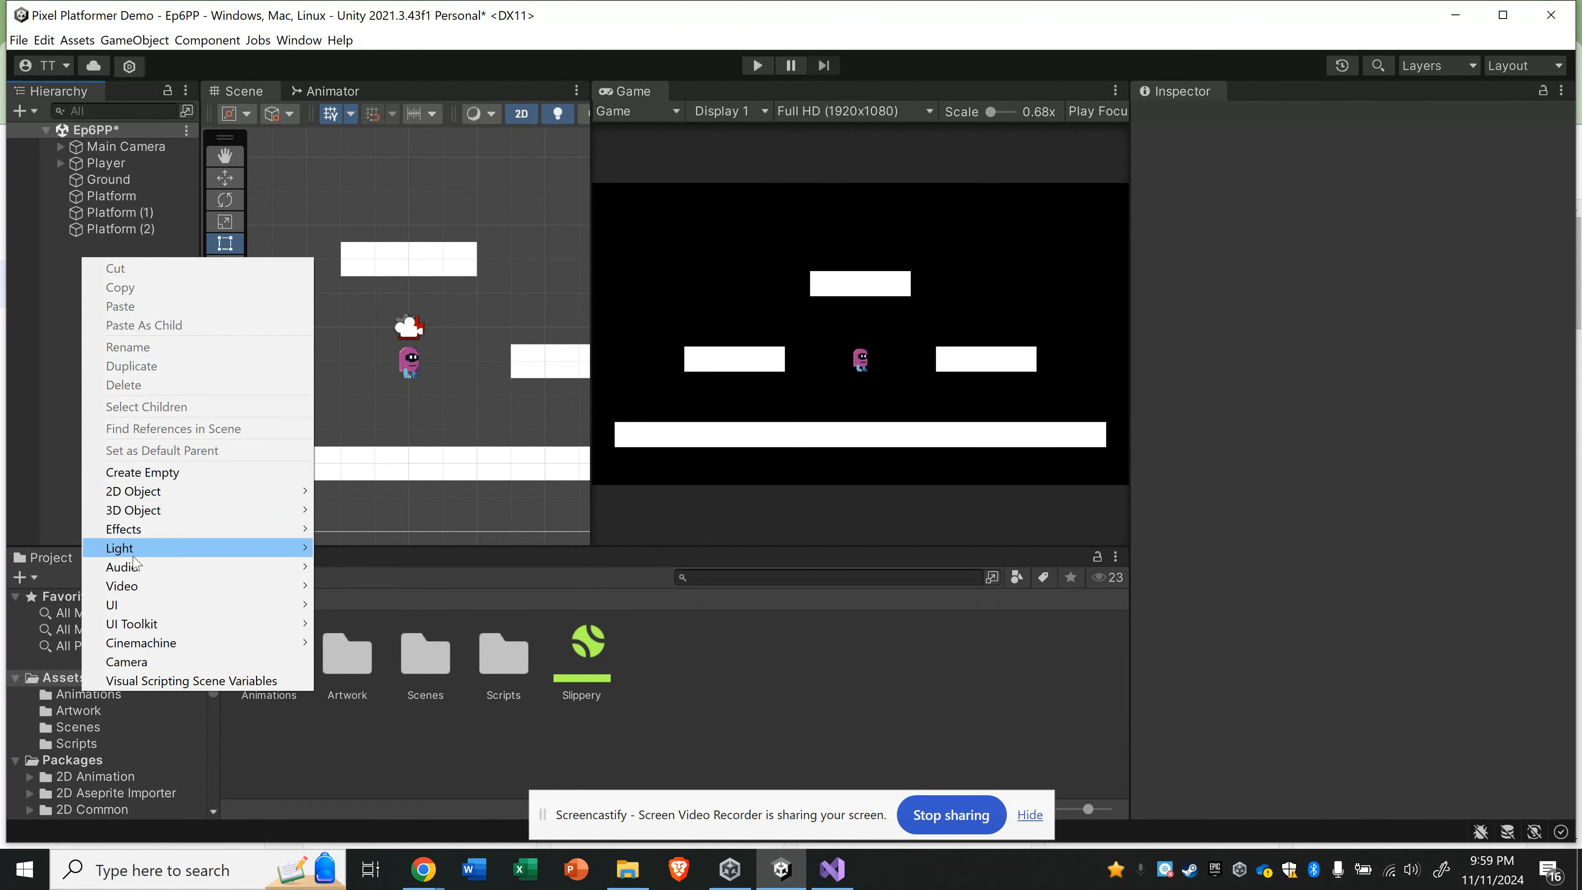
mouse_move(168, 644)
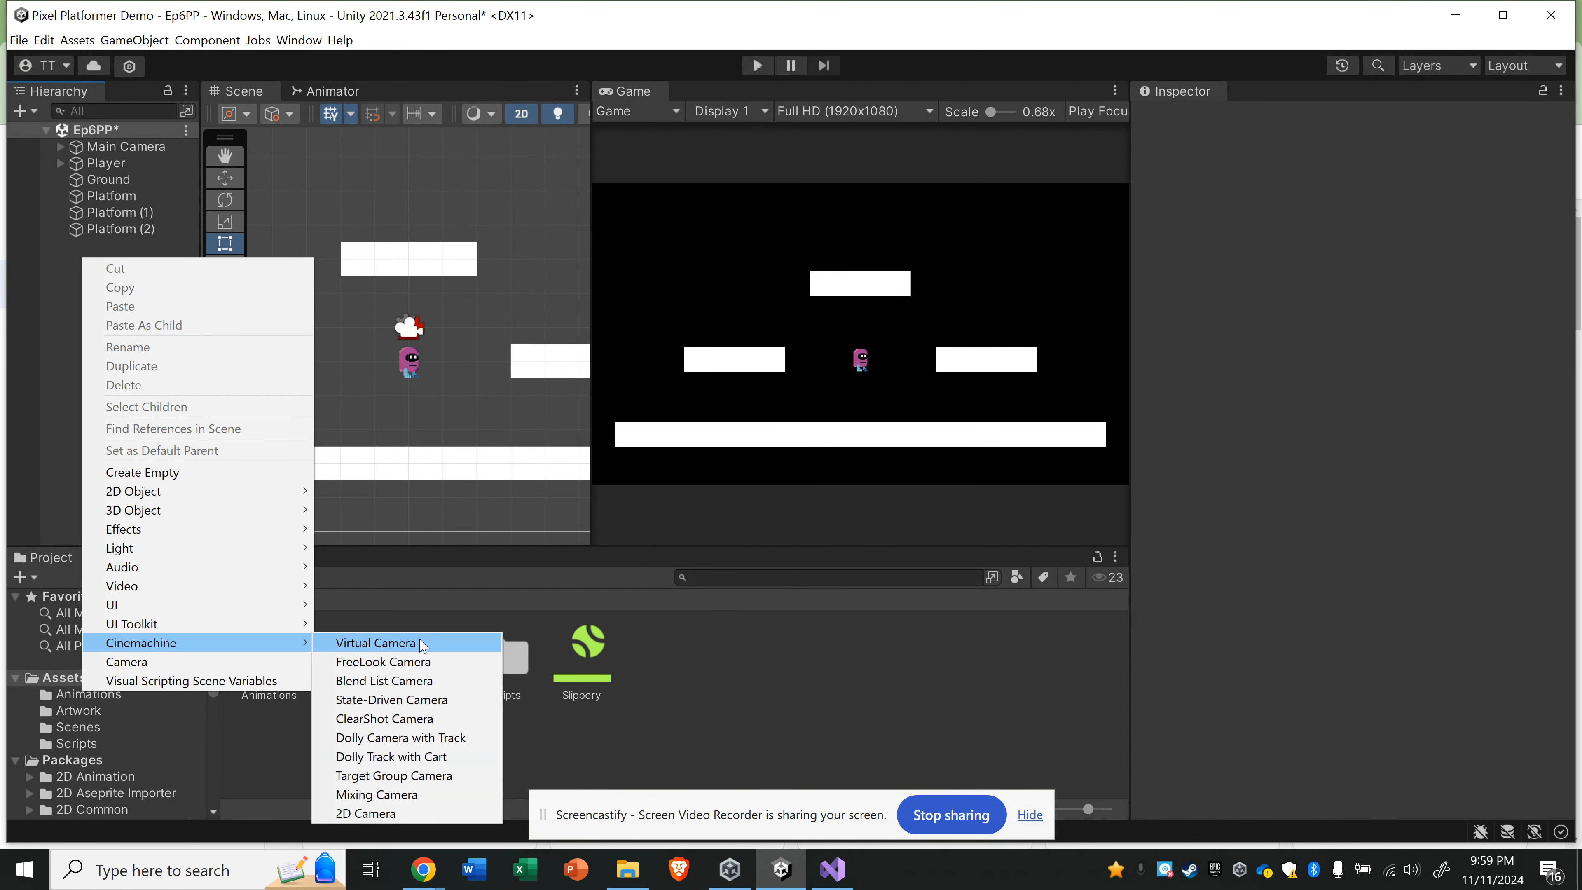
click(368, 813)
click(142, 303)
click(103, 250)
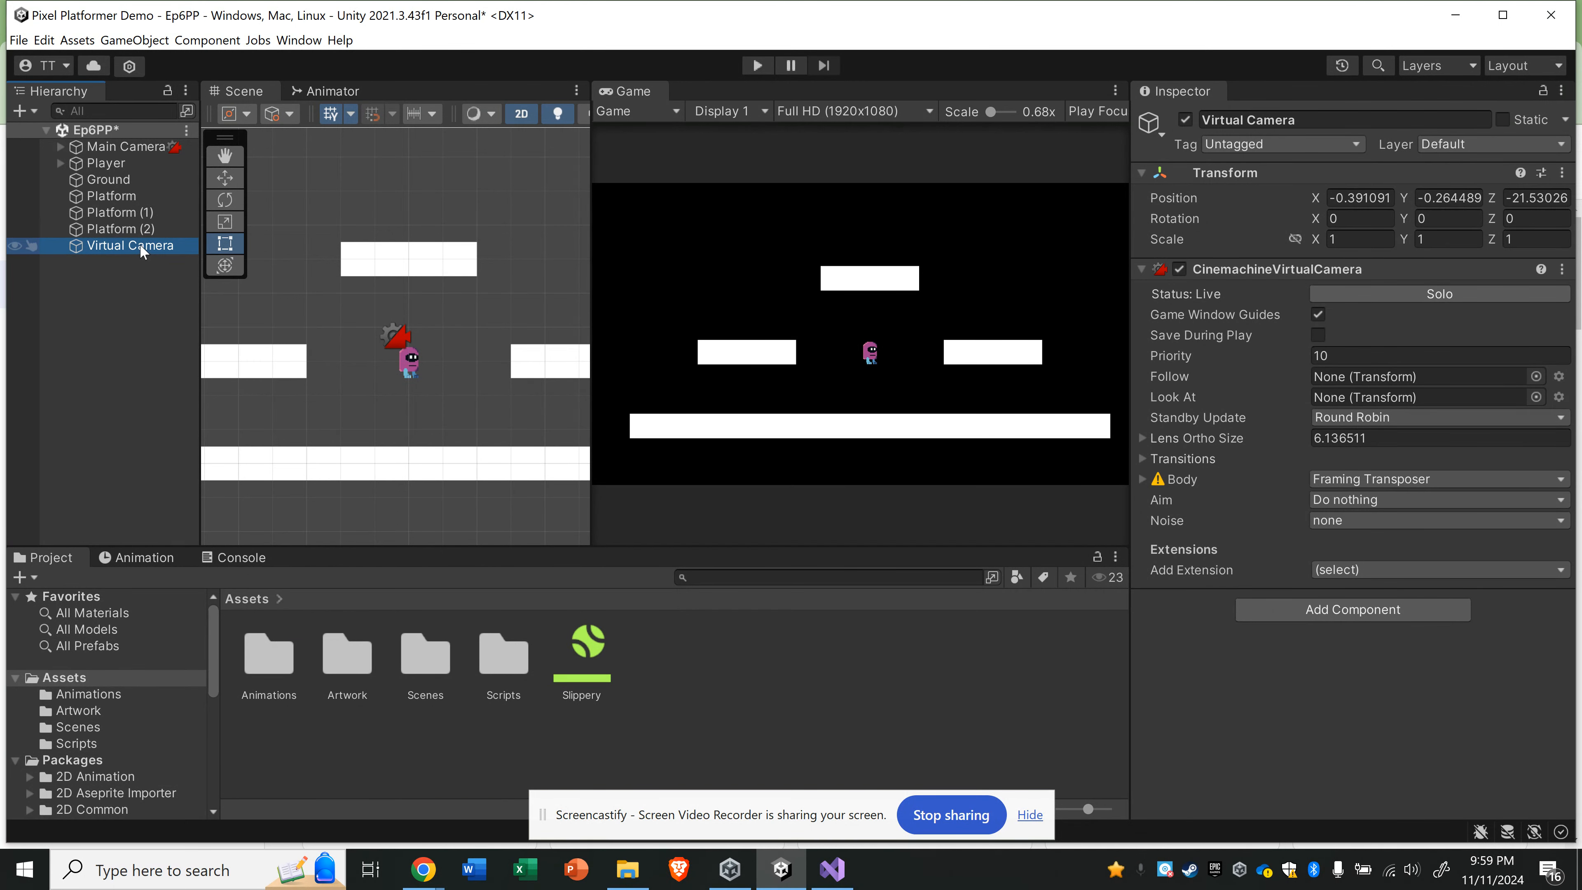
Step: Examine the CinemachineBrain component settings on the Main Camera
click(132, 145)
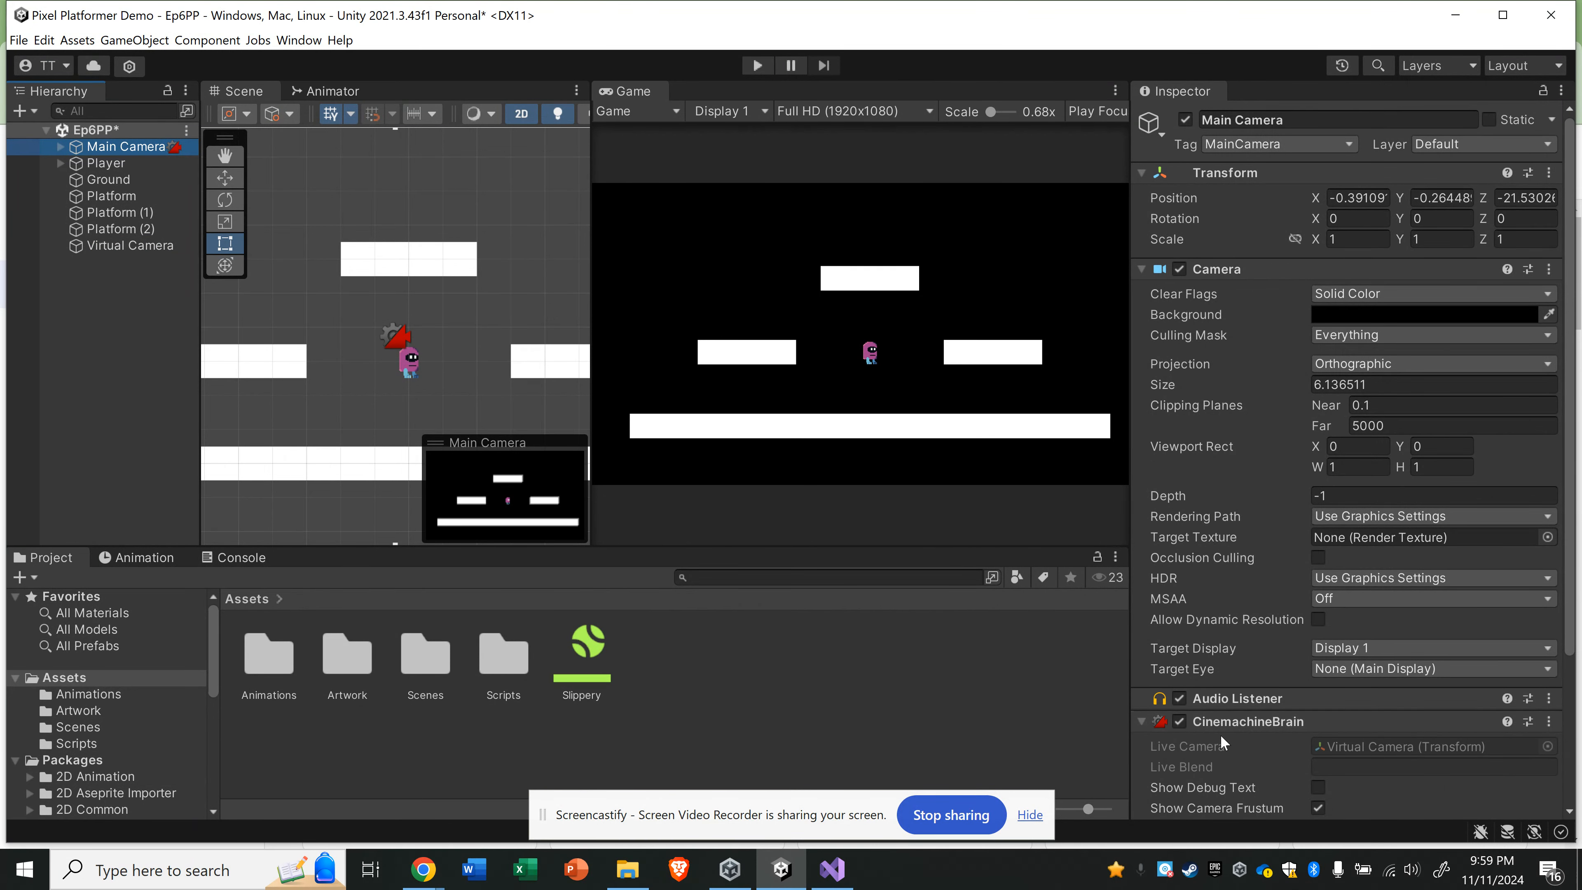
scroll(1295, 729, down, 5)
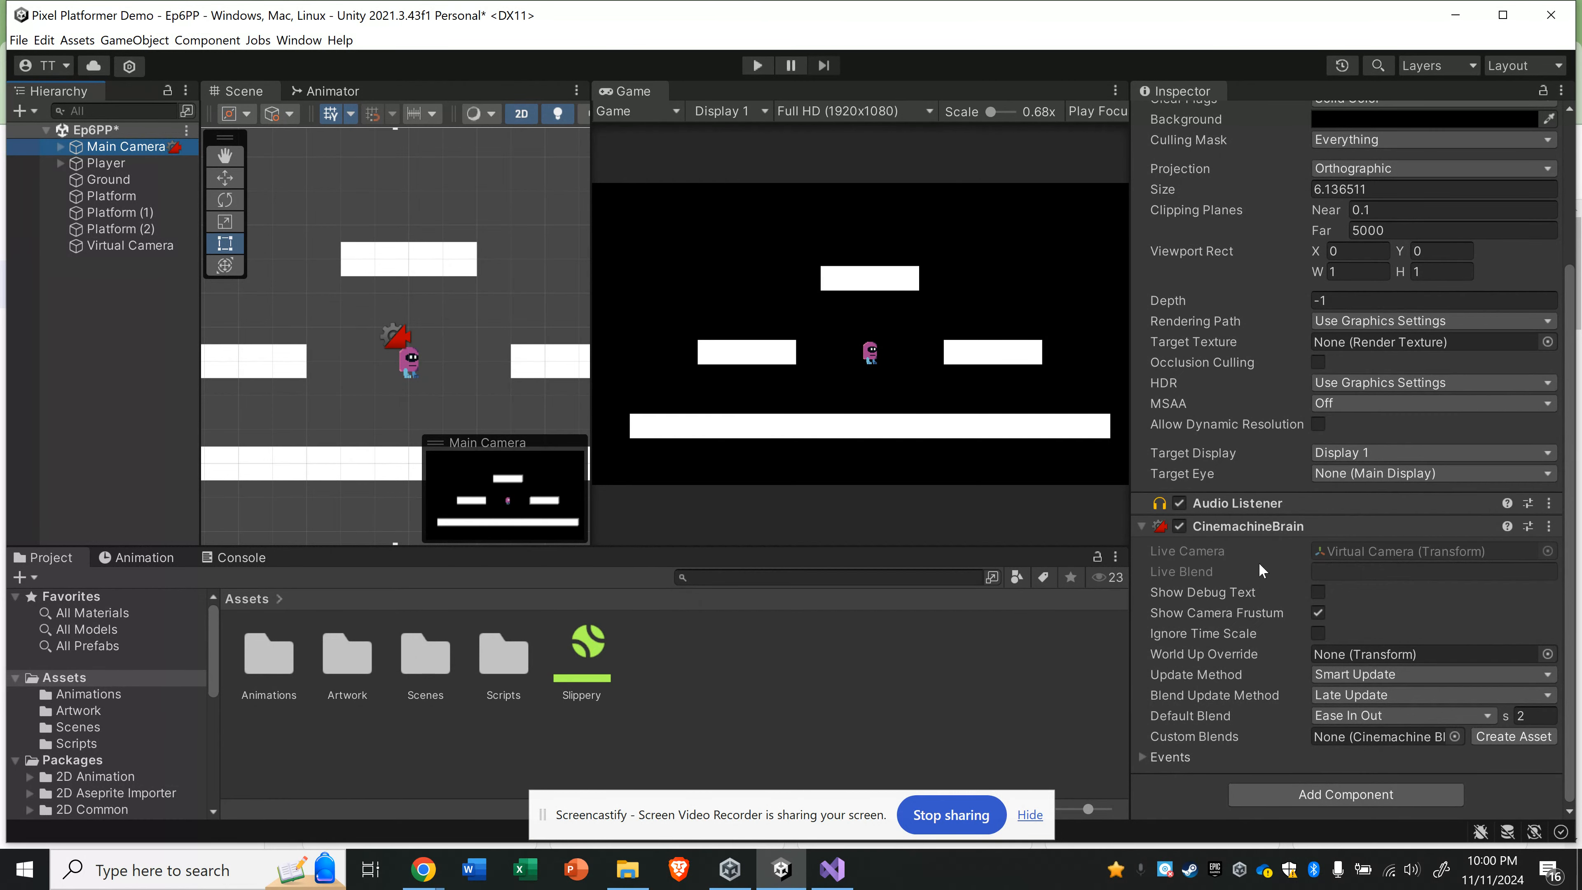
Step: Assign Player as the Virtual Camera's Follow target and set its Lens Ortho Size to 6
click(128, 247)
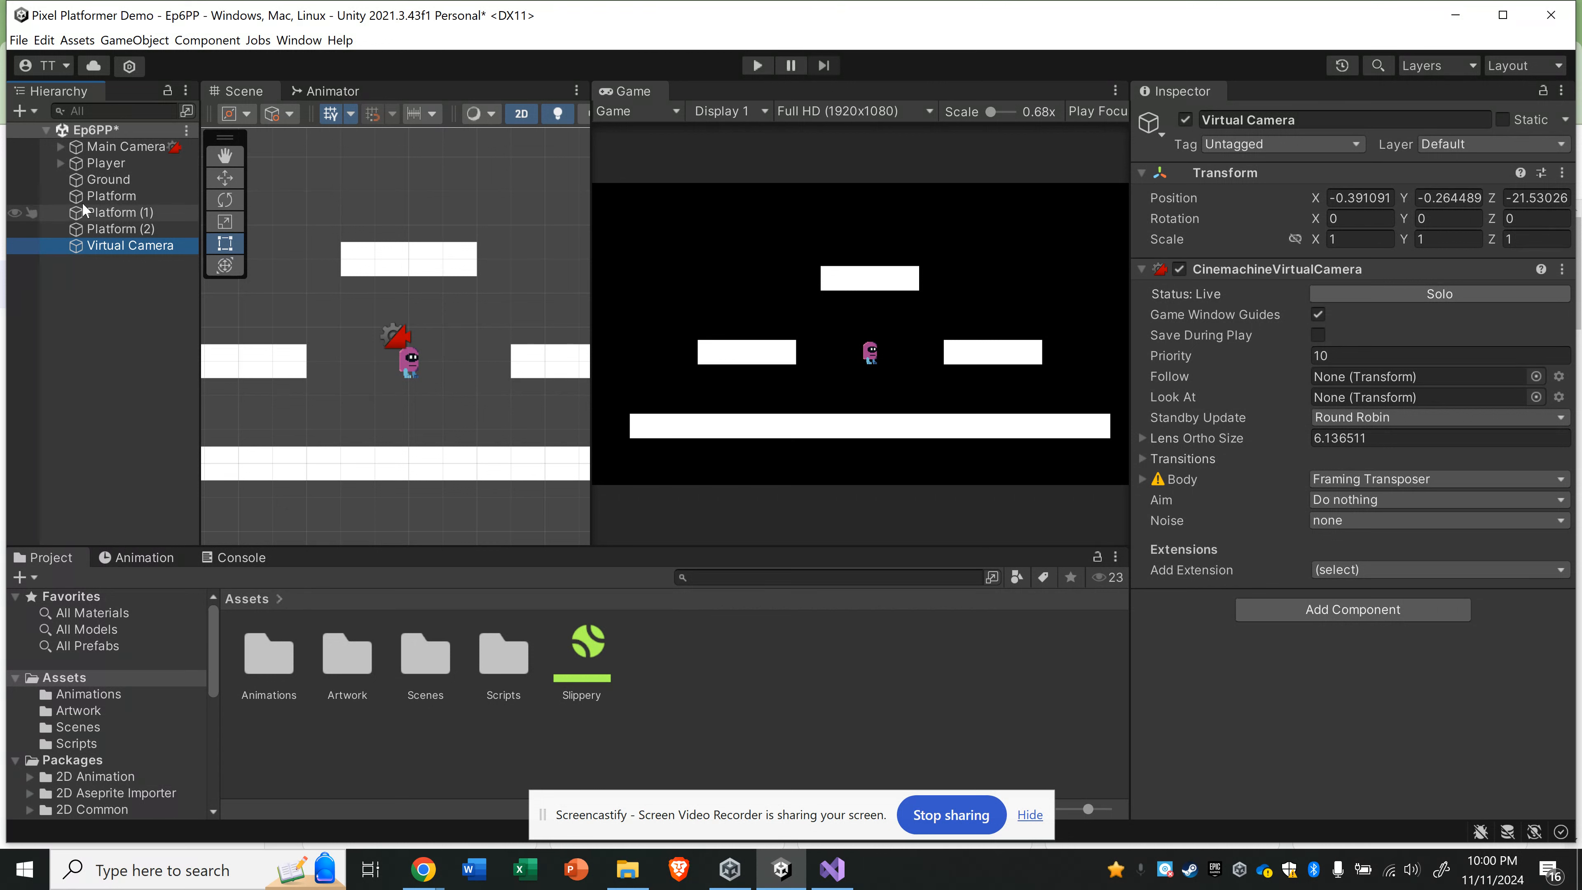
drag(95, 165, 1342, 377)
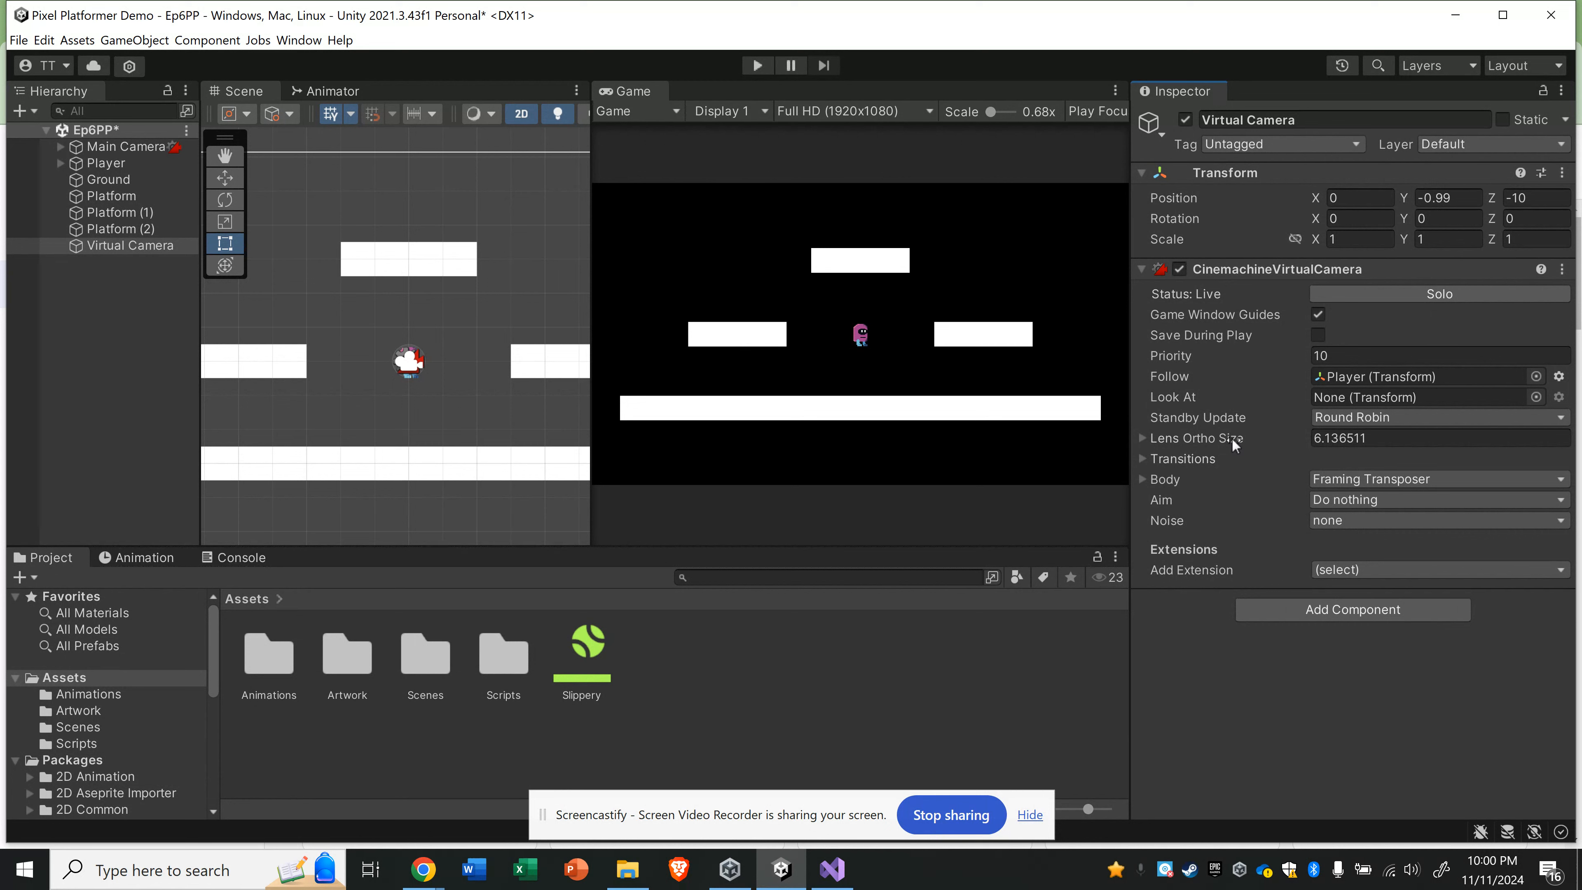
drag(1233, 436, 1197, 439)
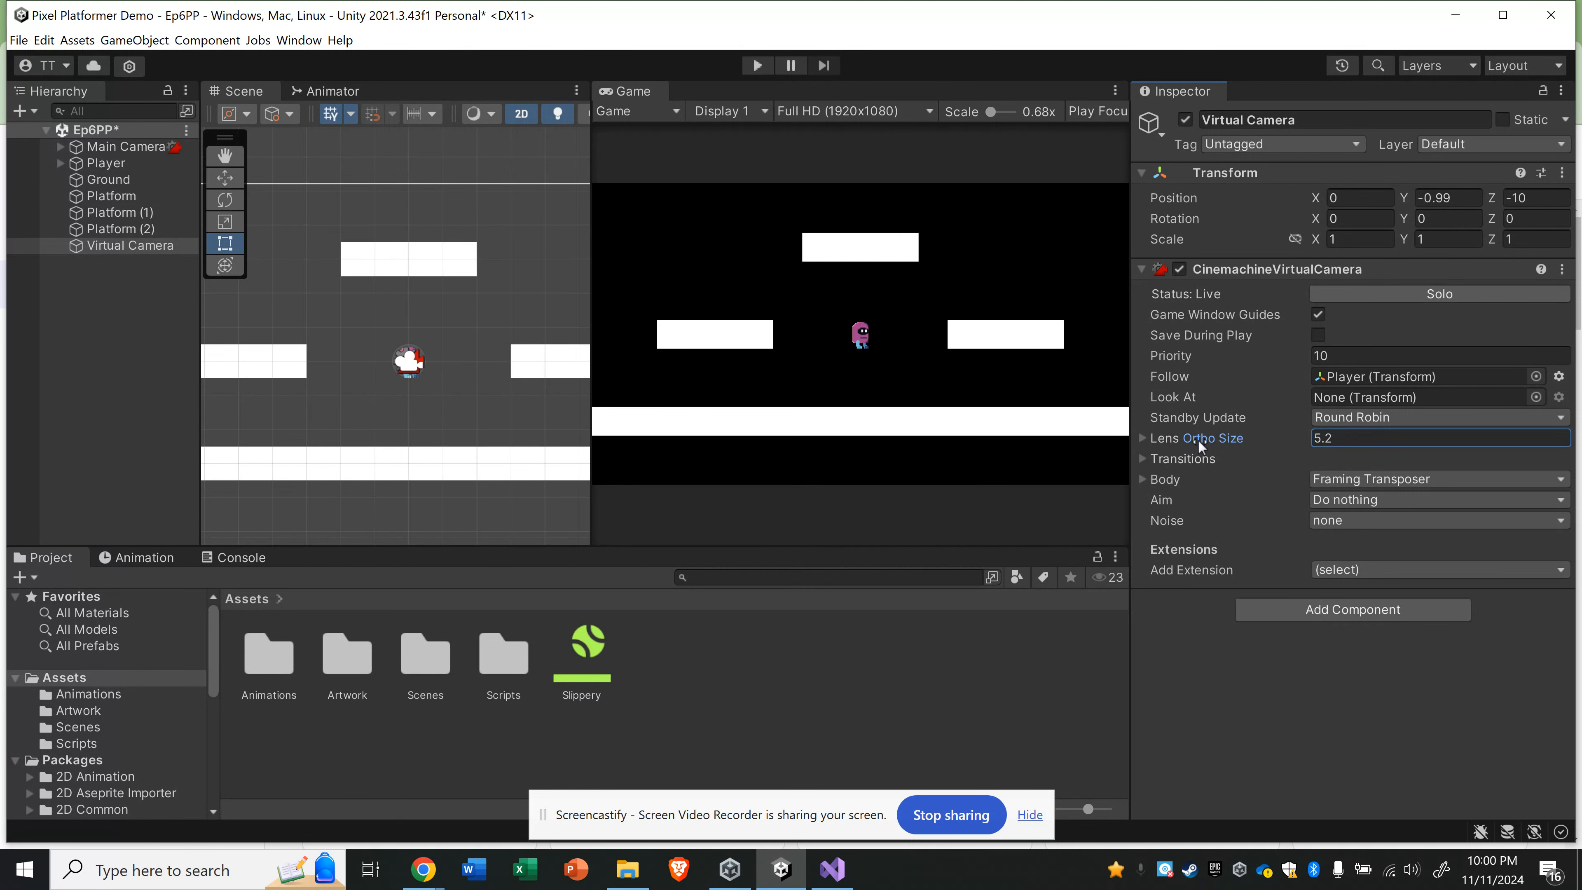
click(1335, 438)
text(5)
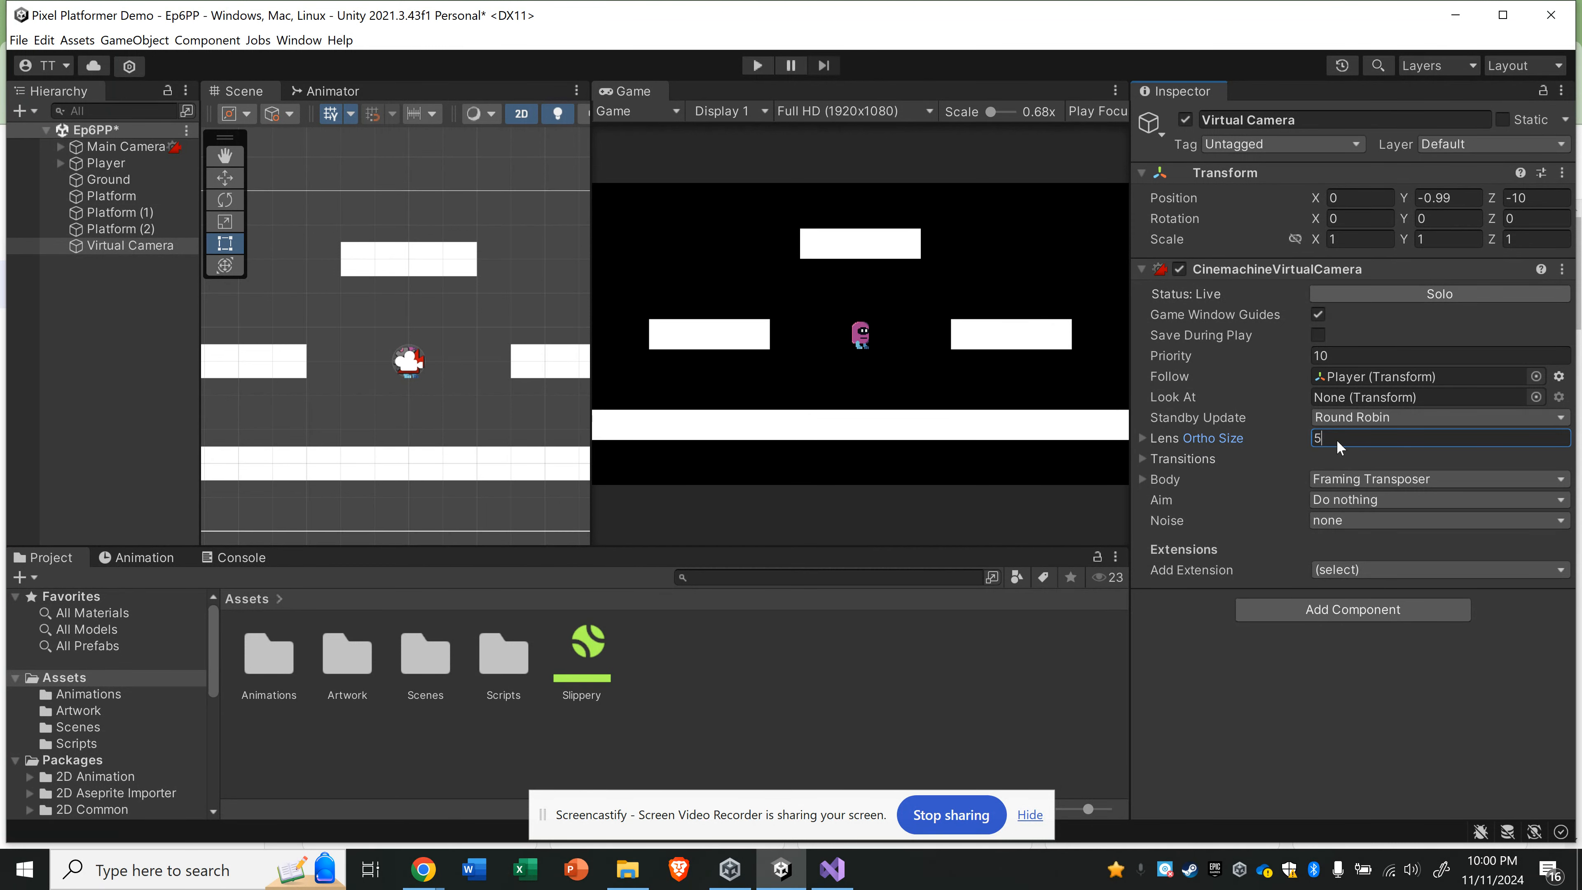
text(6)
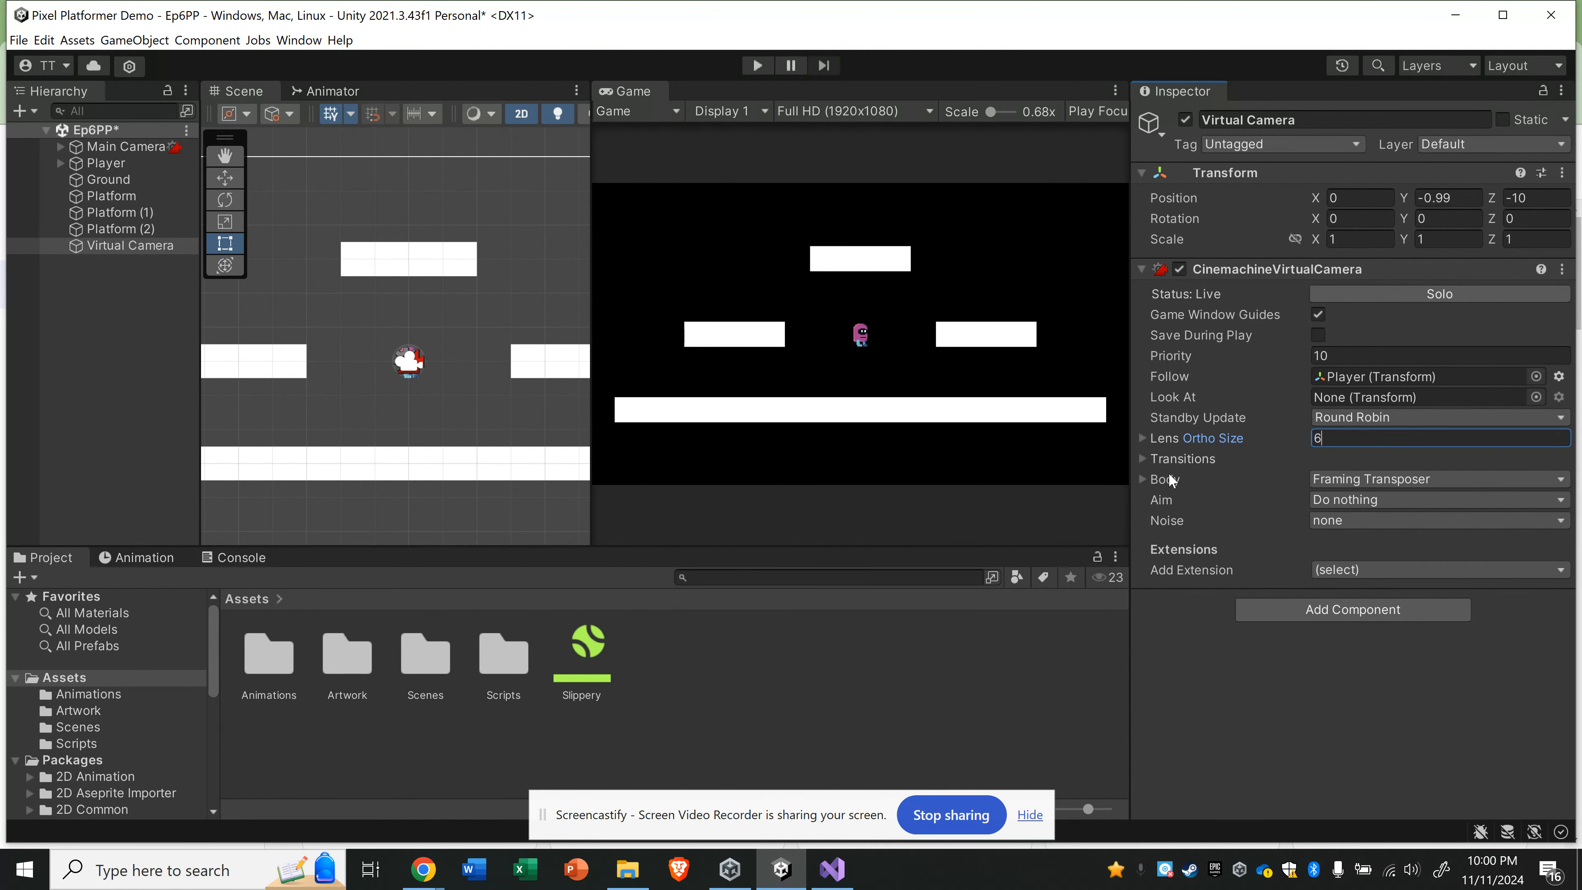
Step: Expand the Virtual Camera's Body settings and widen the Game view to review the framing guides and parameters
click(1144, 478)
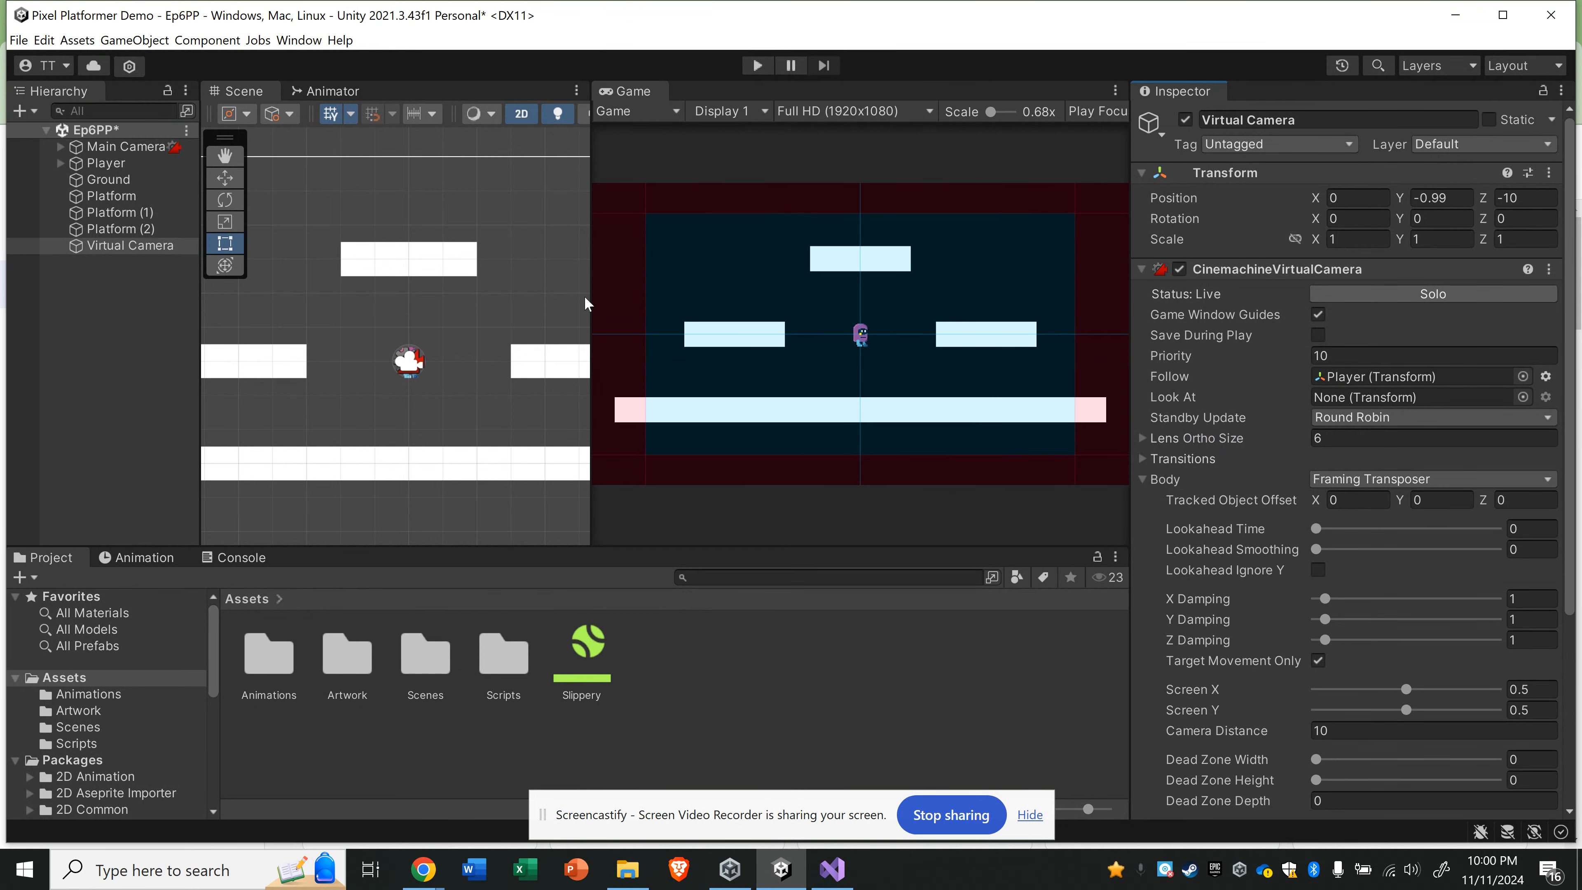
drag(585, 298, 445, 297)
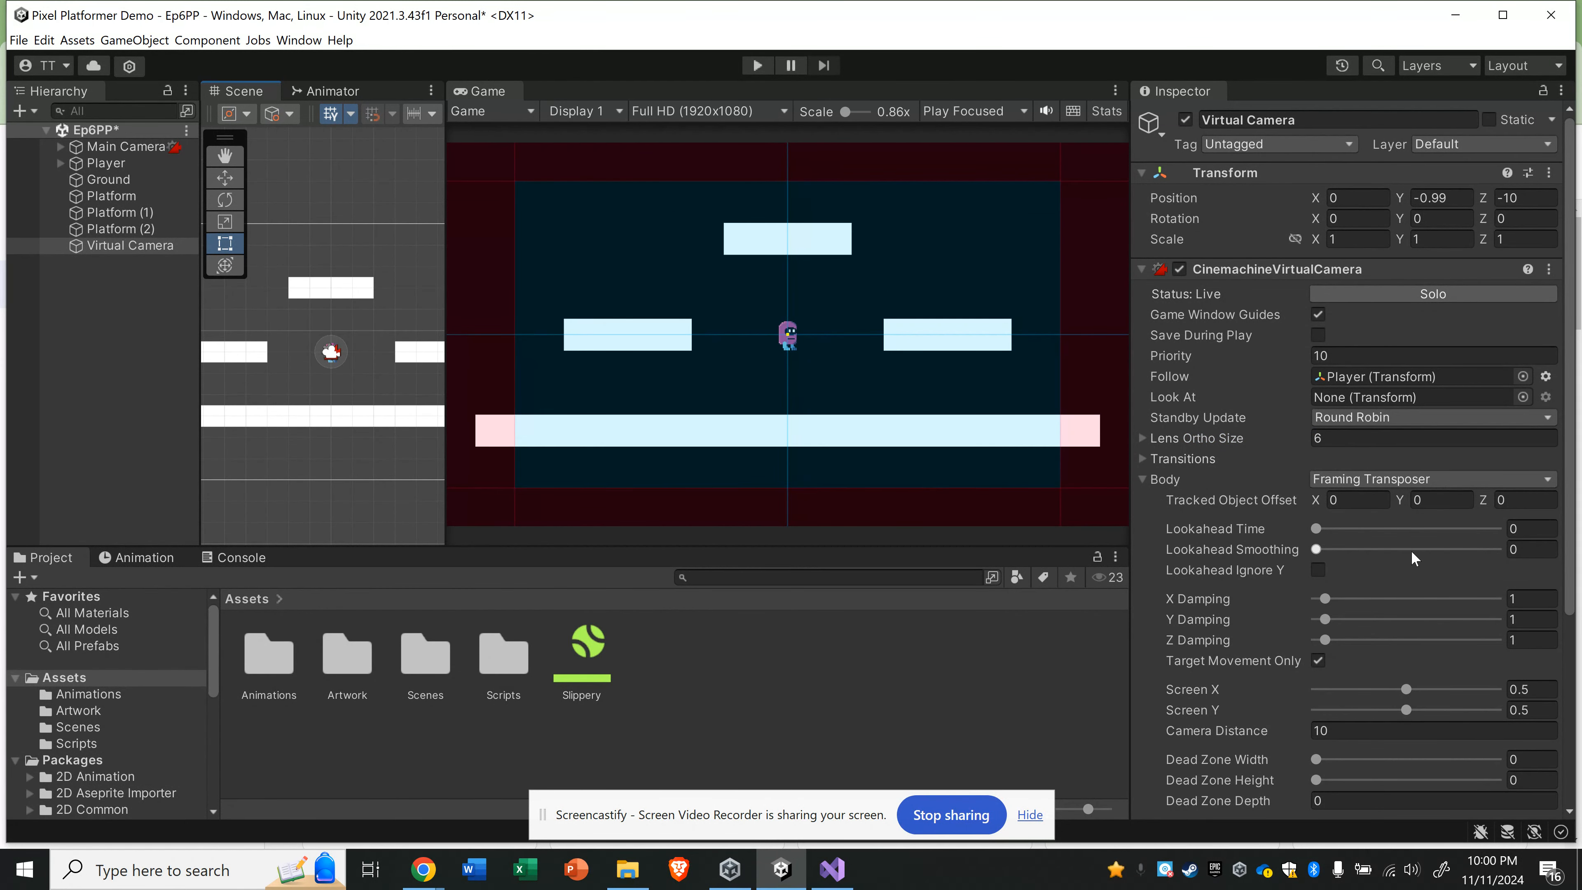
scroll(1401, 545, down, 2)
scroll(1403, 542, down, 4)
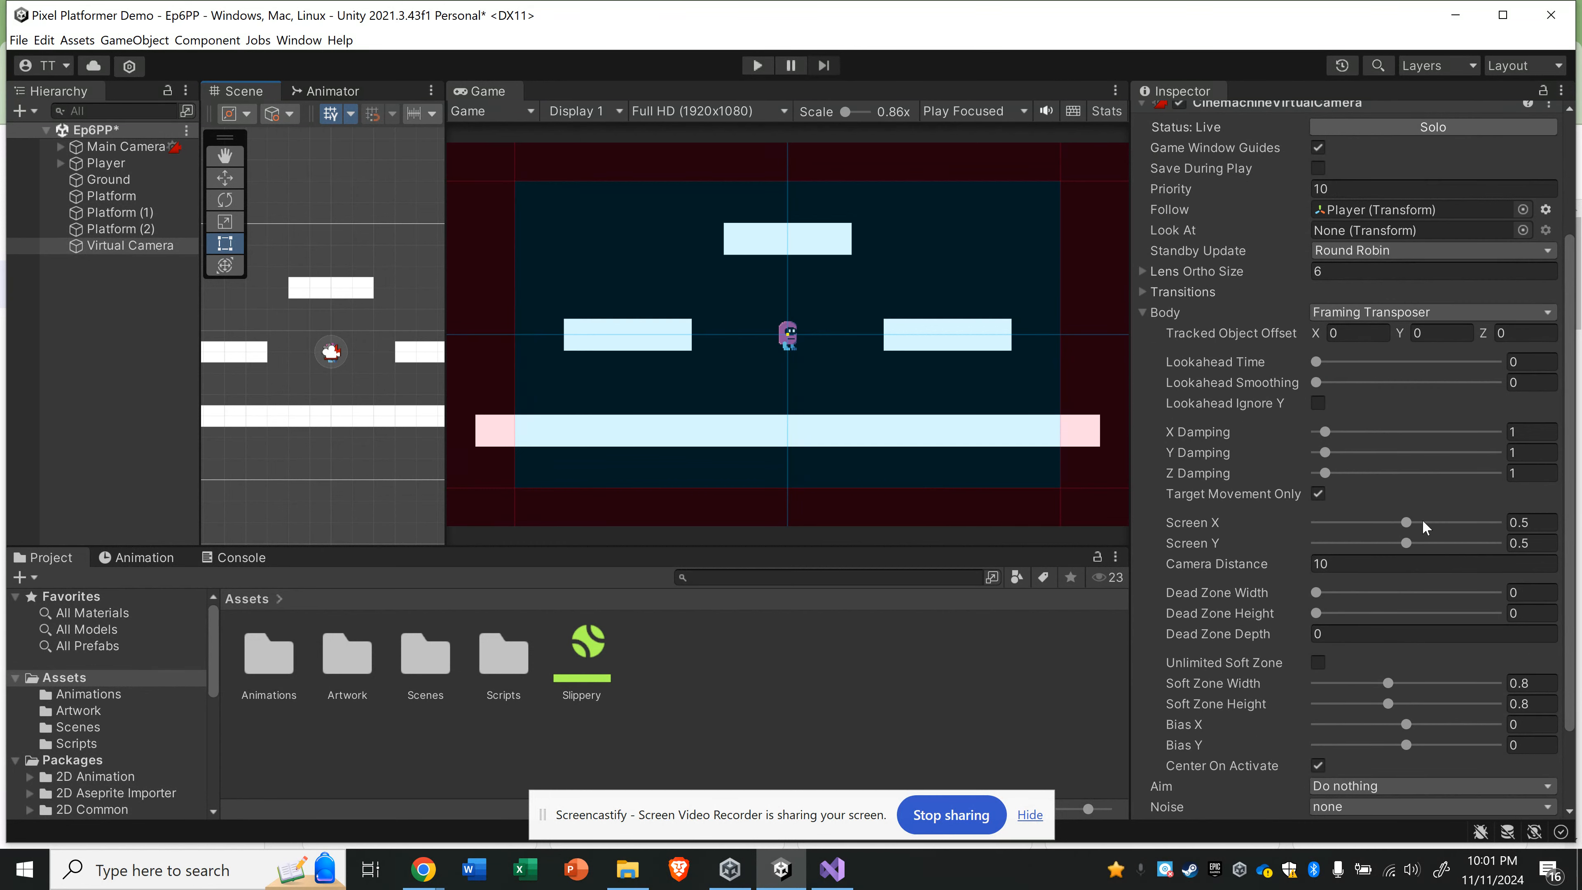
scroll(1412, 629, up, 4)
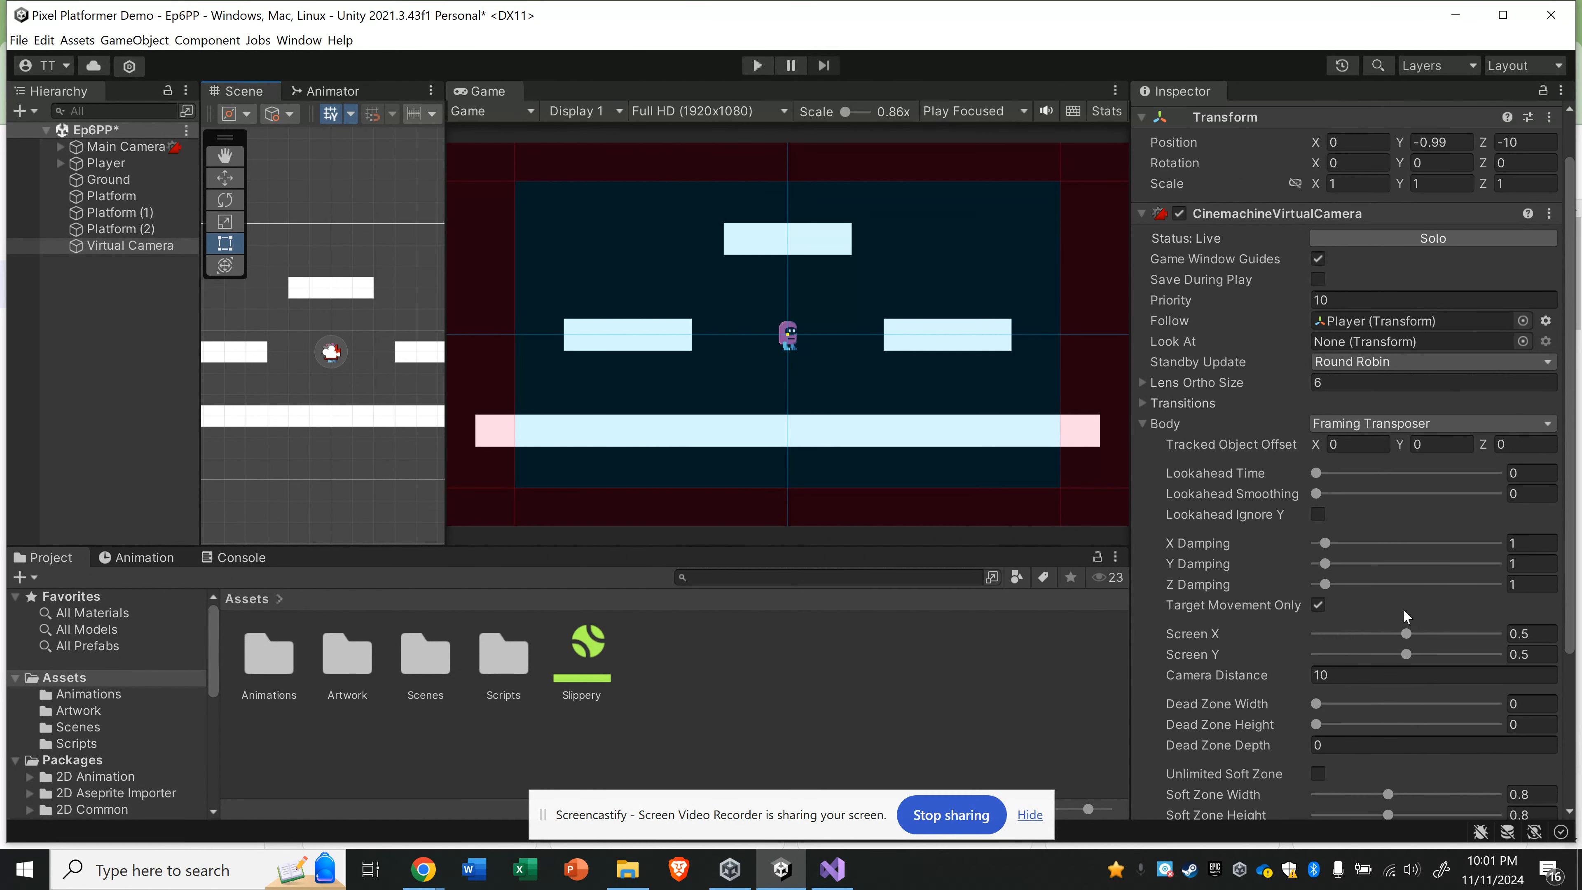
Step: Run the game with the Body framing guides shown, moving and jumping the player to check how the camera follows
click(757, 66)
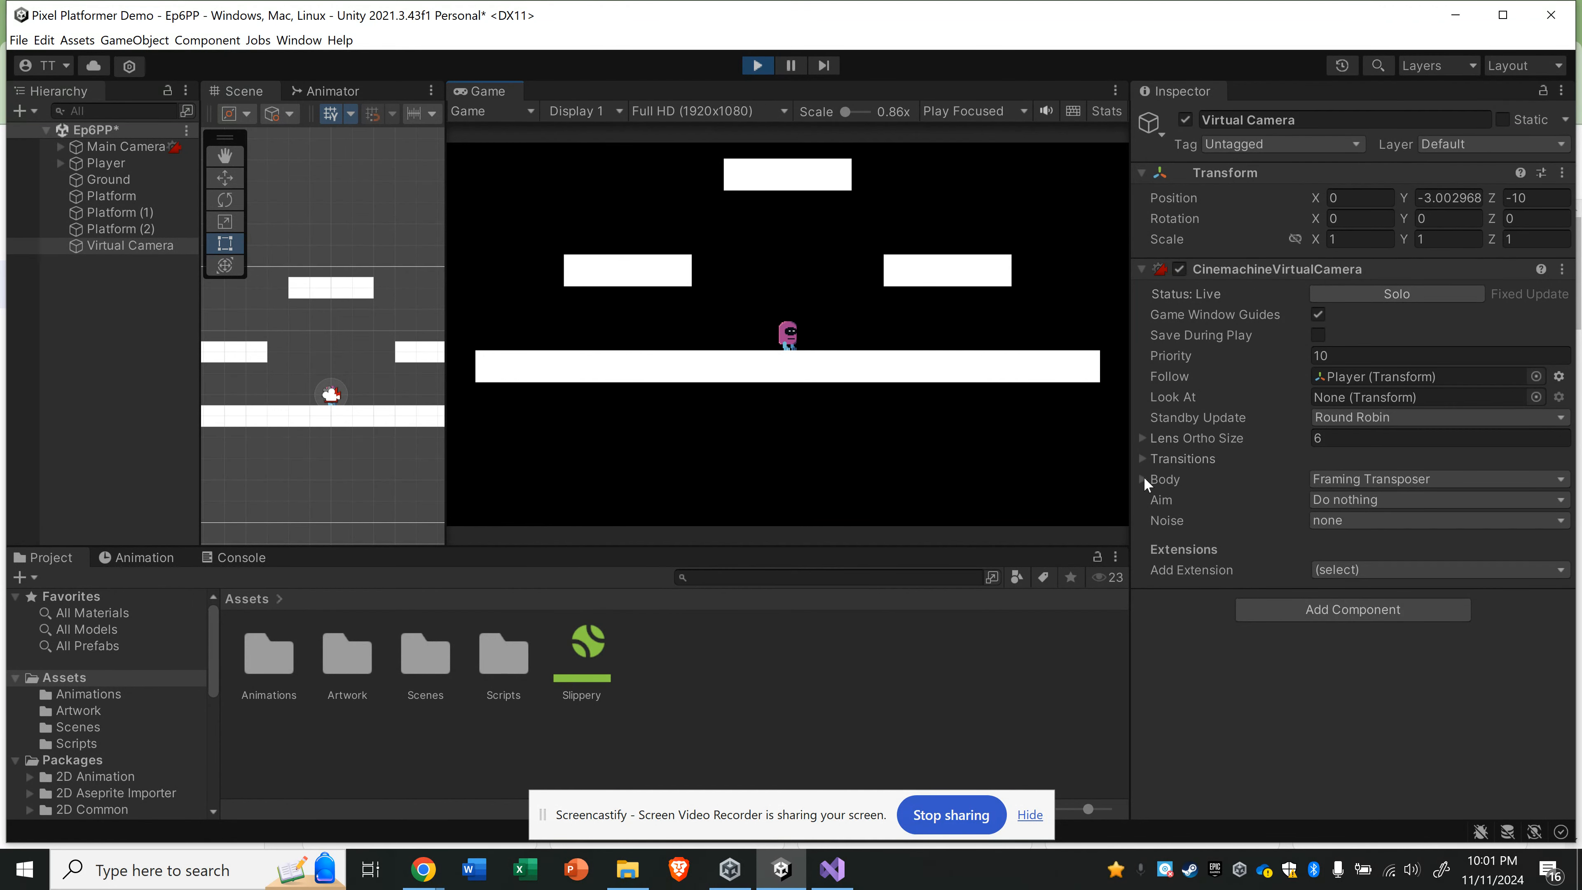
click(1163, 479)
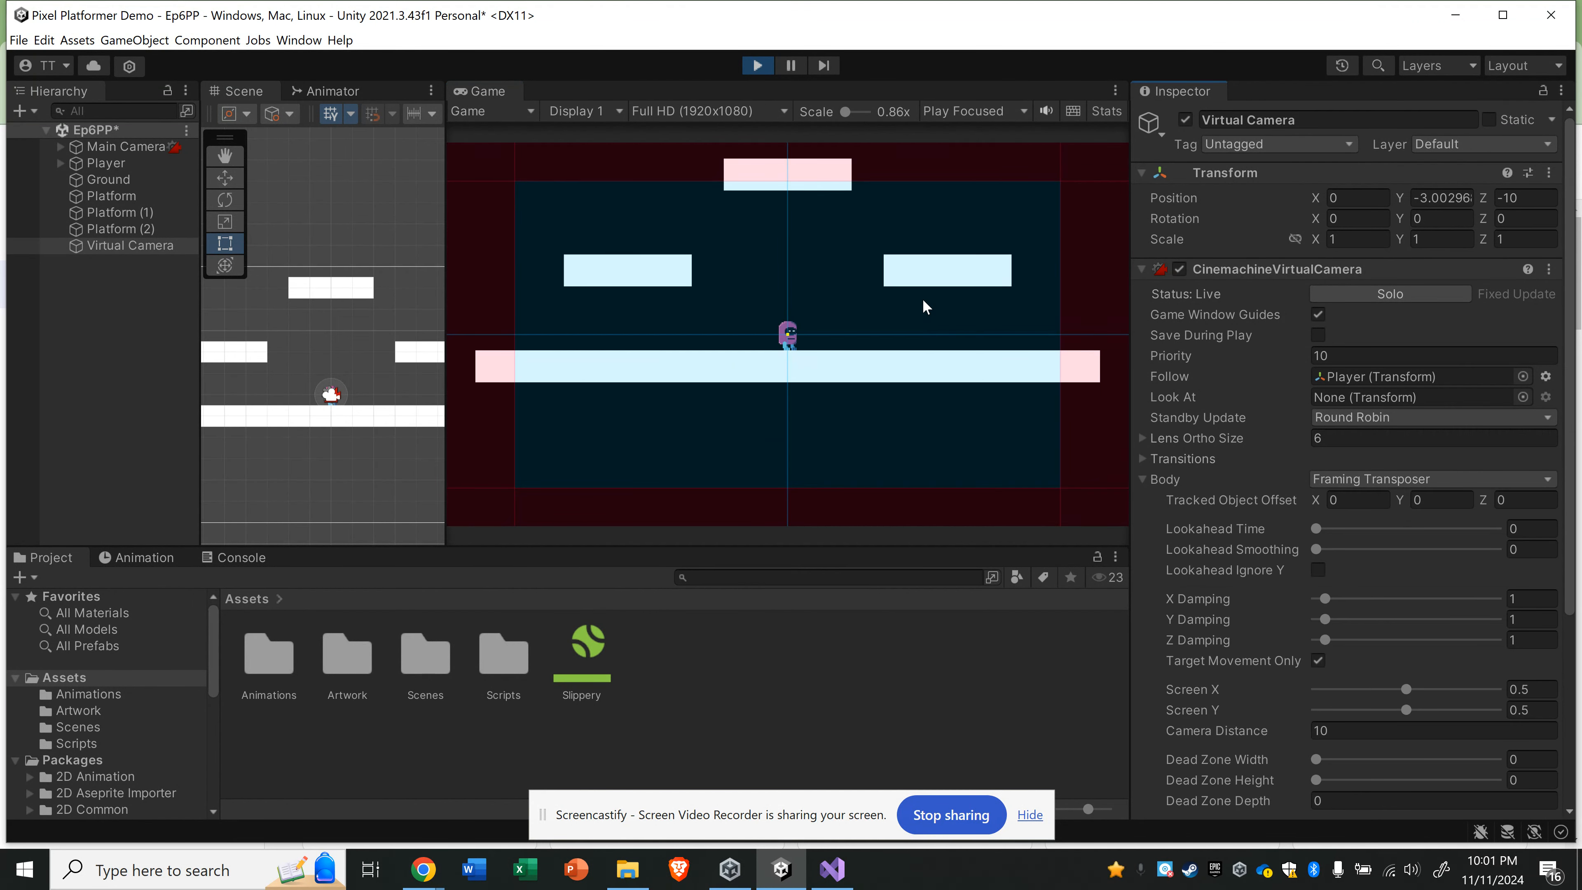
key(Left)
key(a)
key(d)
key(a)
key(space)
key(d)
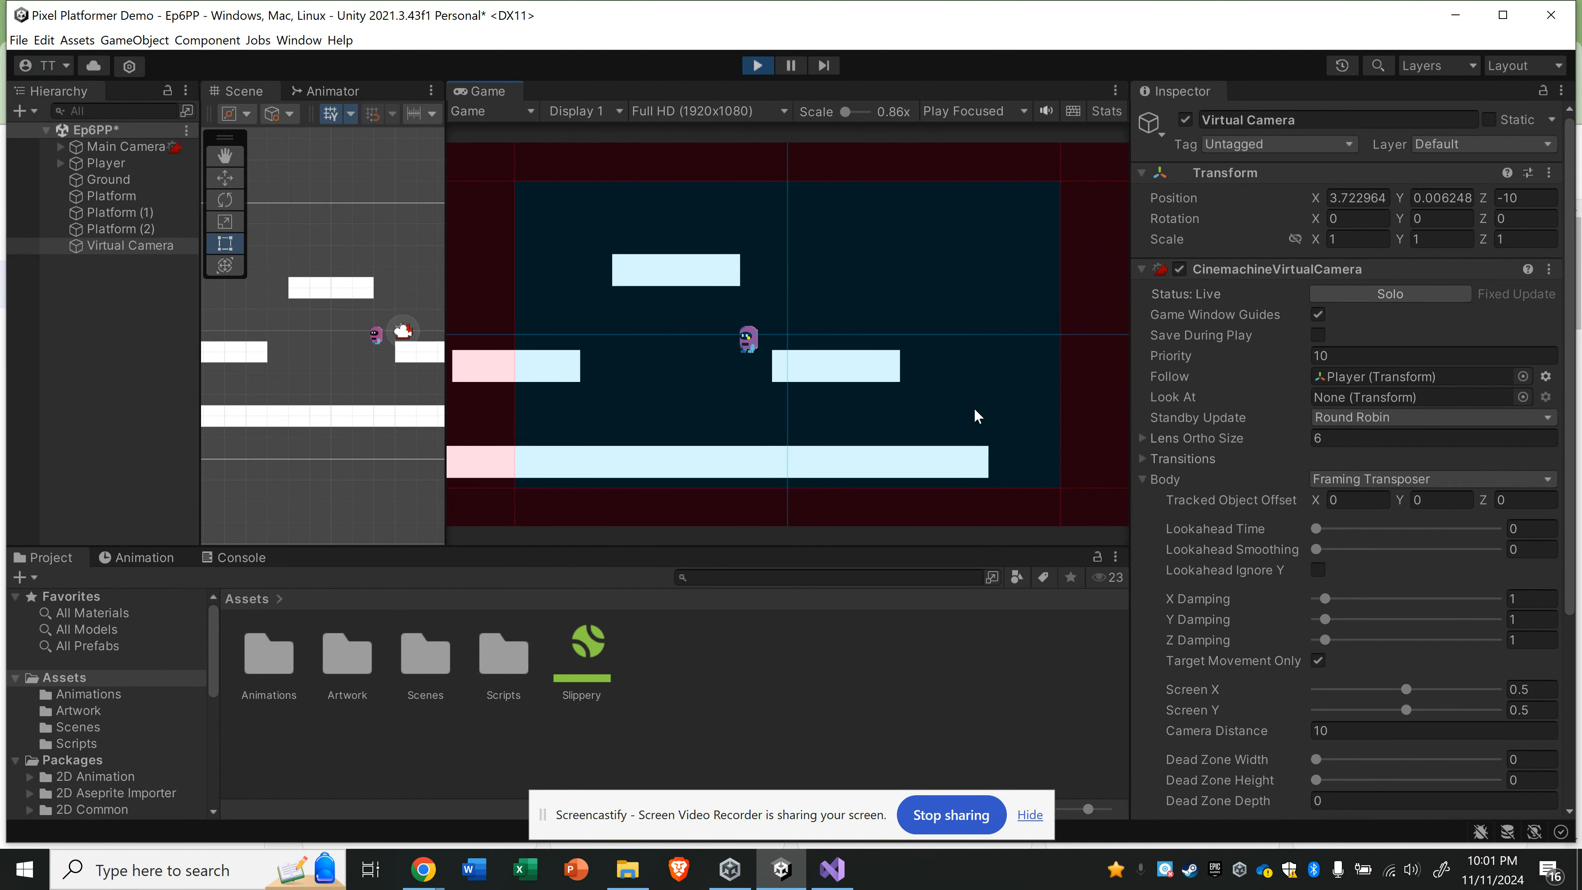
key(a)
key(space)
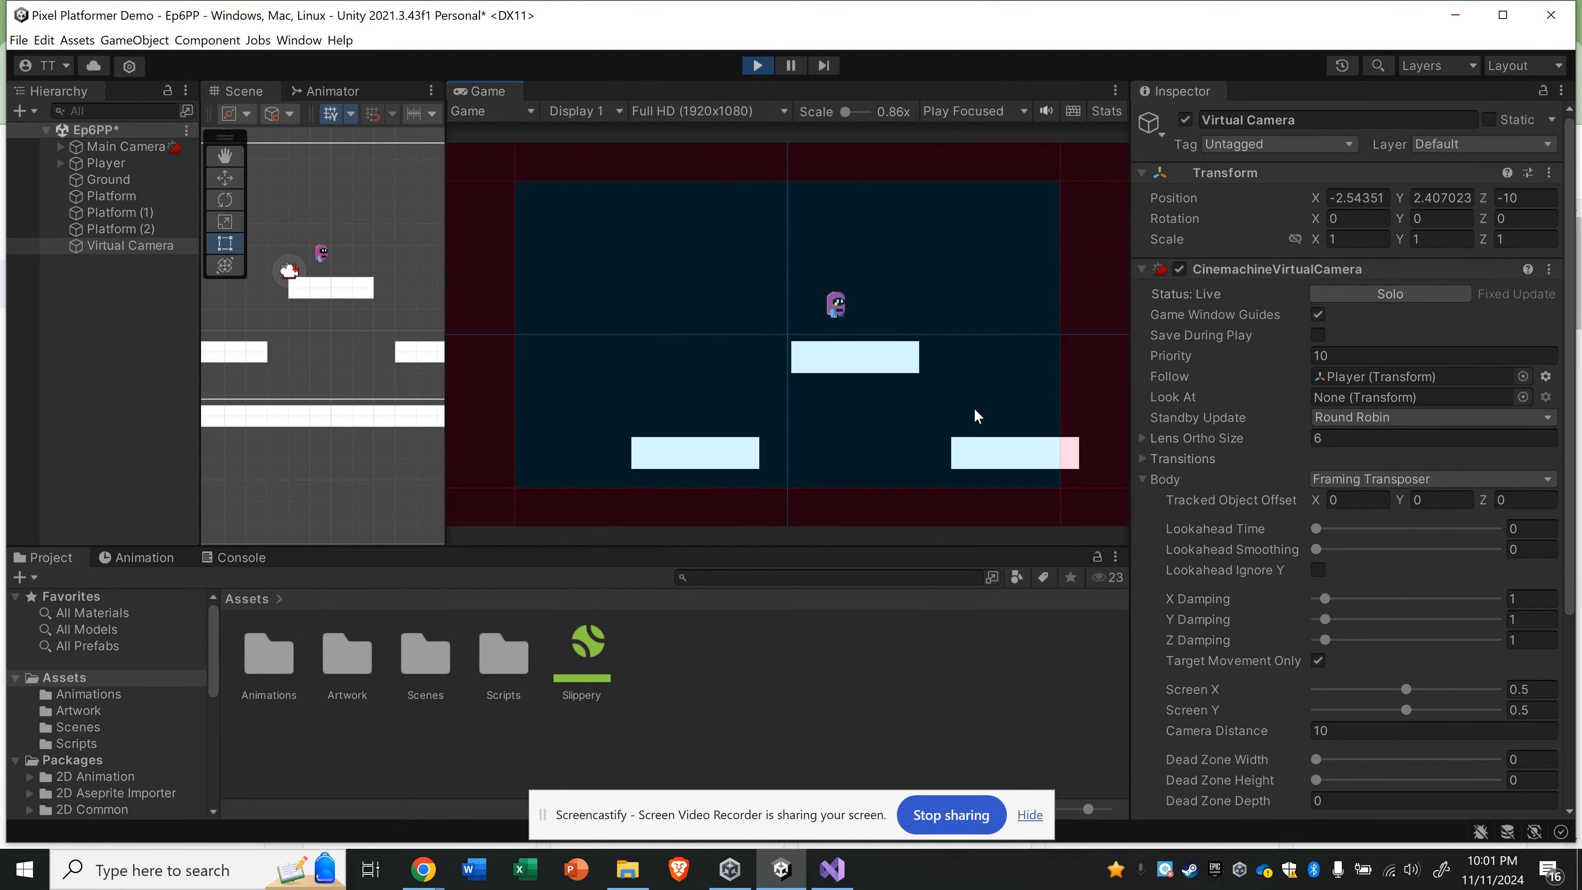
key(d)
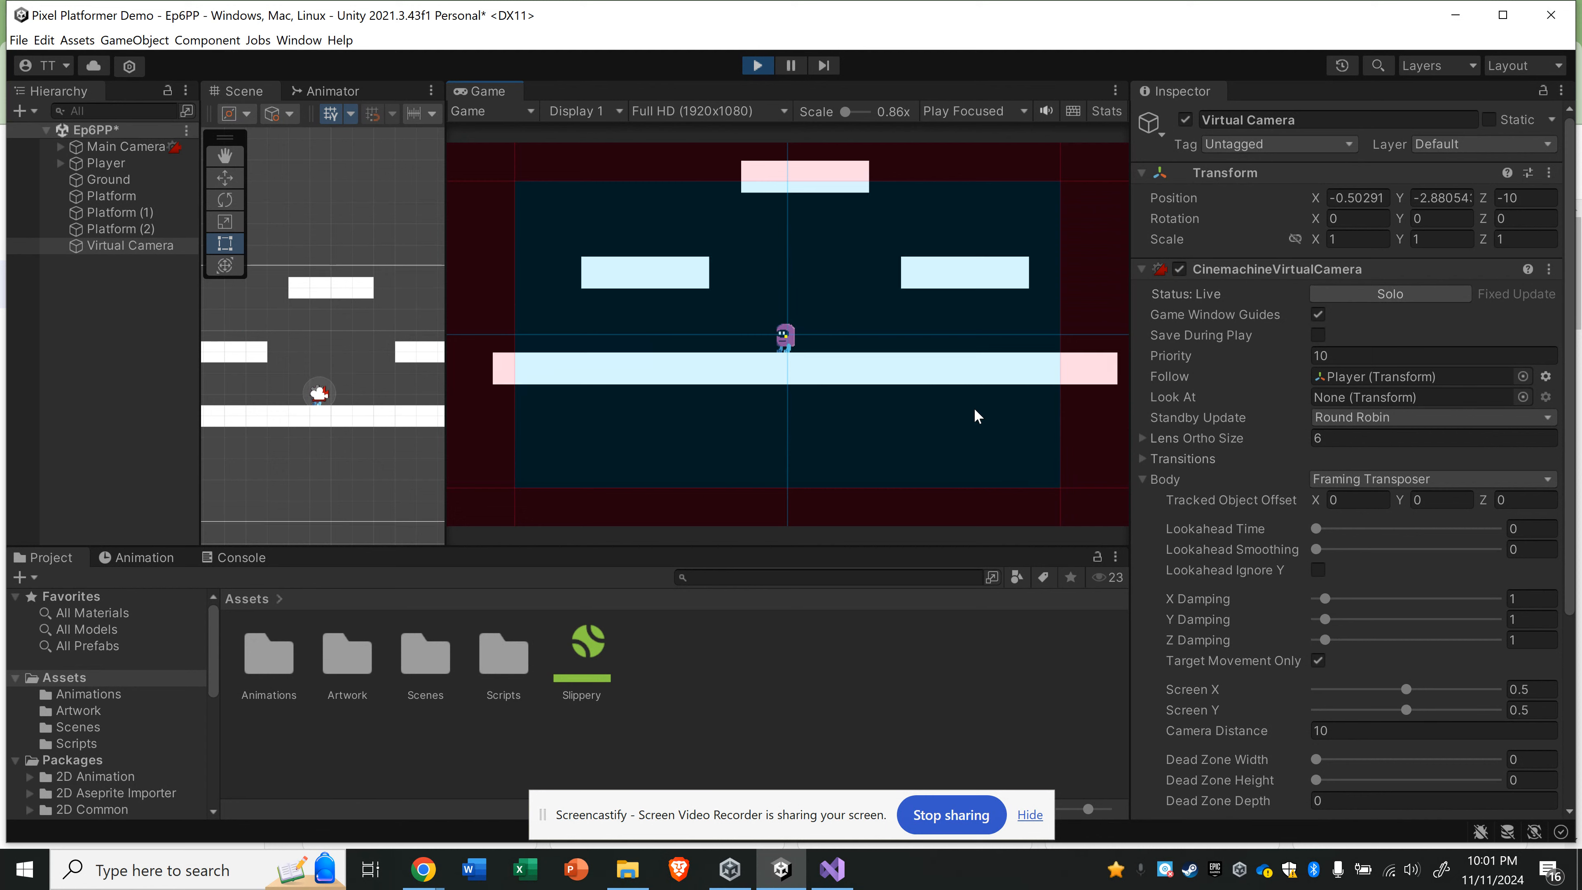
key(a)
key(d)
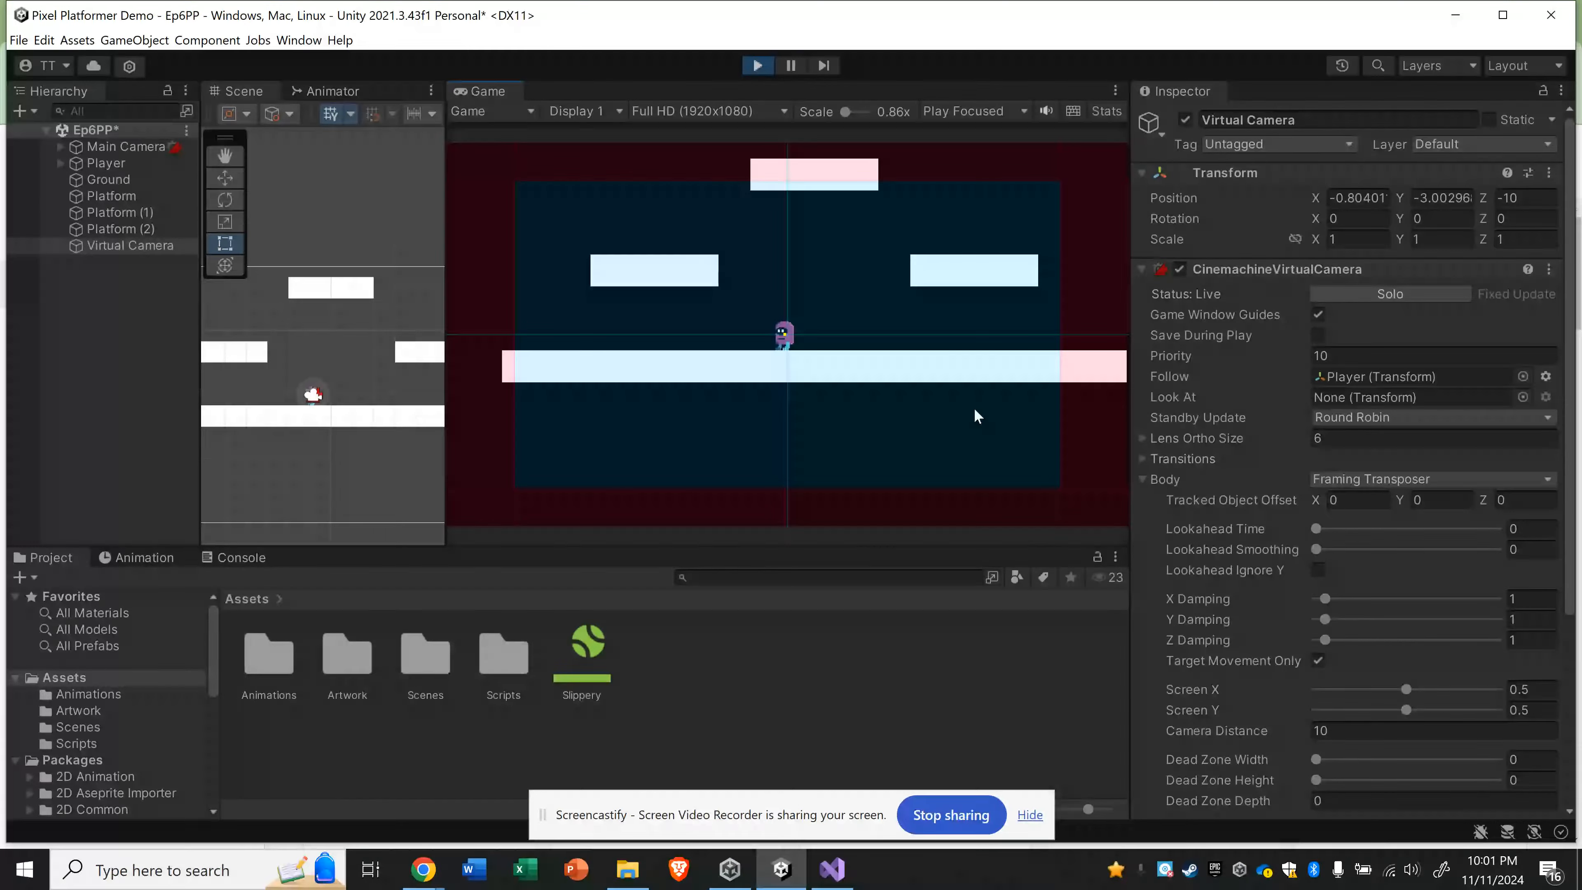
Step: Set the Virtual Camera's Screen Y to 0.69 in the Body settings while the game is running
scroll(1370, 549, down, 3)
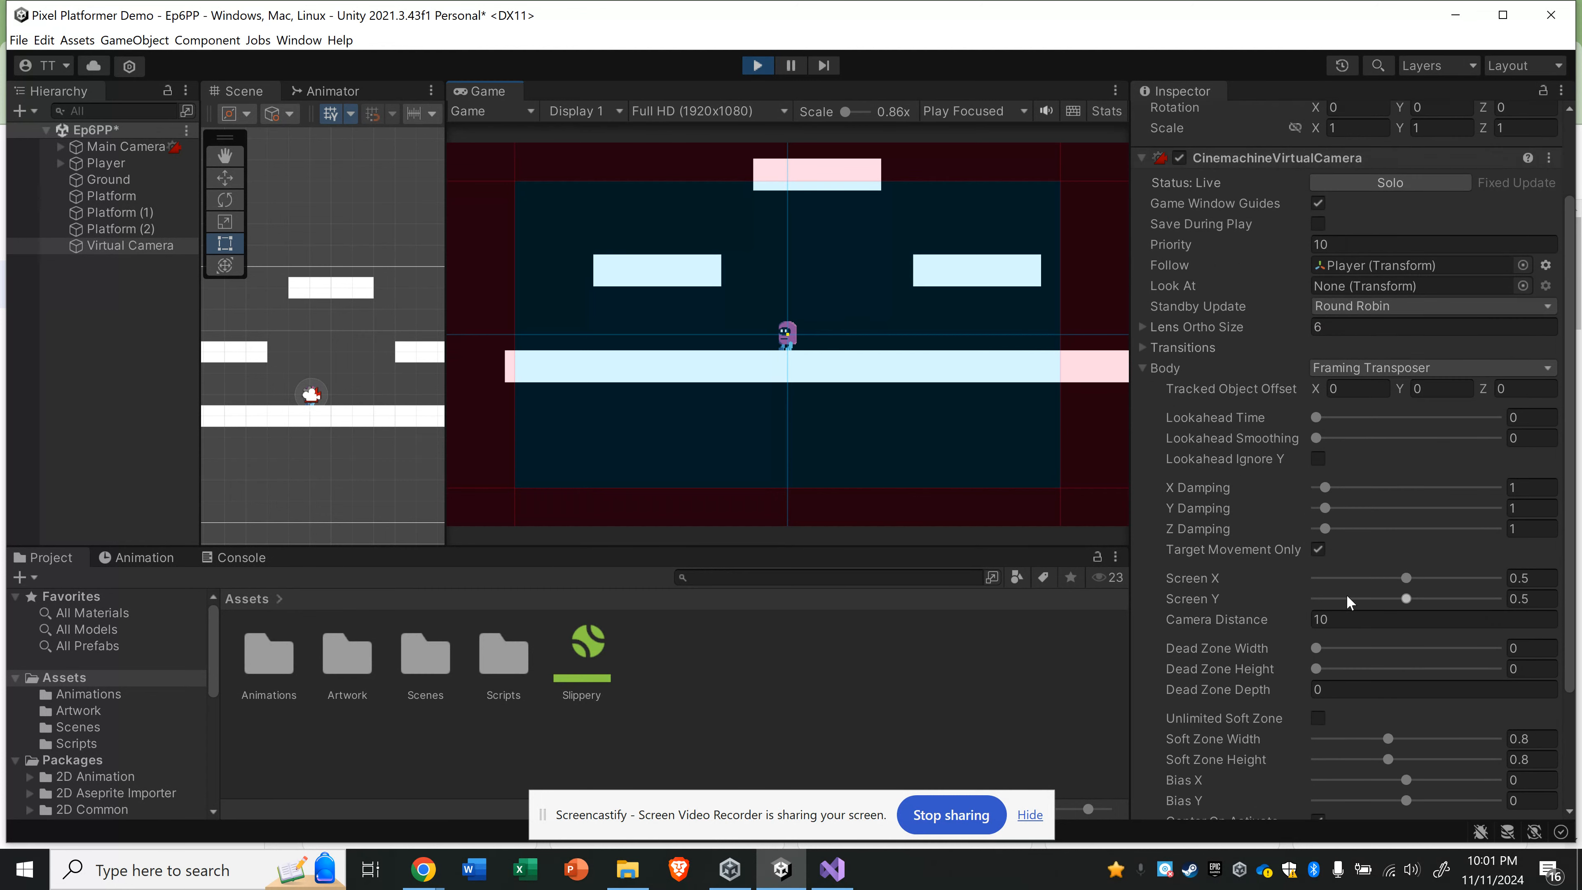
scroll(1308, 597, down, 2)
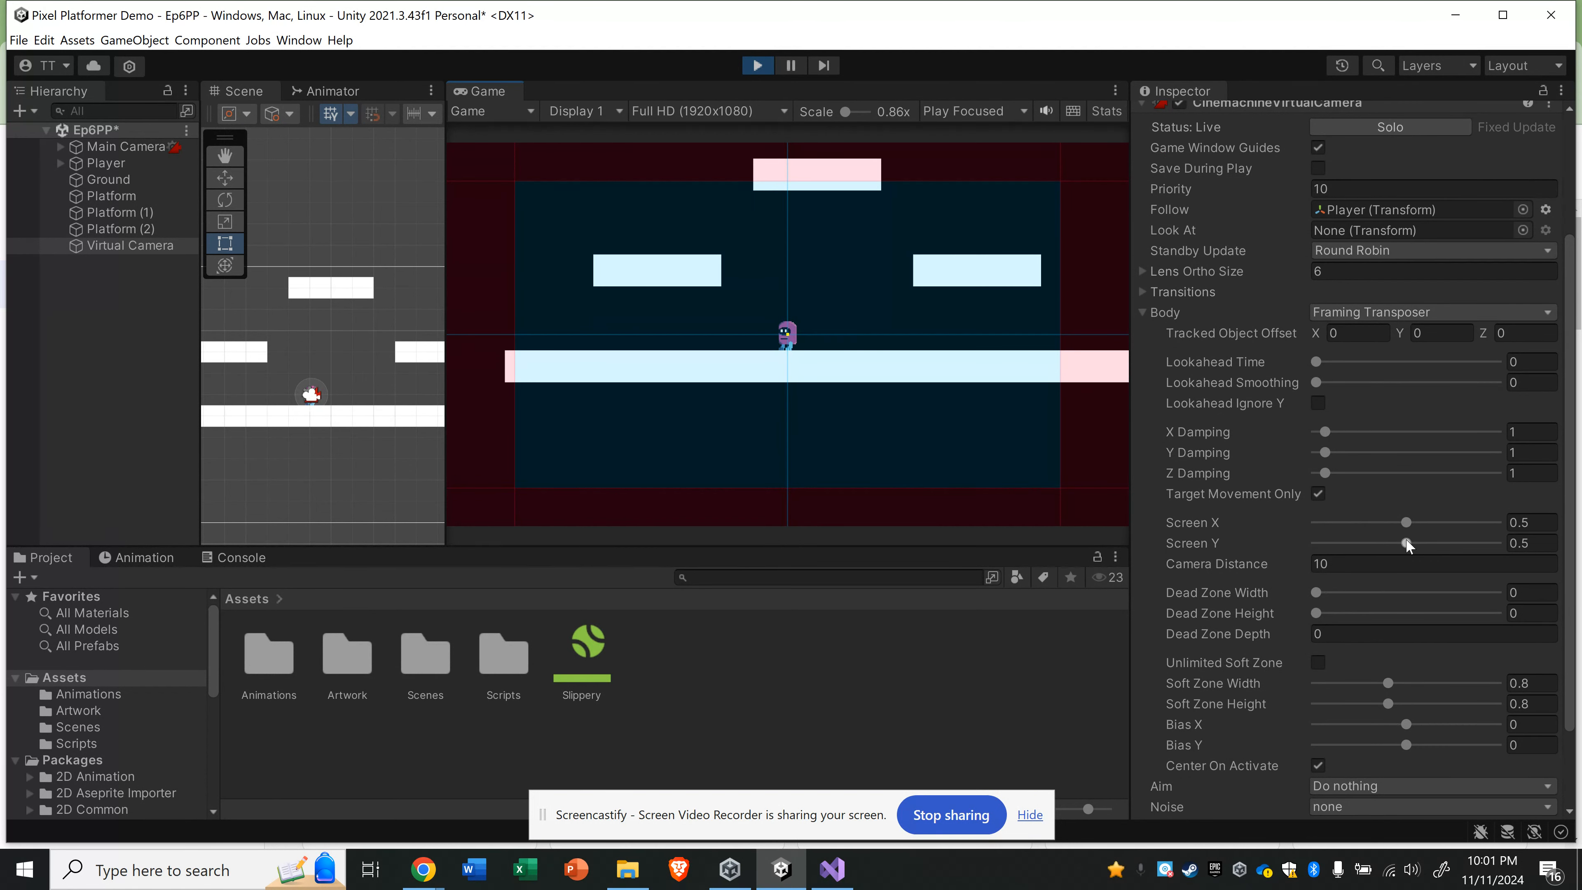
drag(1406, 542, 1426, 553)
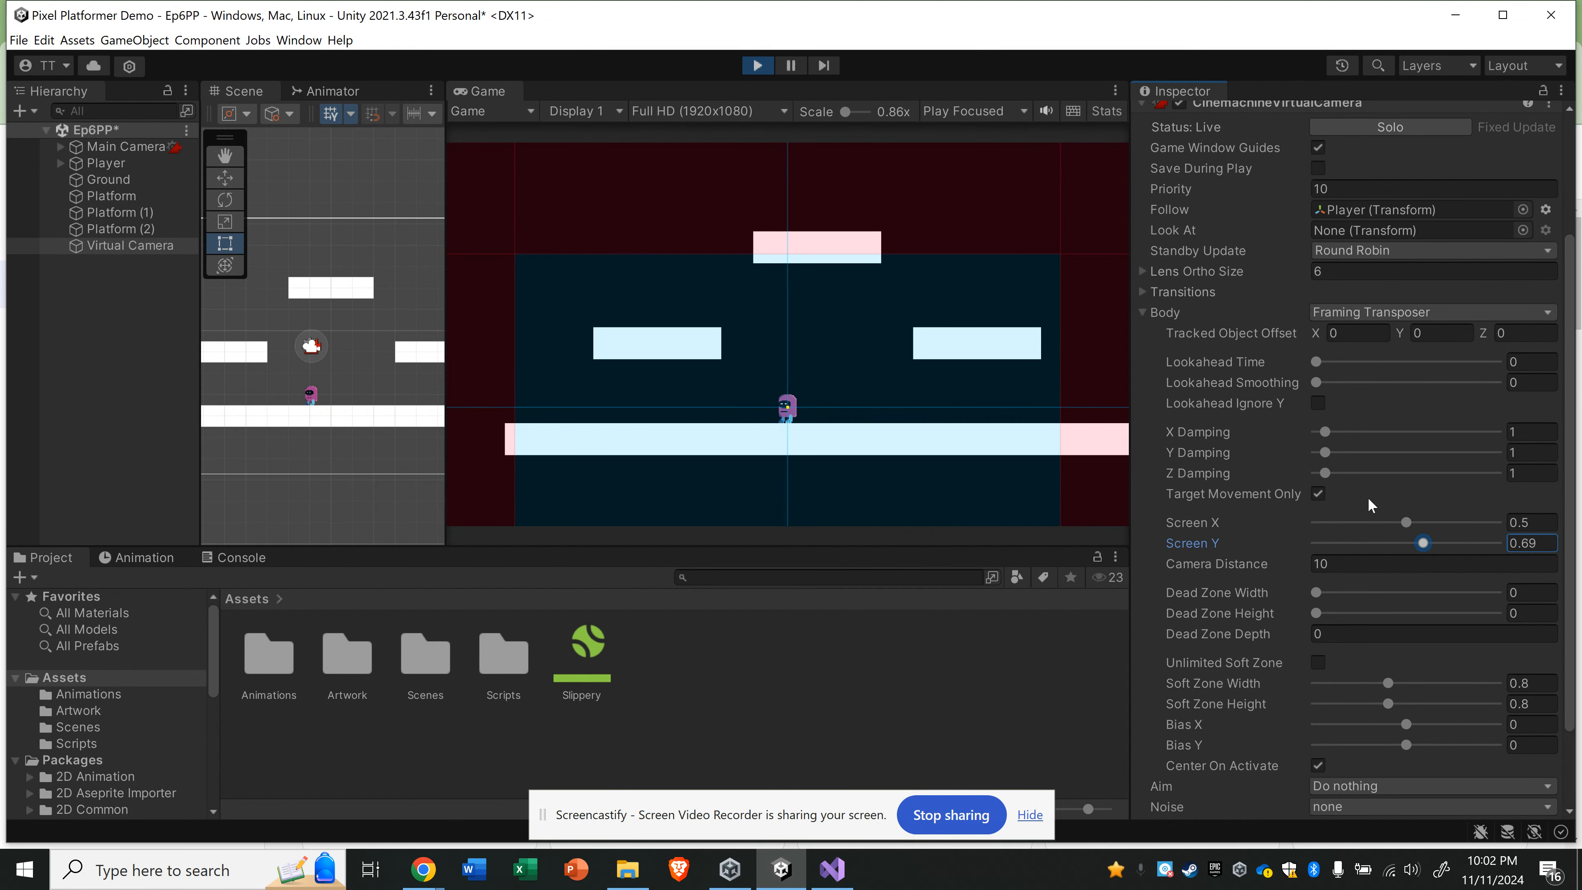
Step: Set the Virtual Camera's Screen Y to 0.7 in the running game and move the player both ways to check the framing
click(1531, 542)
text(0.7)
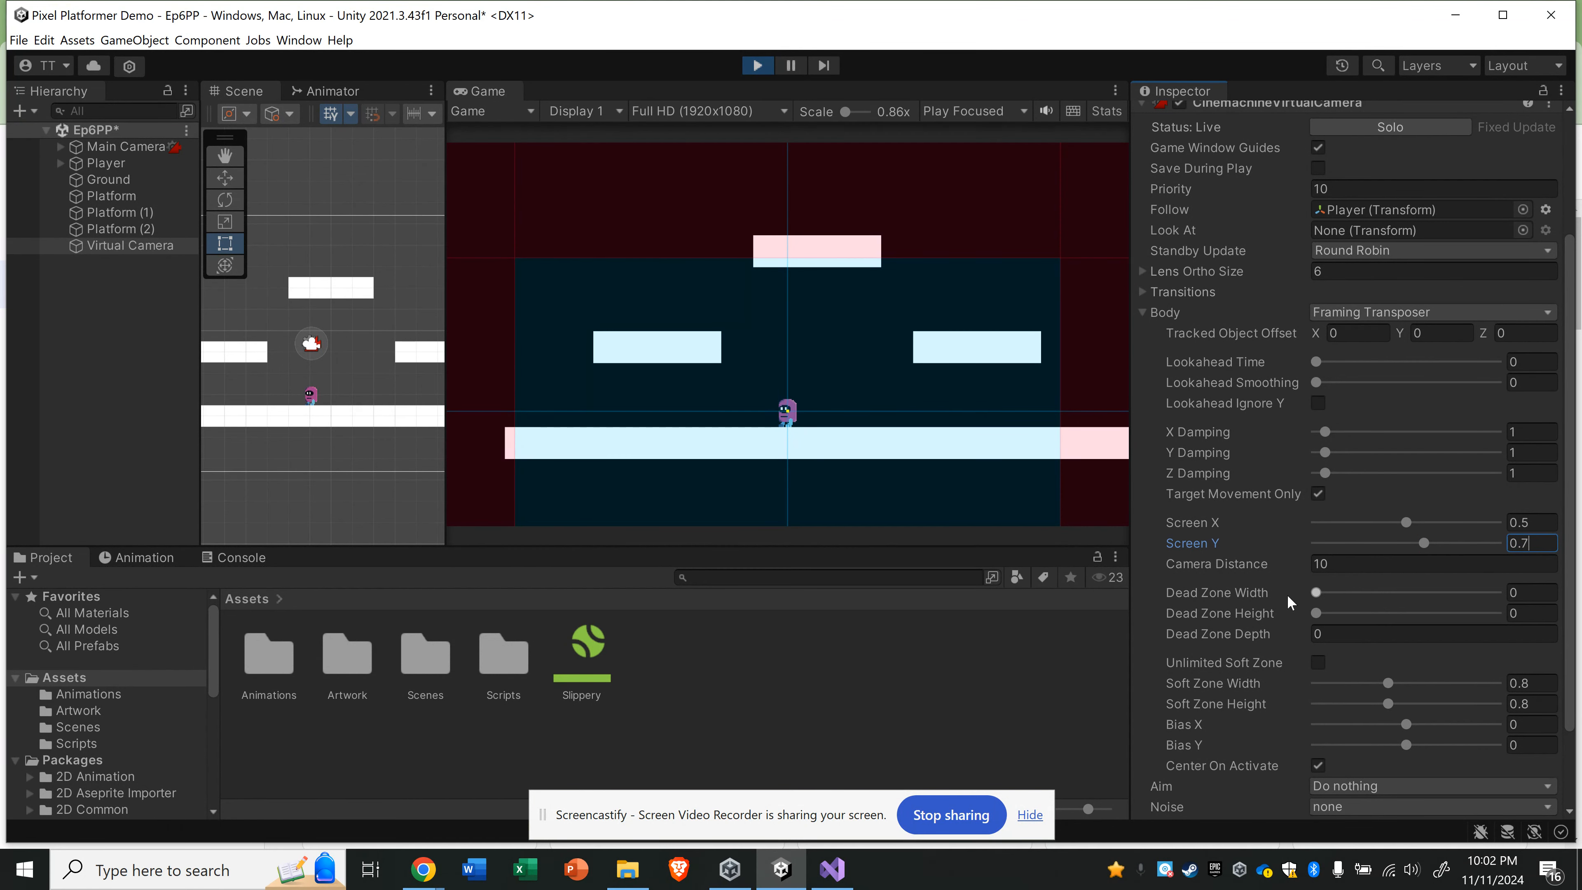
click(808, 394)
key(Right)
key(Left)
Step: Set the Virtual Camera's Dead Zone Width to 0.2 and Dead Zone Height to 0.1 while the game is running
click(1519, 592)
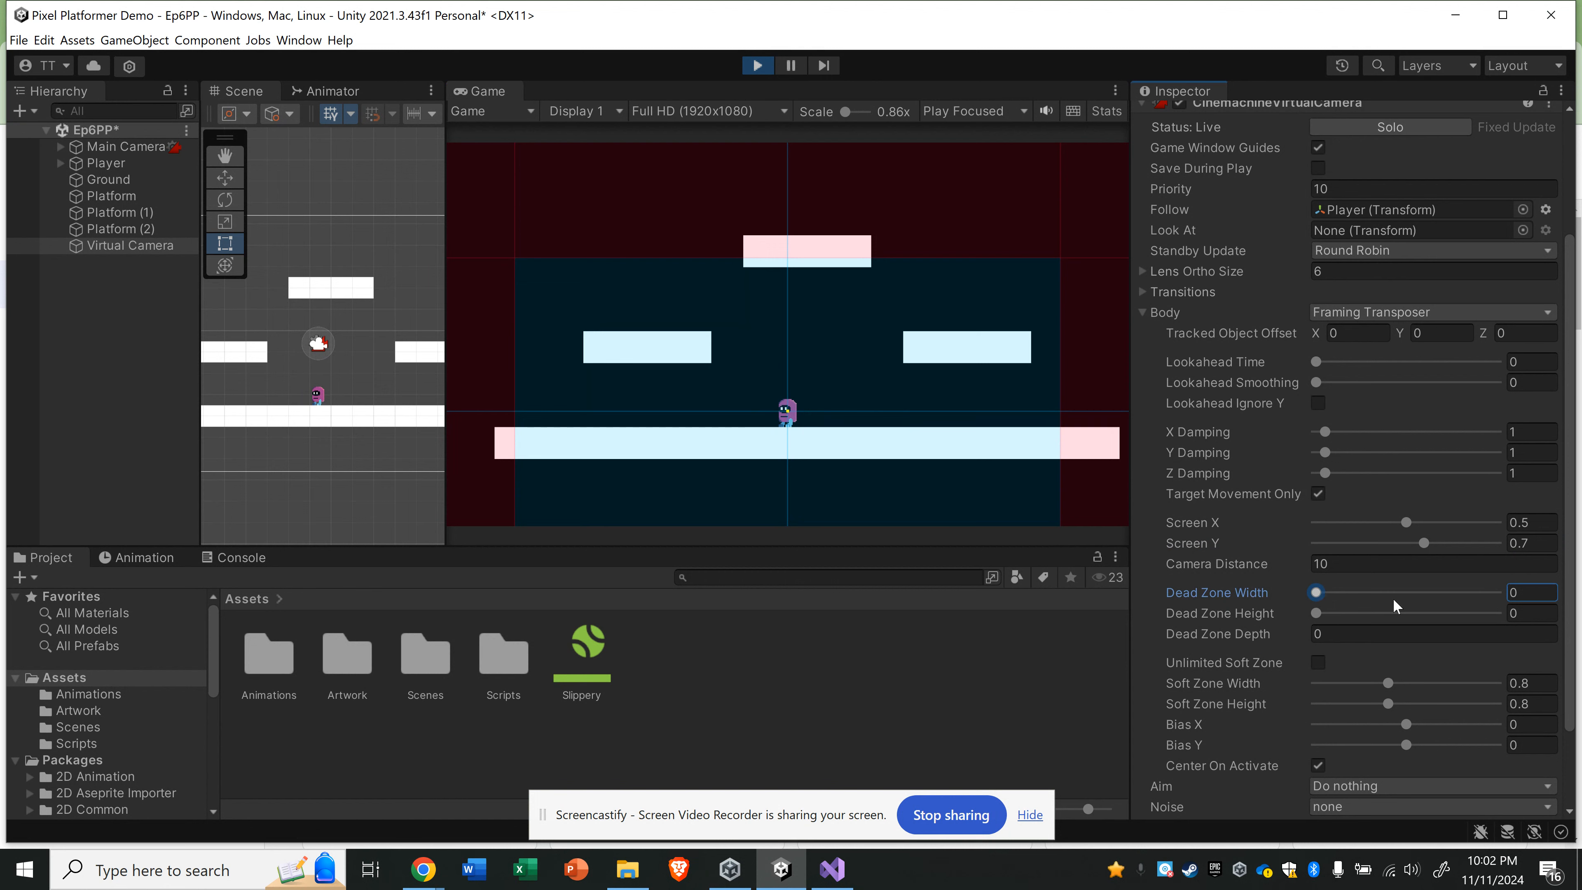
text(0.2)
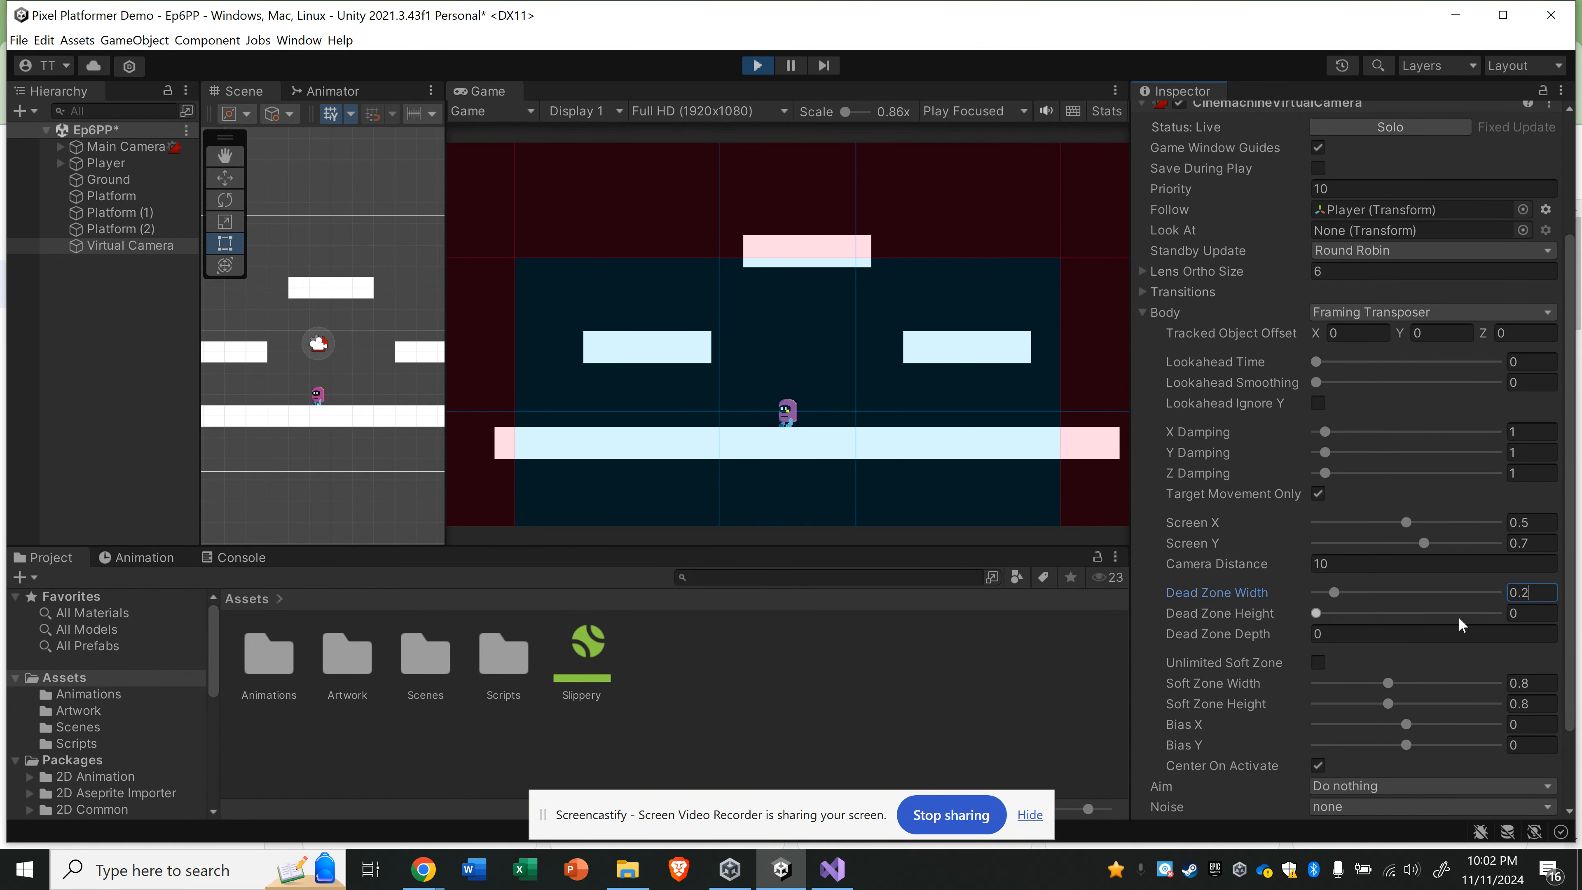
click(1520, 614)
text(.1)
key(Return)
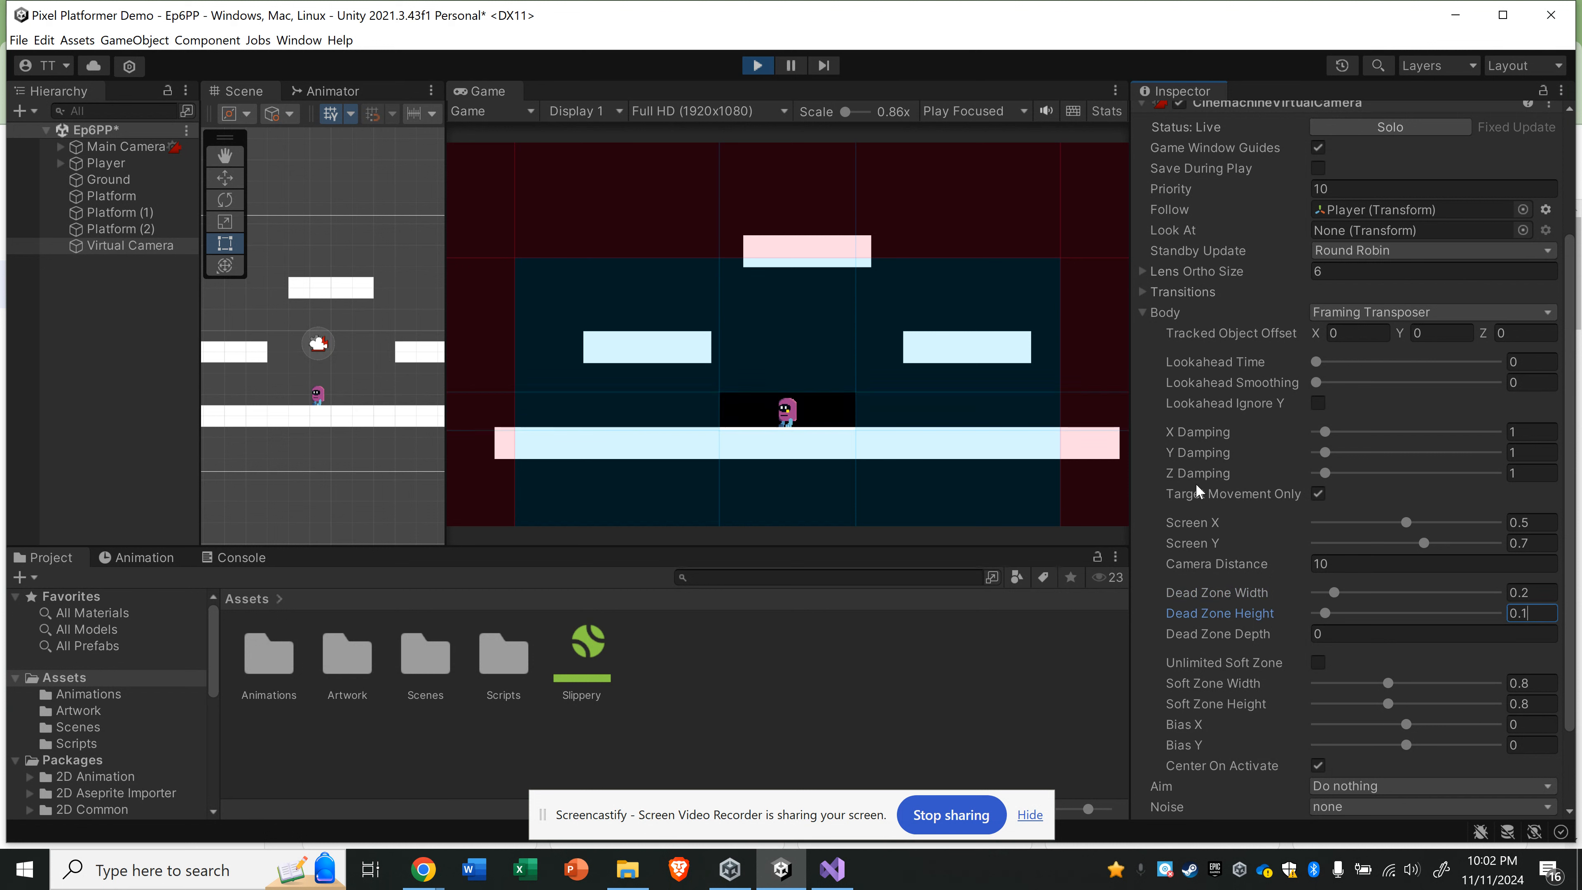
Step: Move and jump the player in and out of the dead zone to check when the camera starts following
key(Left)
key(Right)
key(Left)
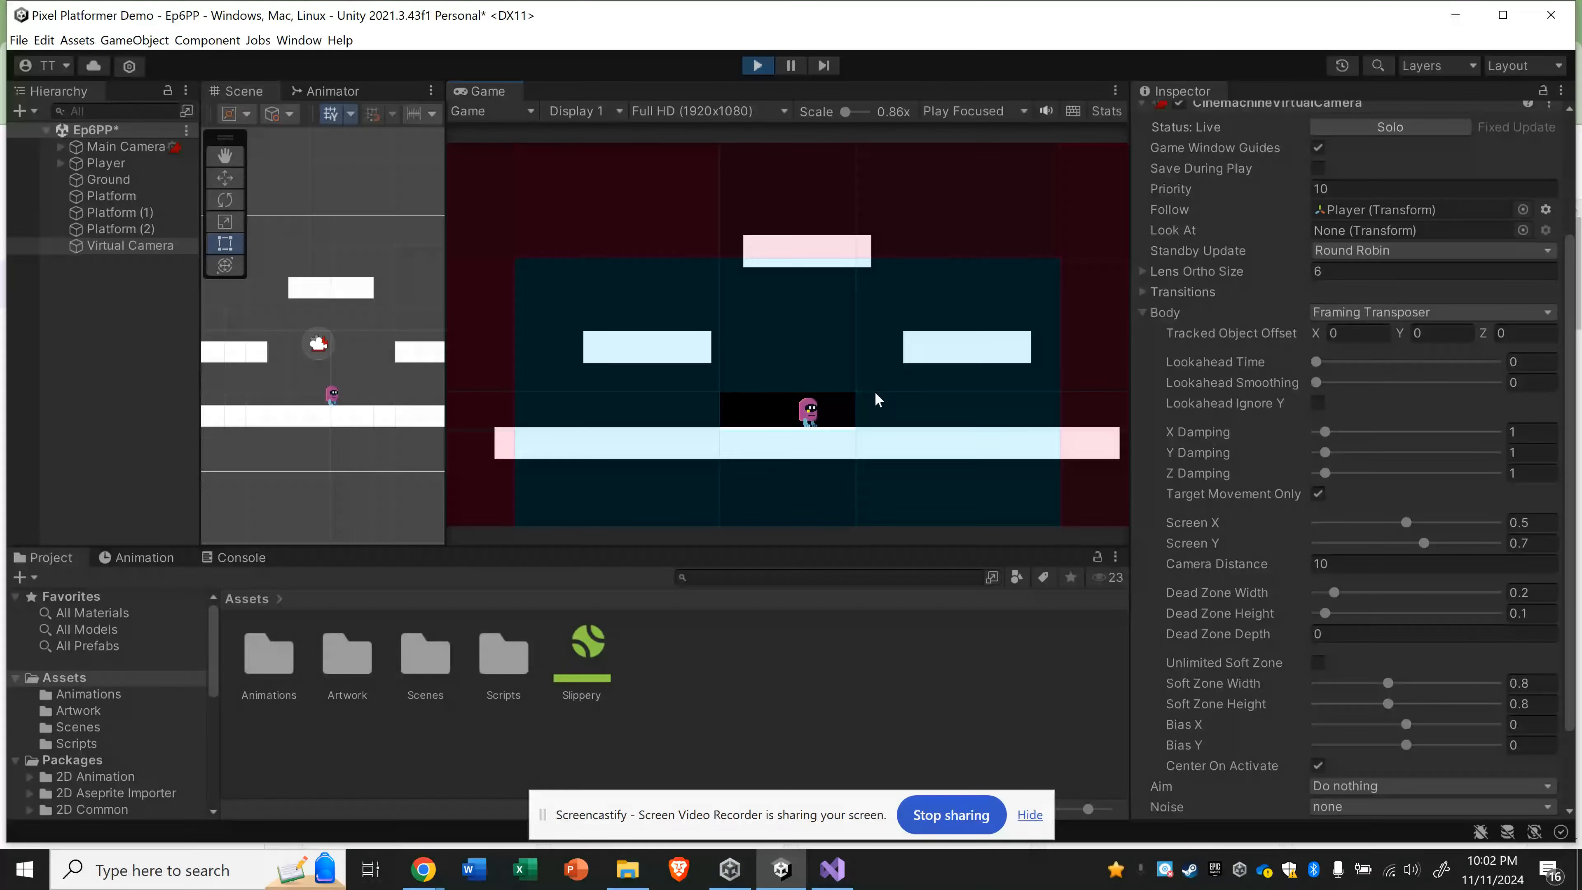
key(Right)
key(space)
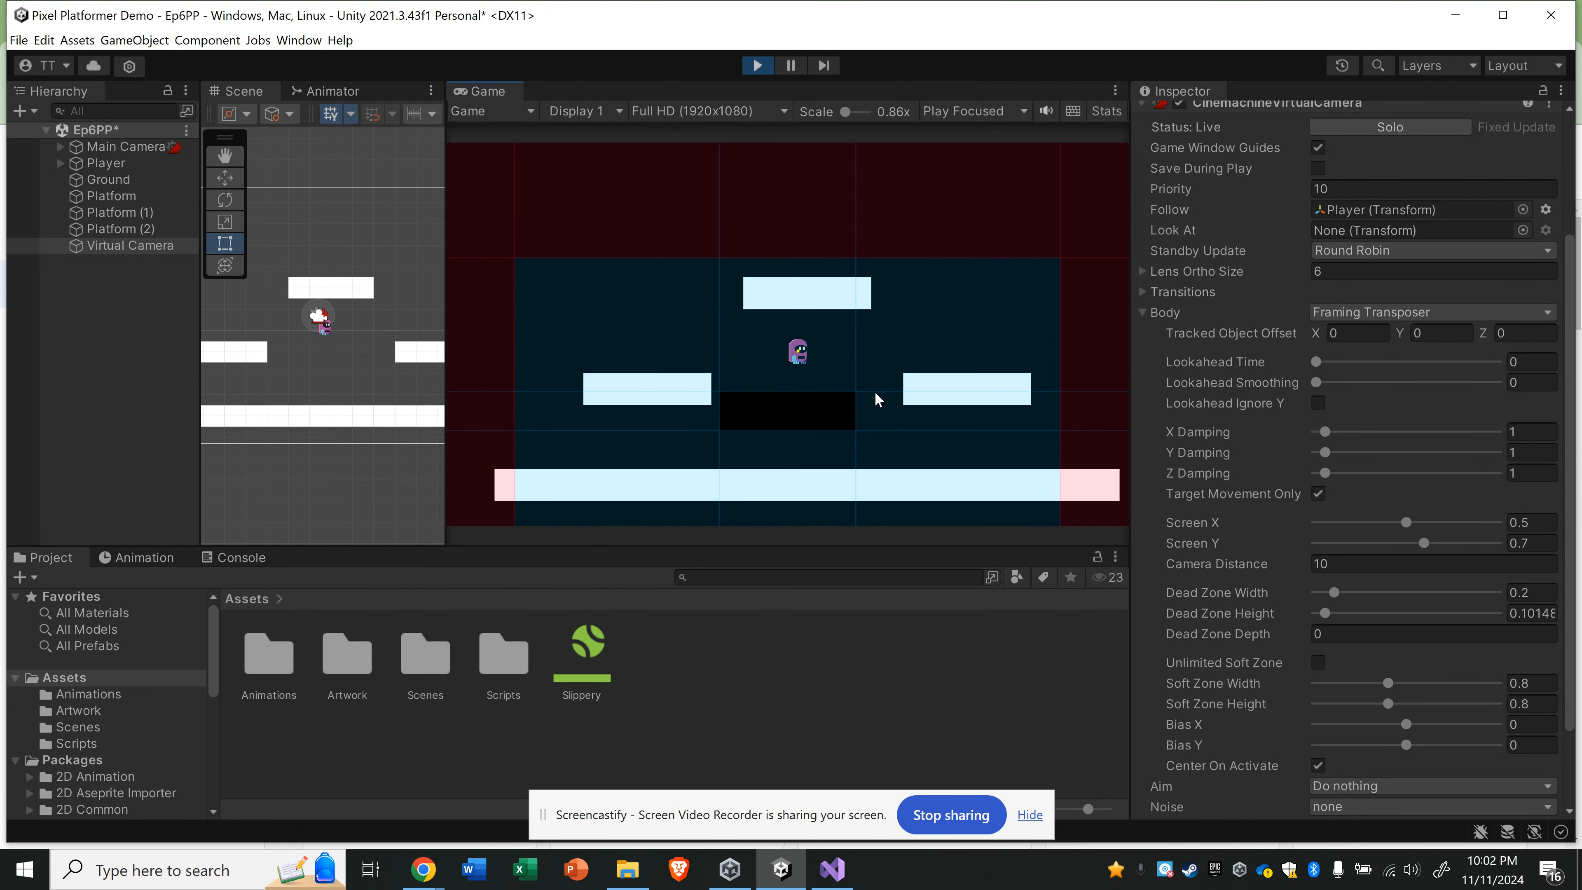
key(Left)
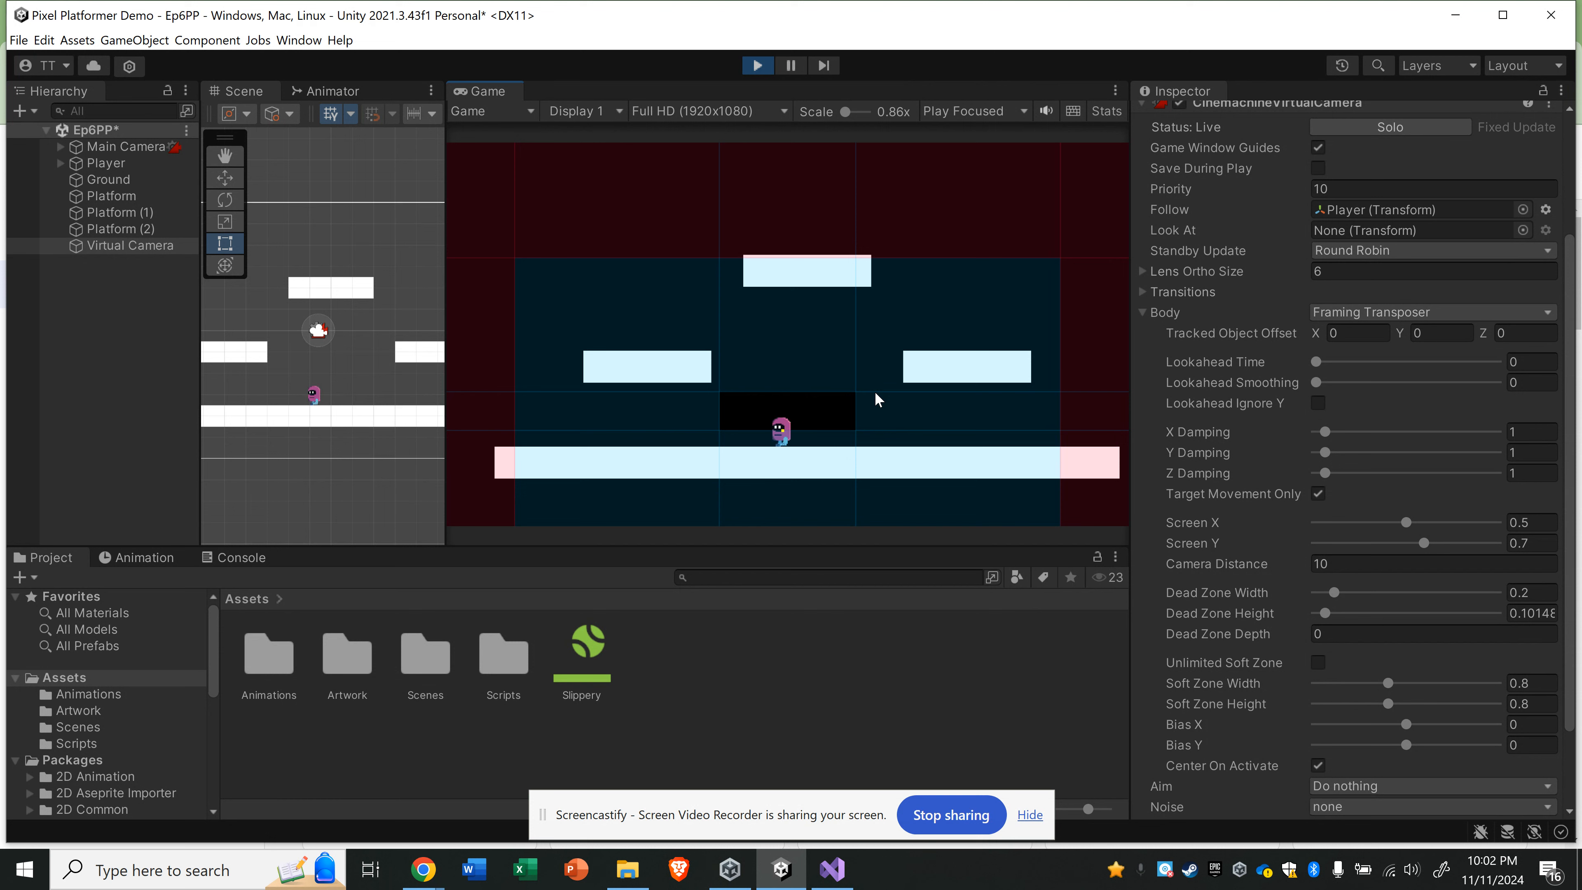
key(space)
key(Right)
key(Left)
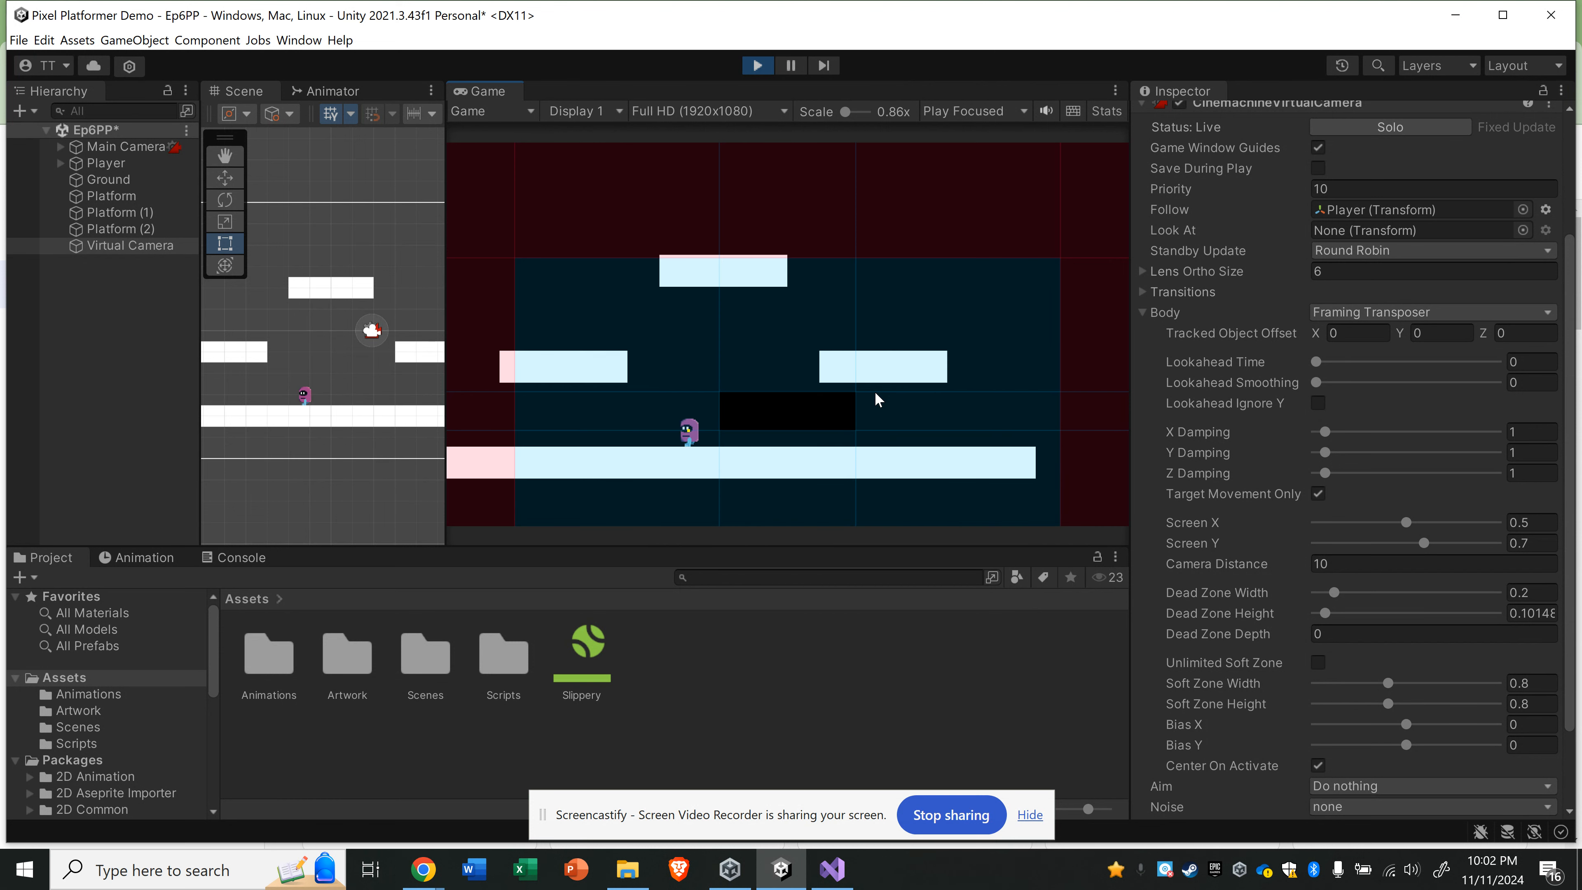
key(Right)
key(Left)
key(Right)
key(Left)
key(Right)
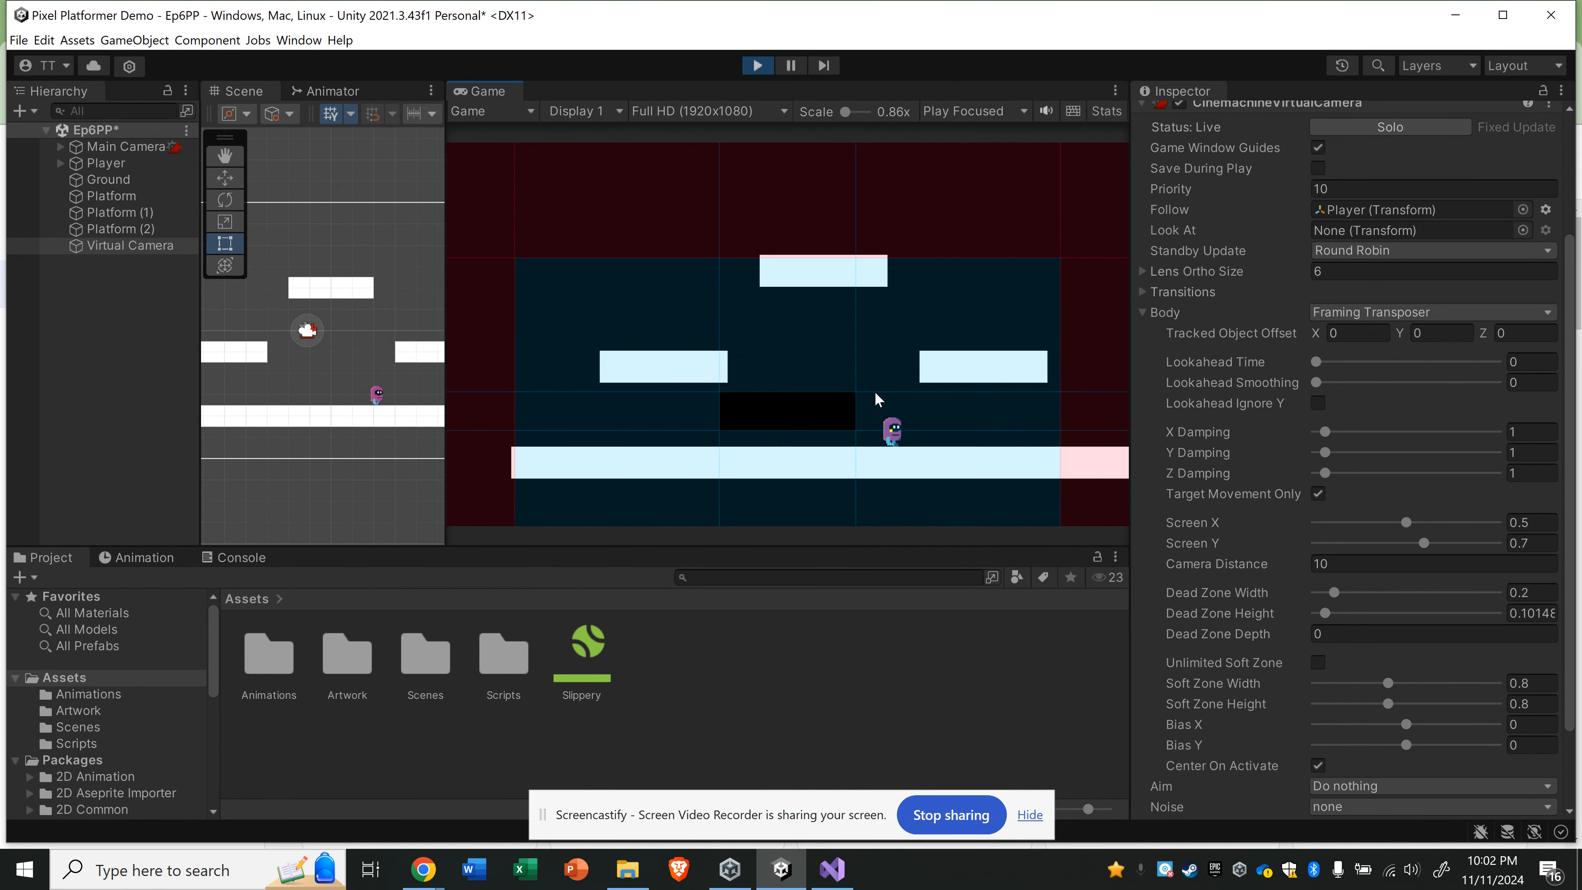
key(Left)
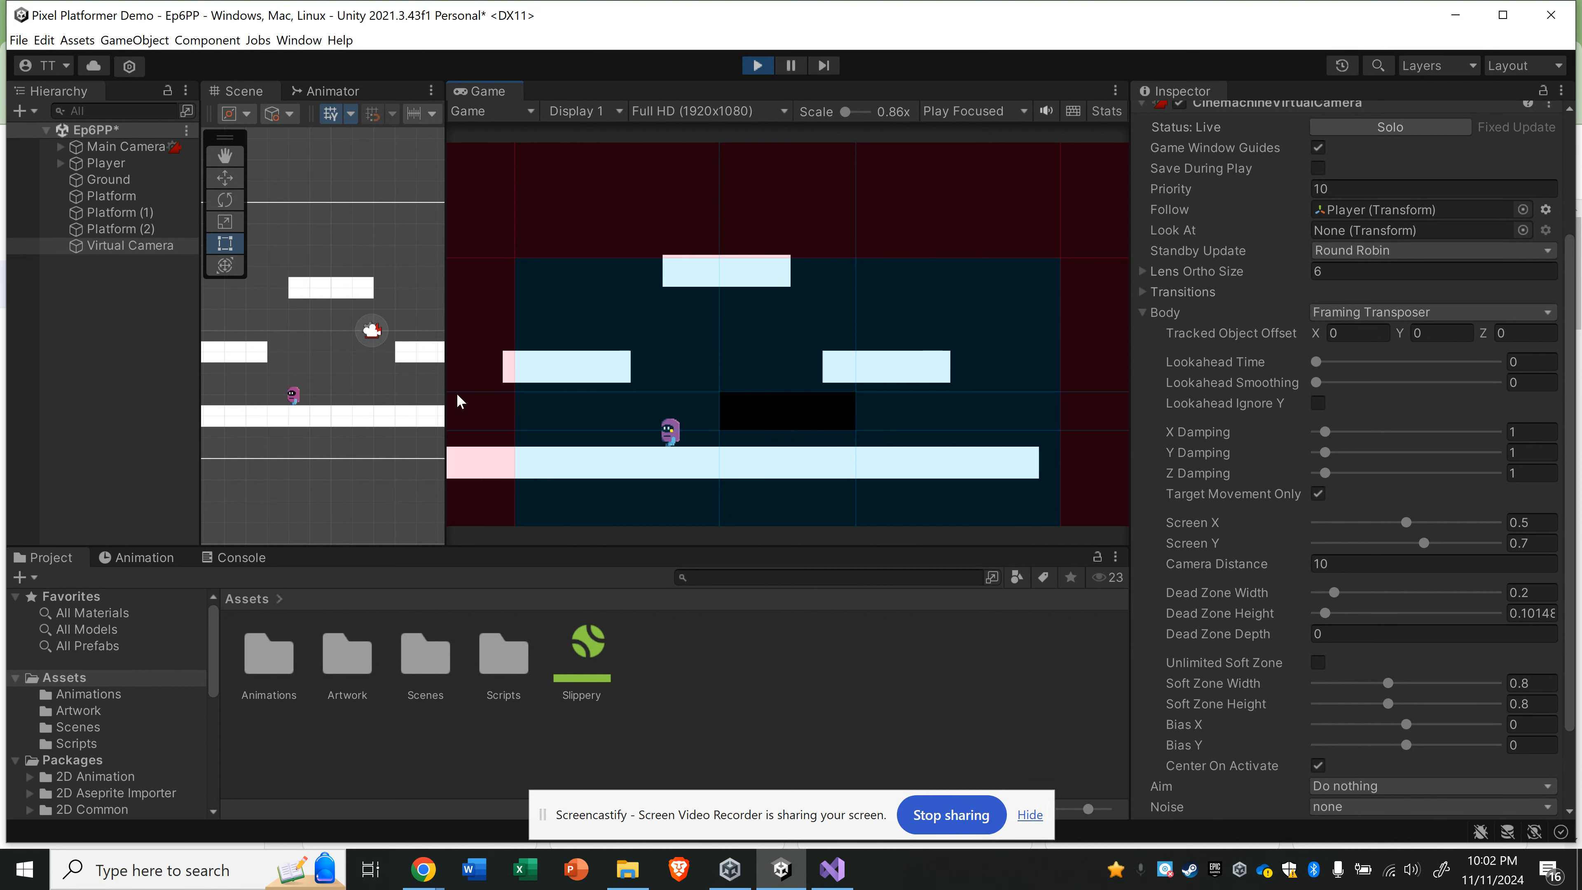
key(Right)
key(Right)
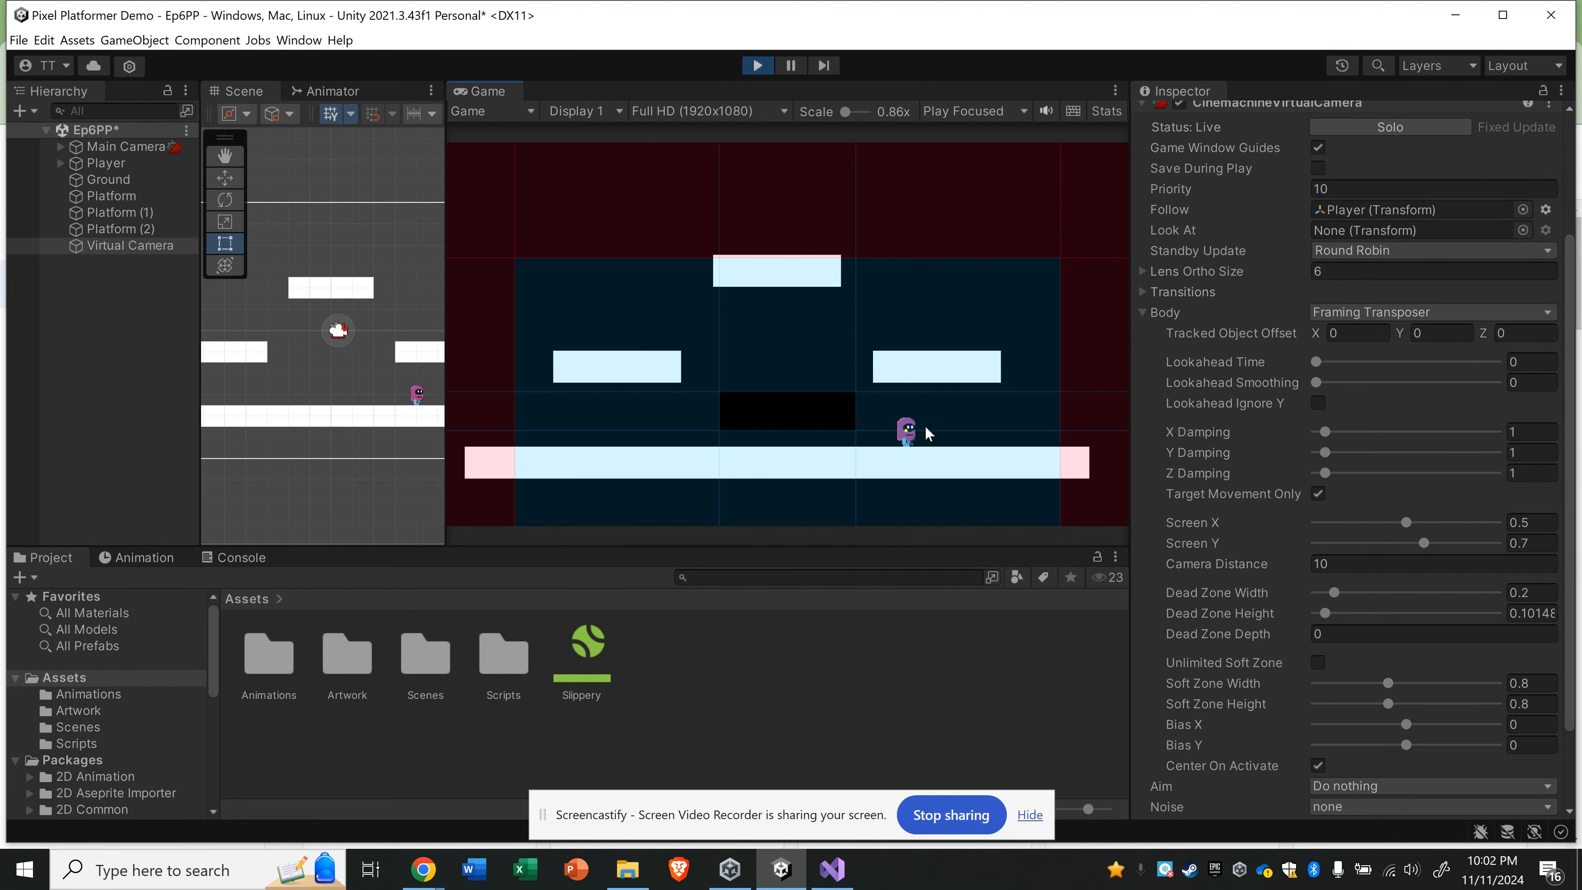
key(Left)
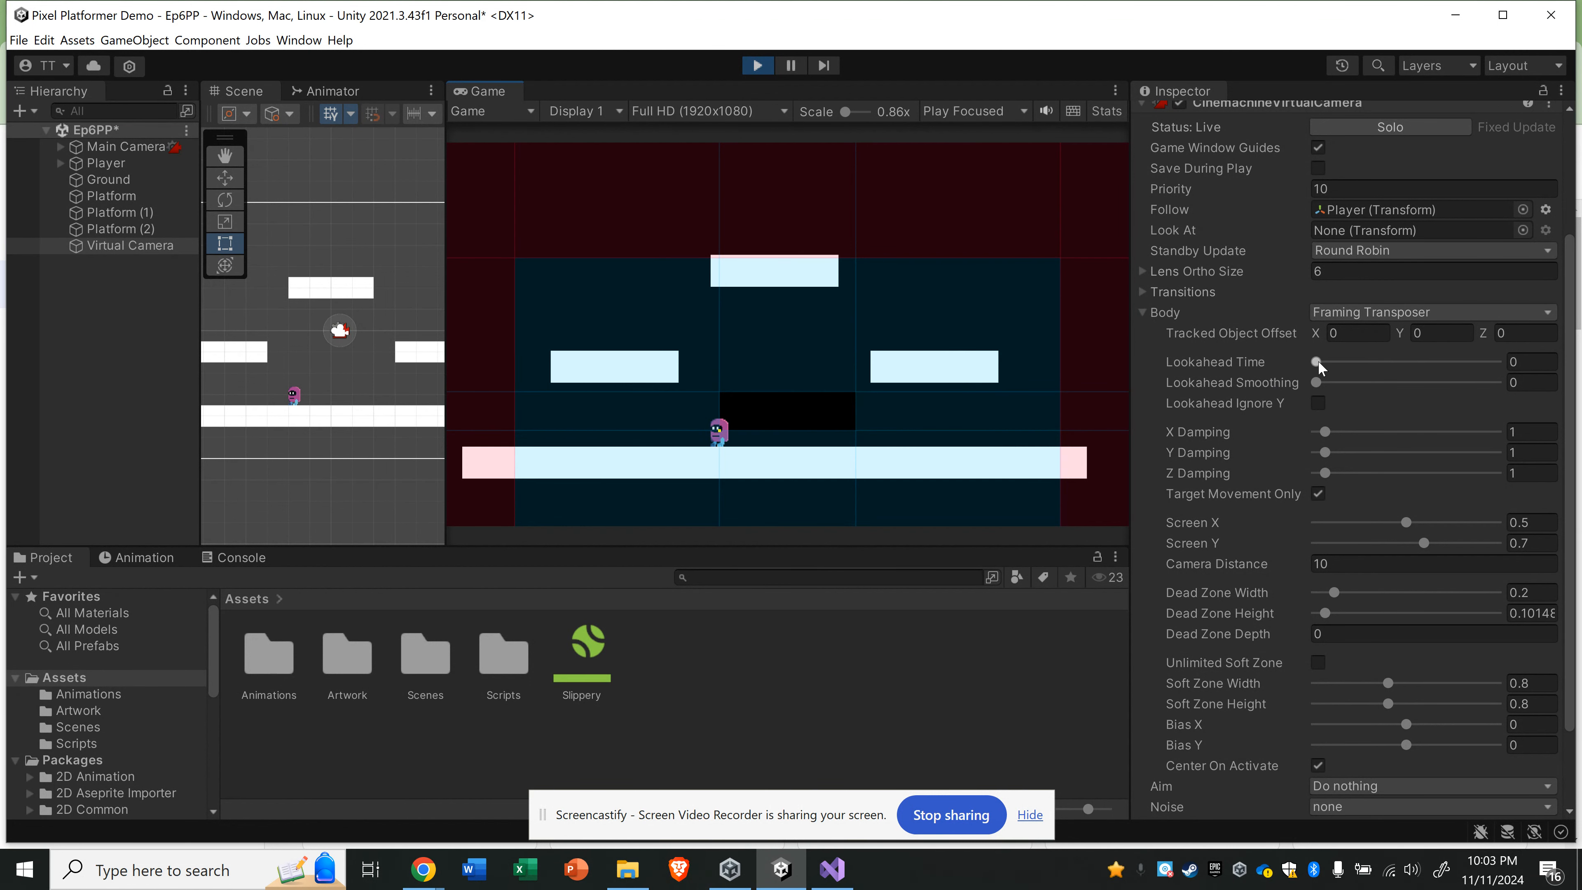
Step: Try a Lookahead Time of 0.315 while moving the player back and forth, and settle the value at 0.3
drag(1322, 365, 1338, 368)
click(946, 382)
key(d)
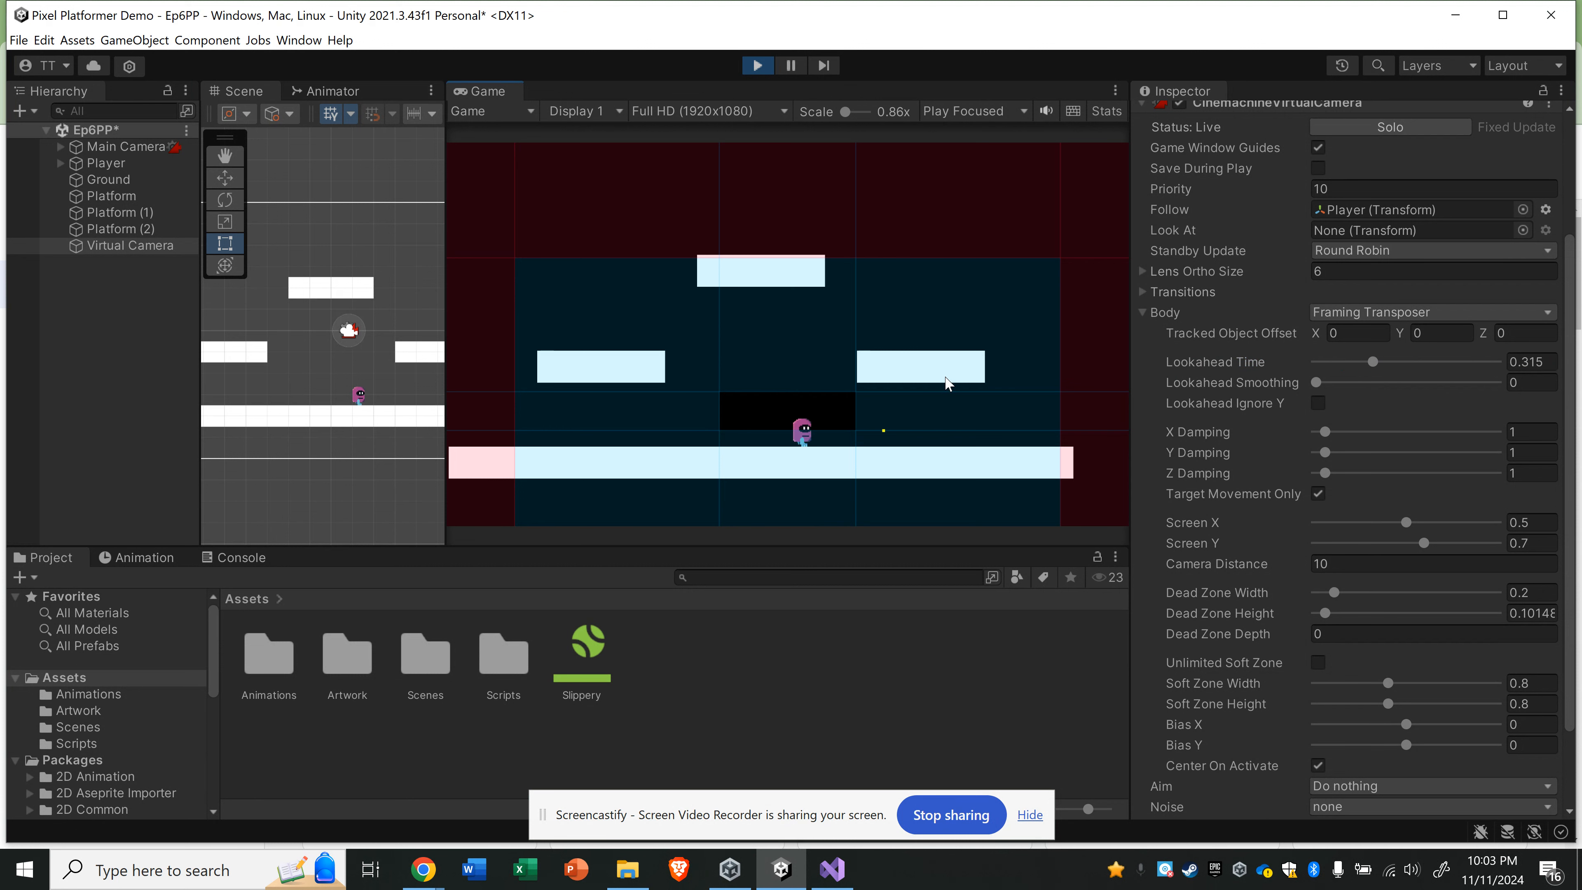
key(a)
key(d)
key(a)
key(d)
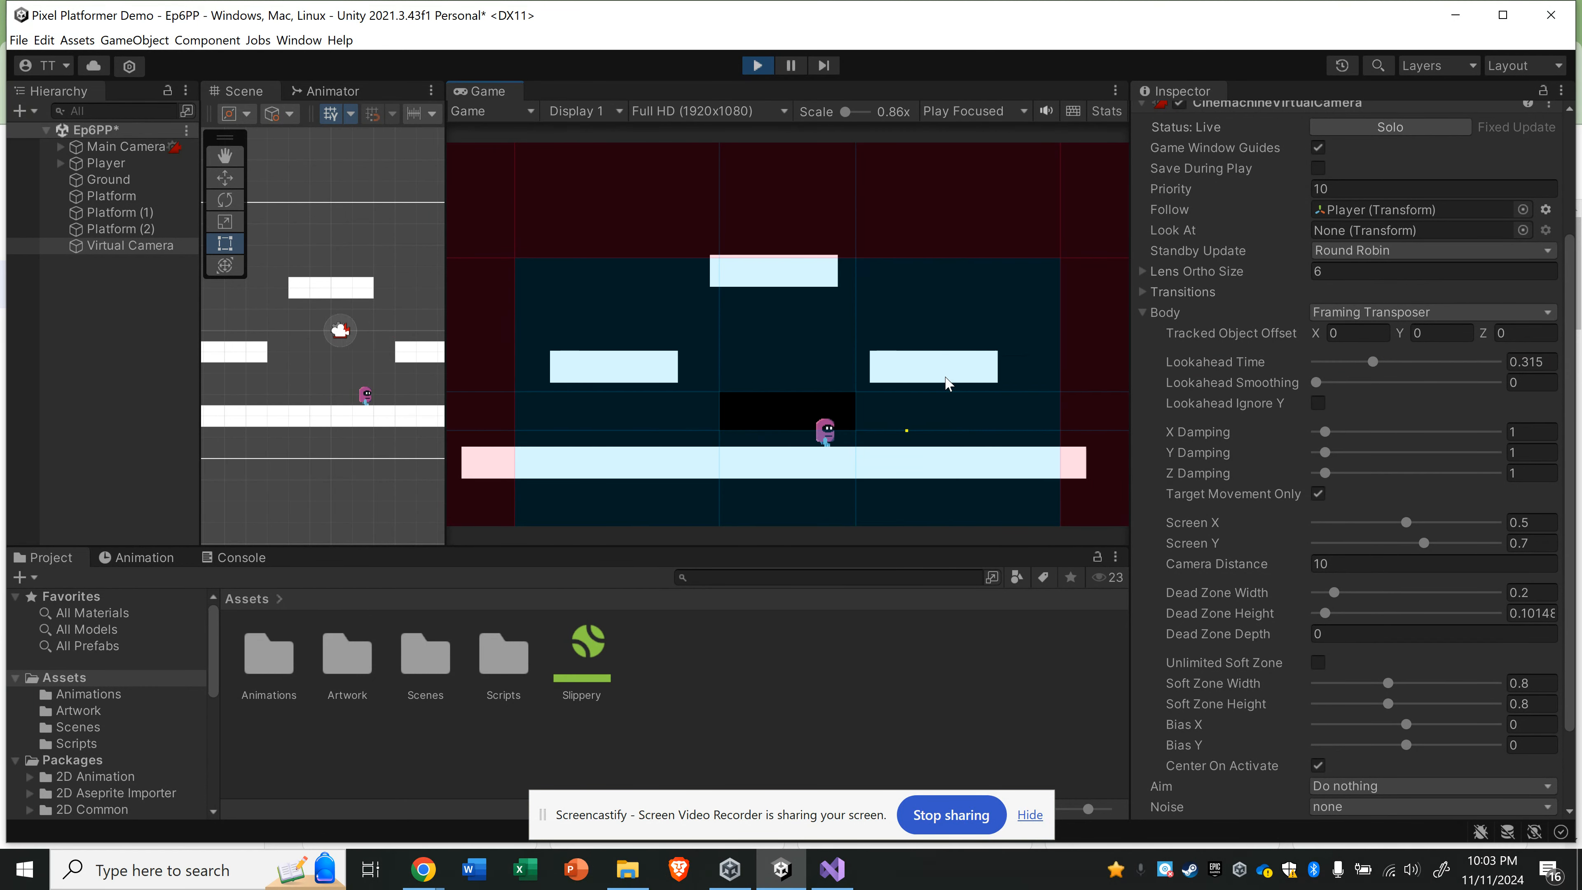
click(1537, 362)
text(0.3)
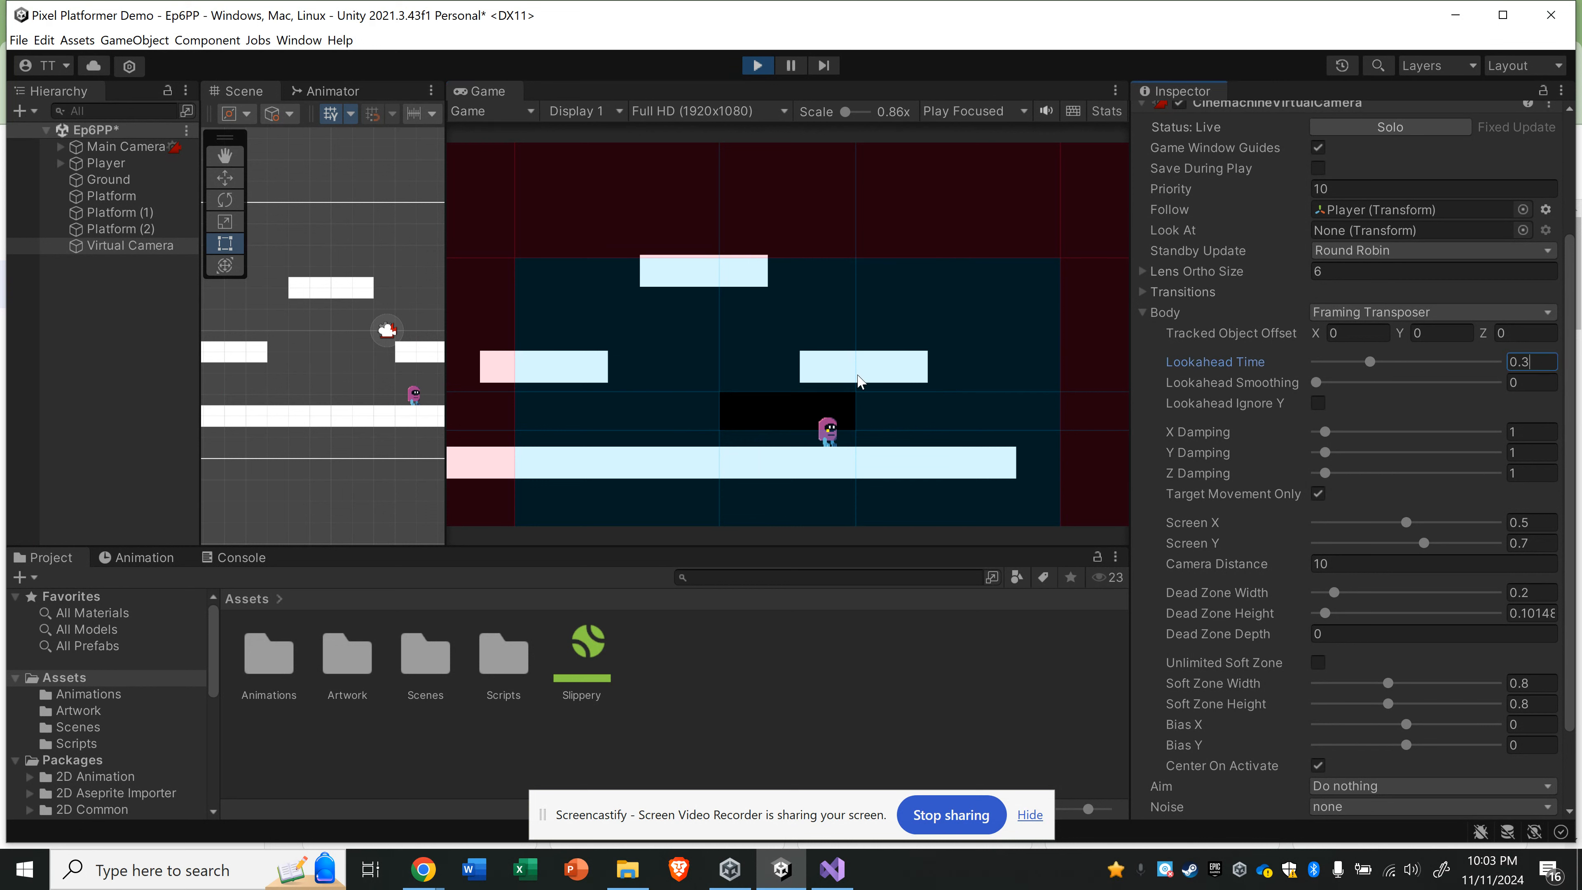
Step: Raise Lookahead Smoothing to 5 and move the player both ways to check the camera's response
drag(1317, 383, 1327, 385)
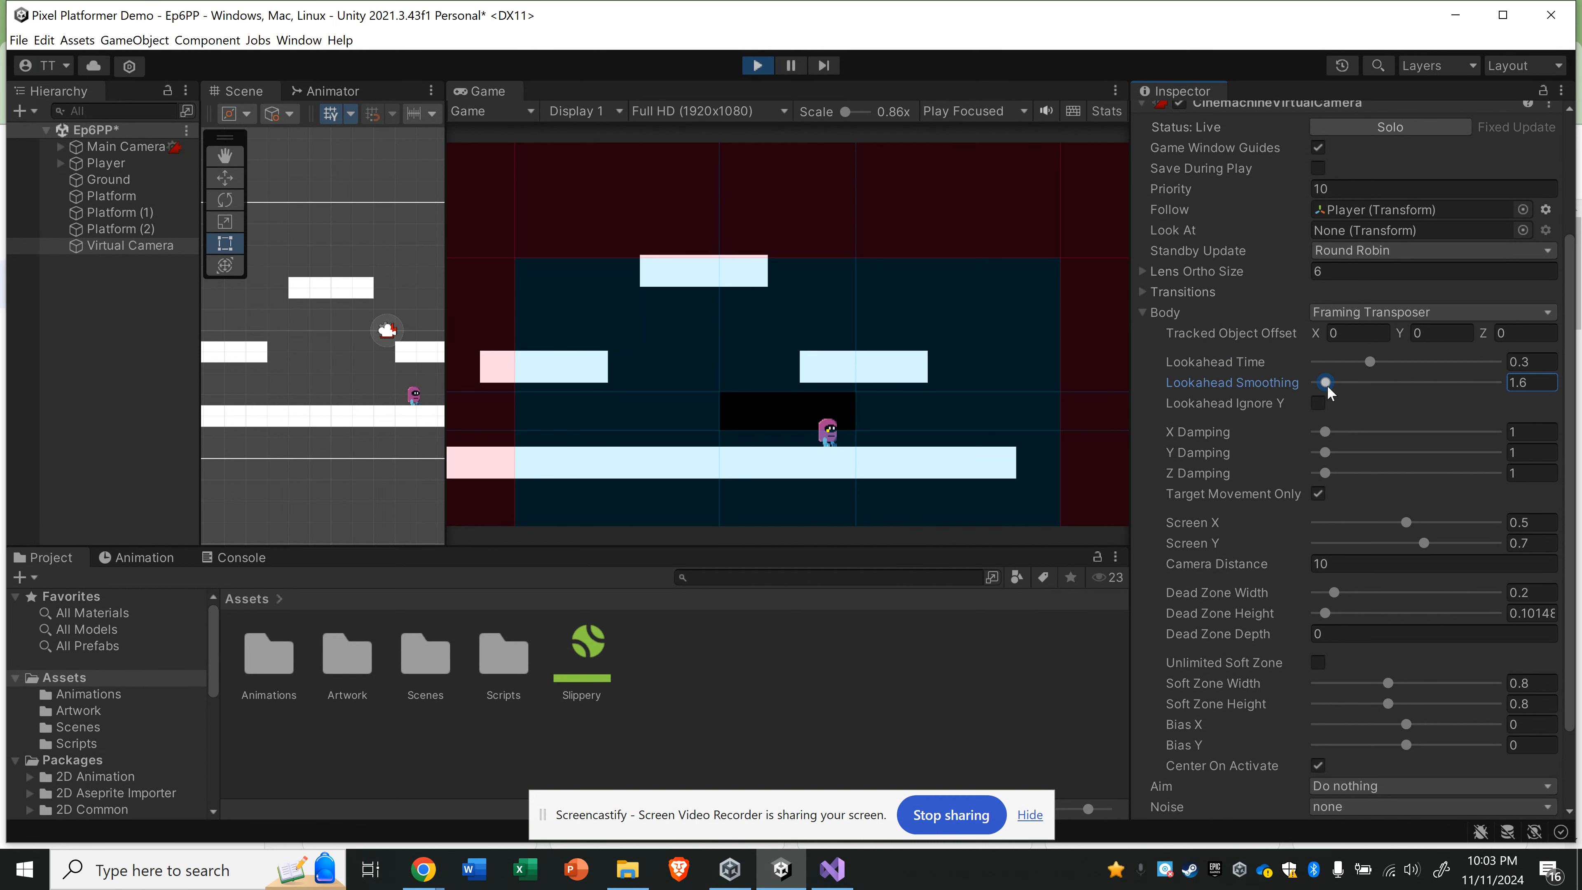
drag(1332, 382, 1349, 386)
click(804, 353)
key(a)
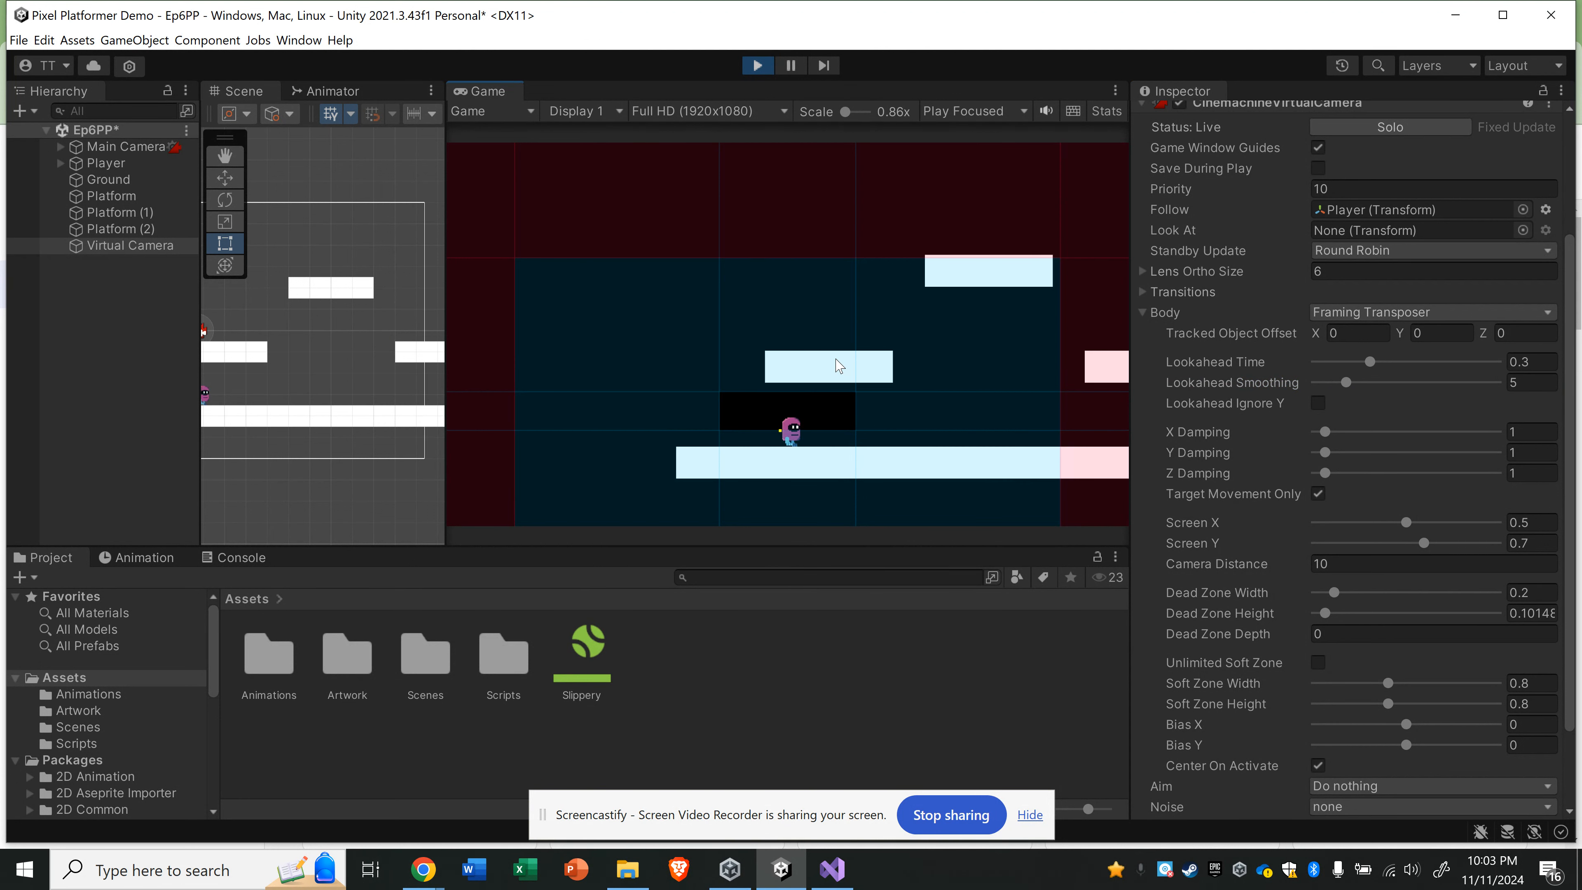
key(a)
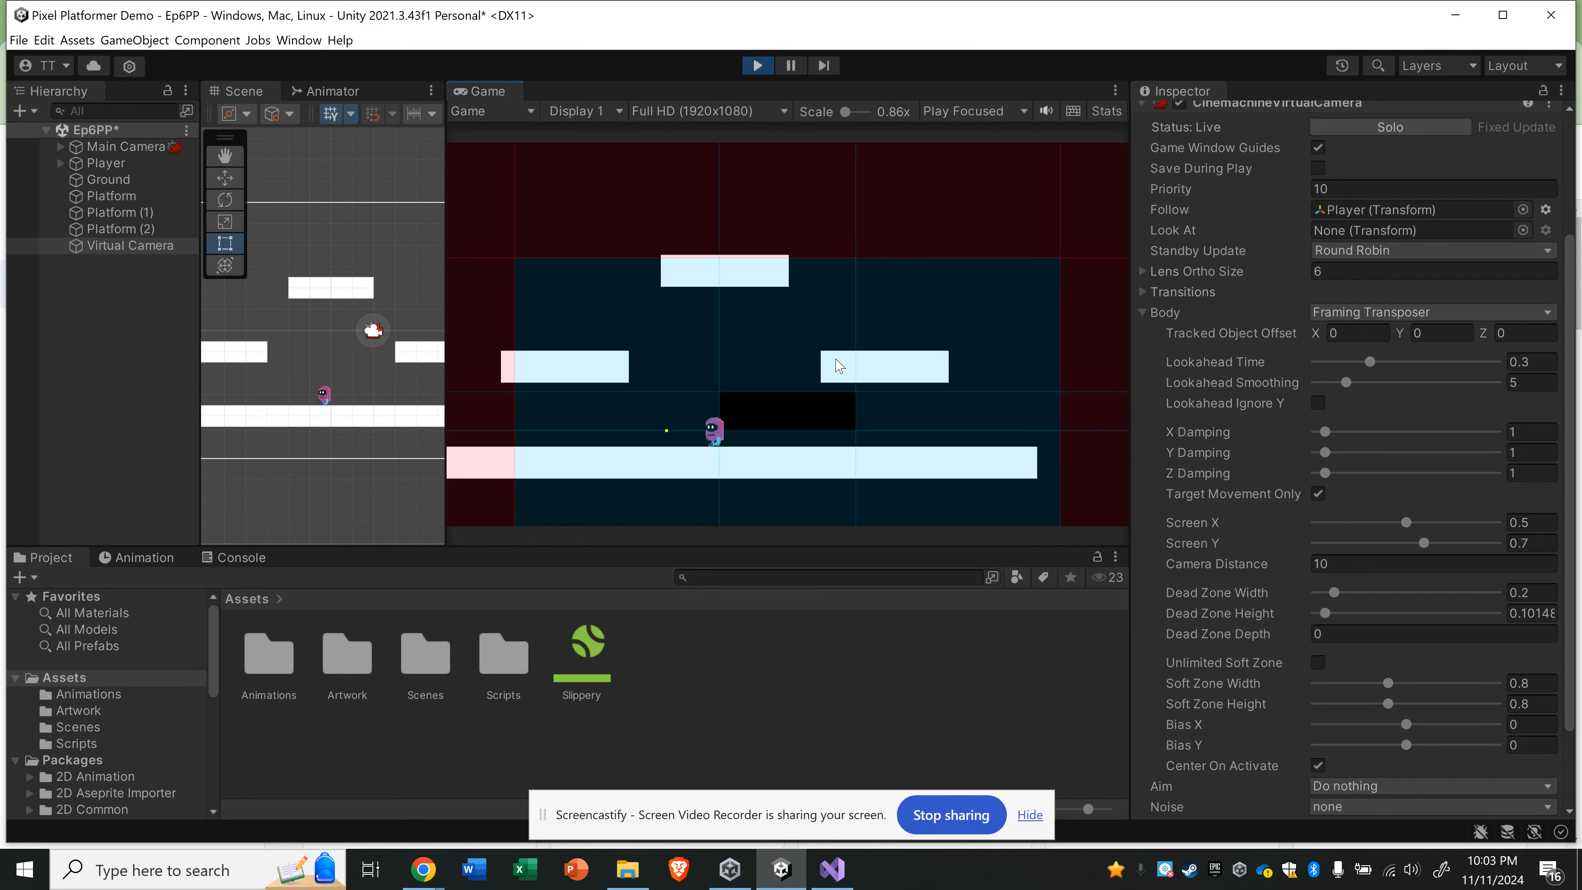
key(d)
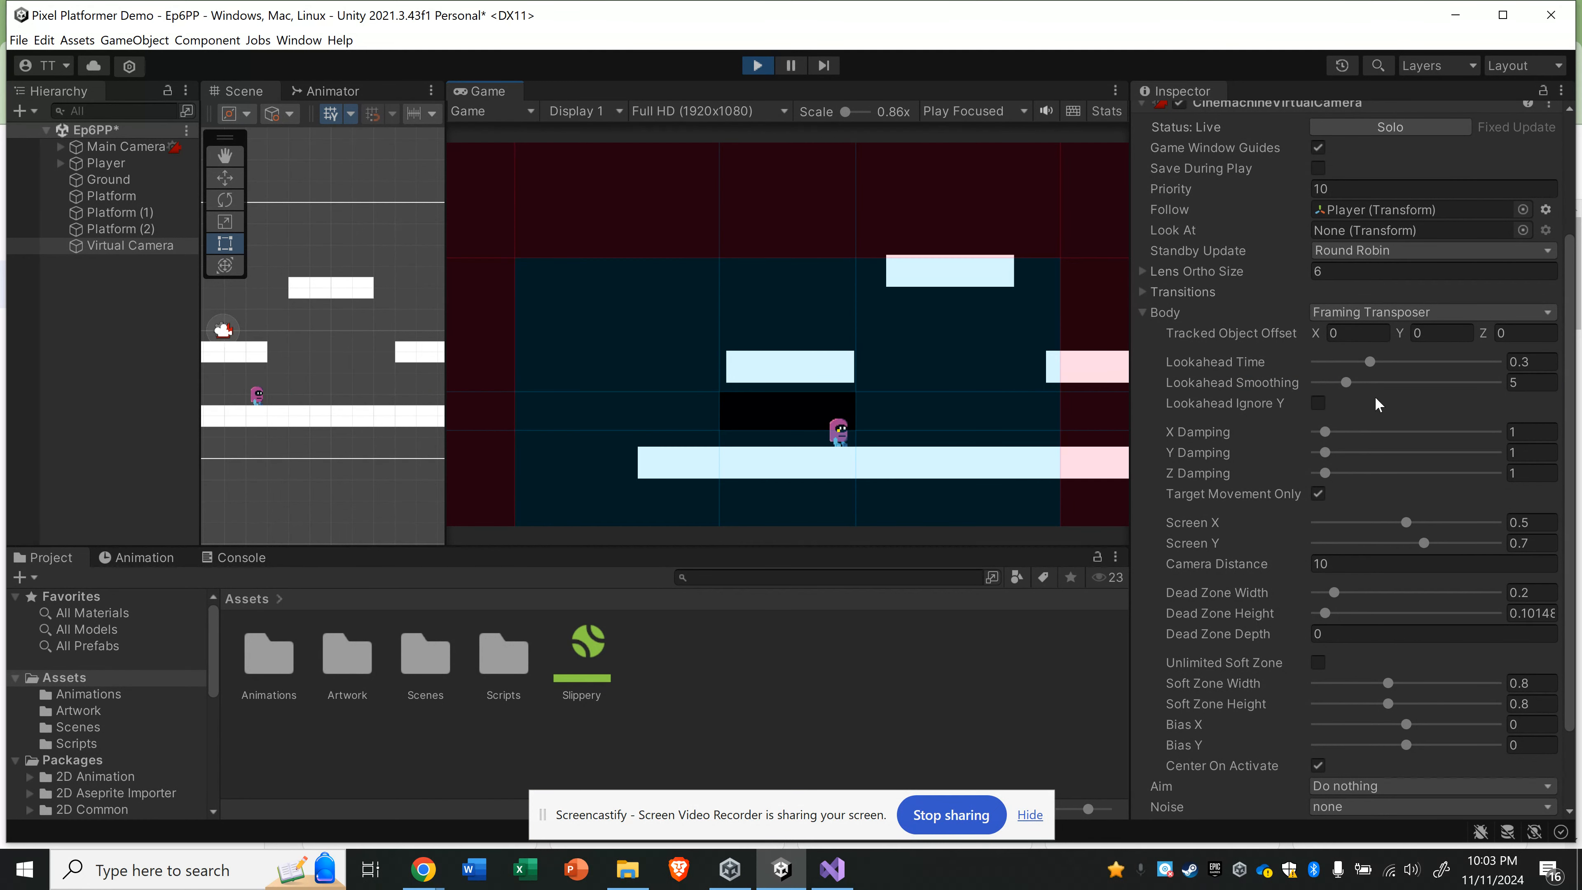
Step: Reduce Lookahead Smoothing to 3 and move the player both ways to compare the camera motion
drag(1352, 381, 1336, 381)
click(1524, 380)
text(3)
click(896, 364)
key(a)
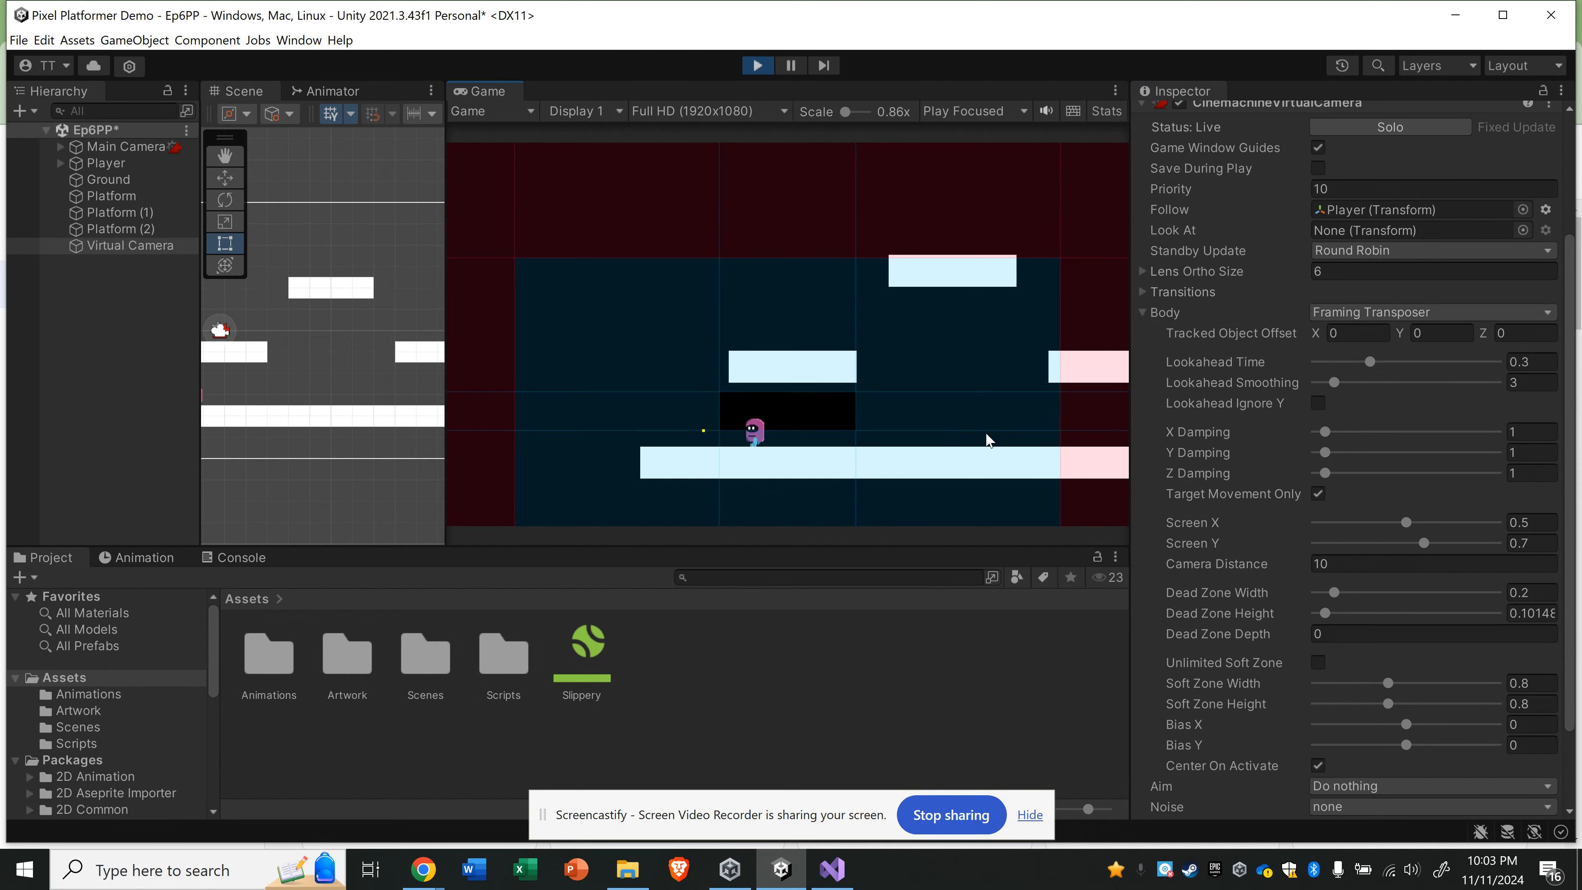
key(d)
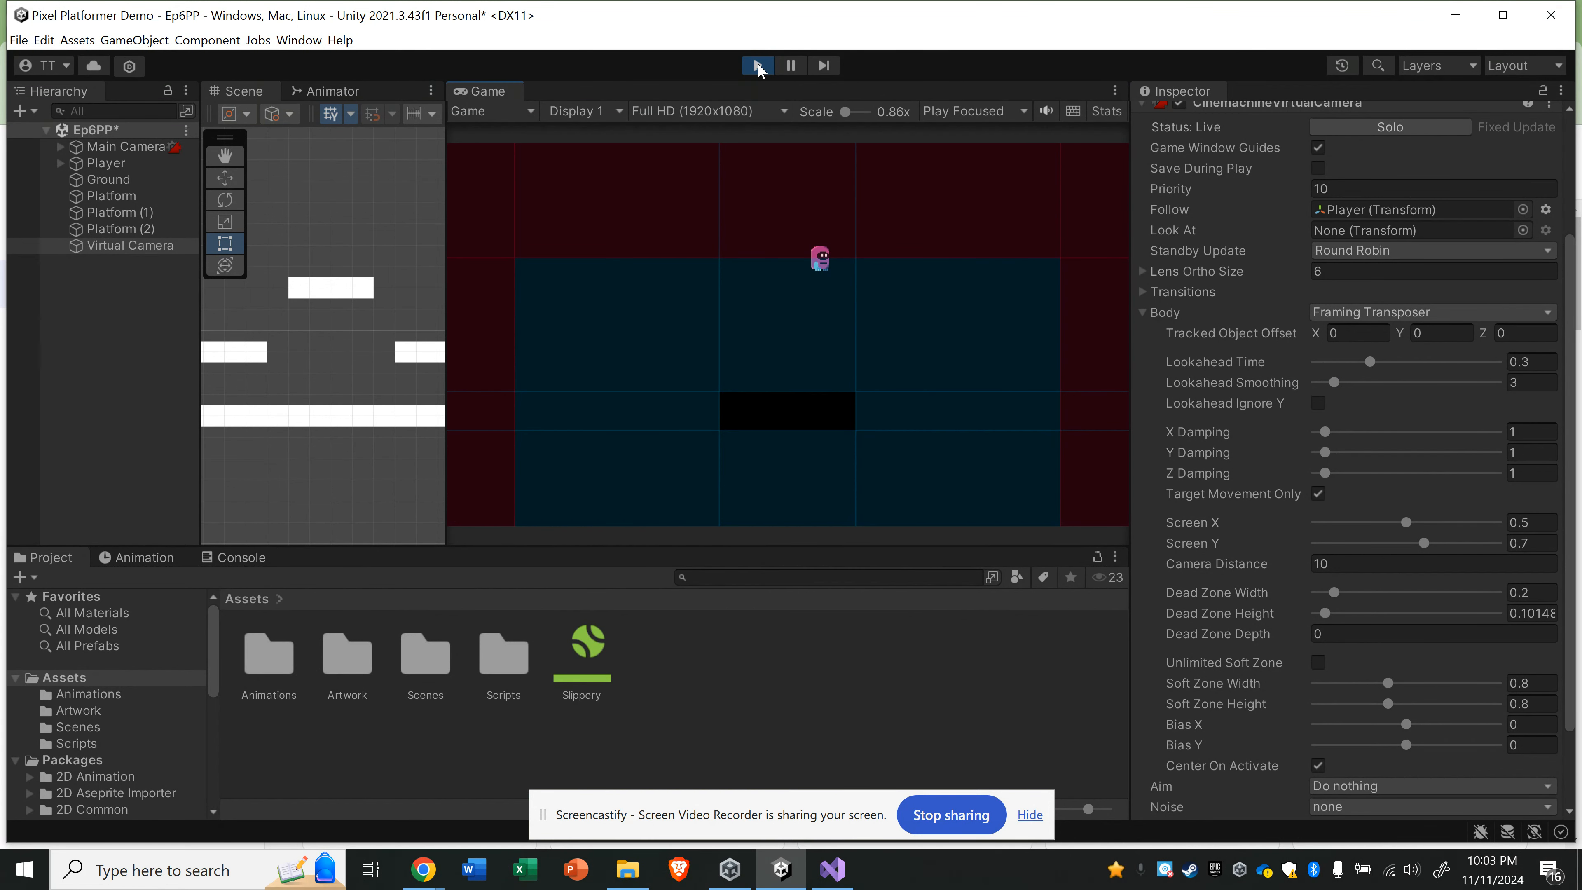
Step: Stop the game and set the Virtual Camera's Lookahead Time to 0.3 and Lookahead Smoothing to 3 in edit mode
click(757, 66)
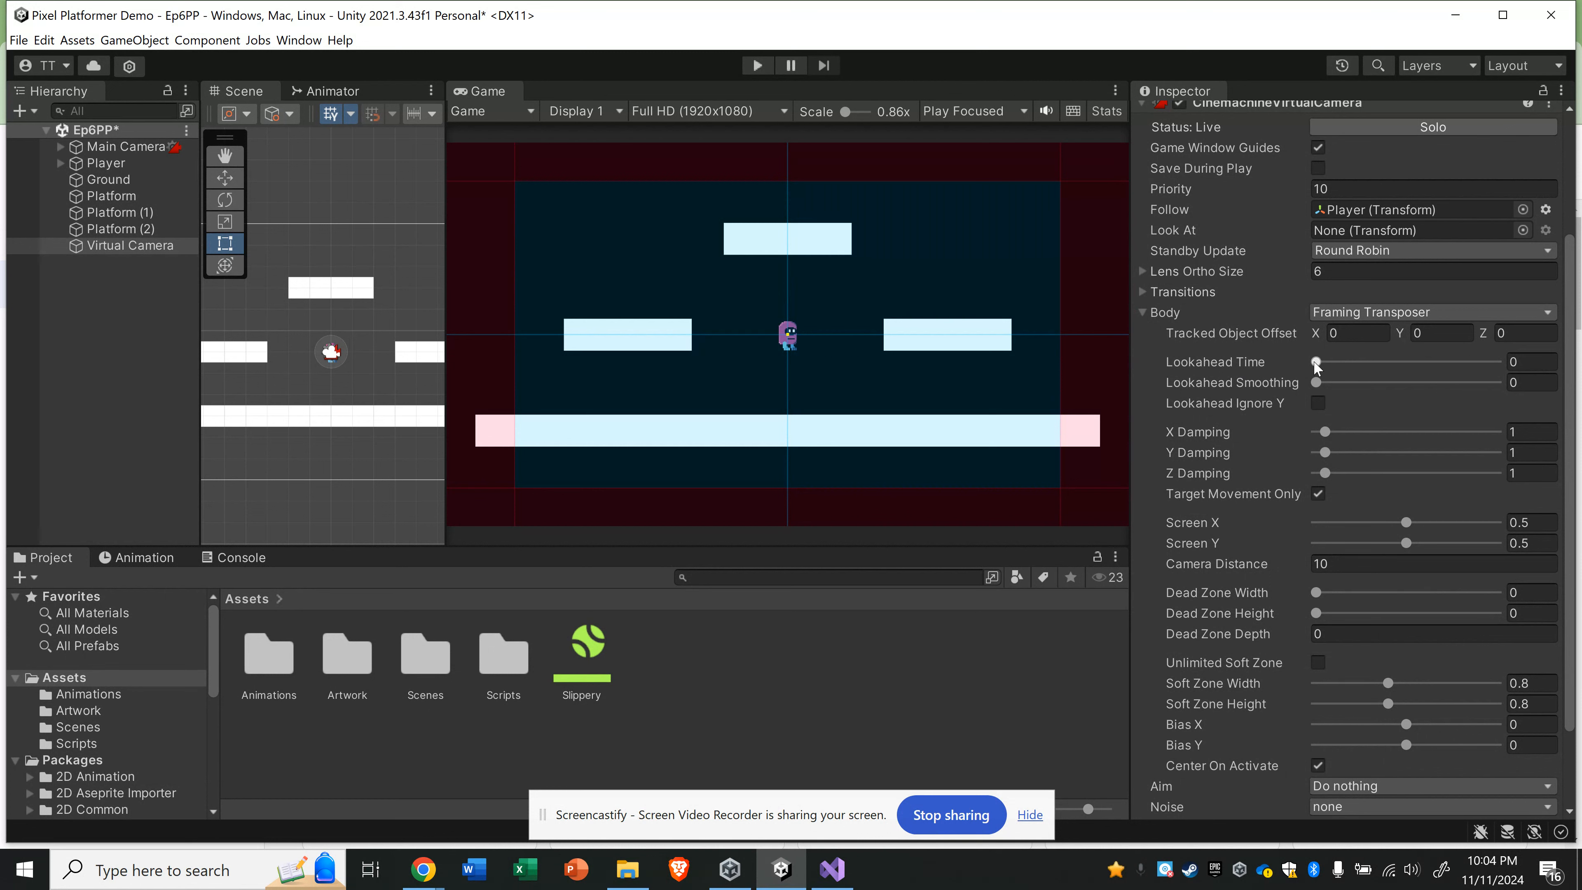
mouse_move(1309, 371)
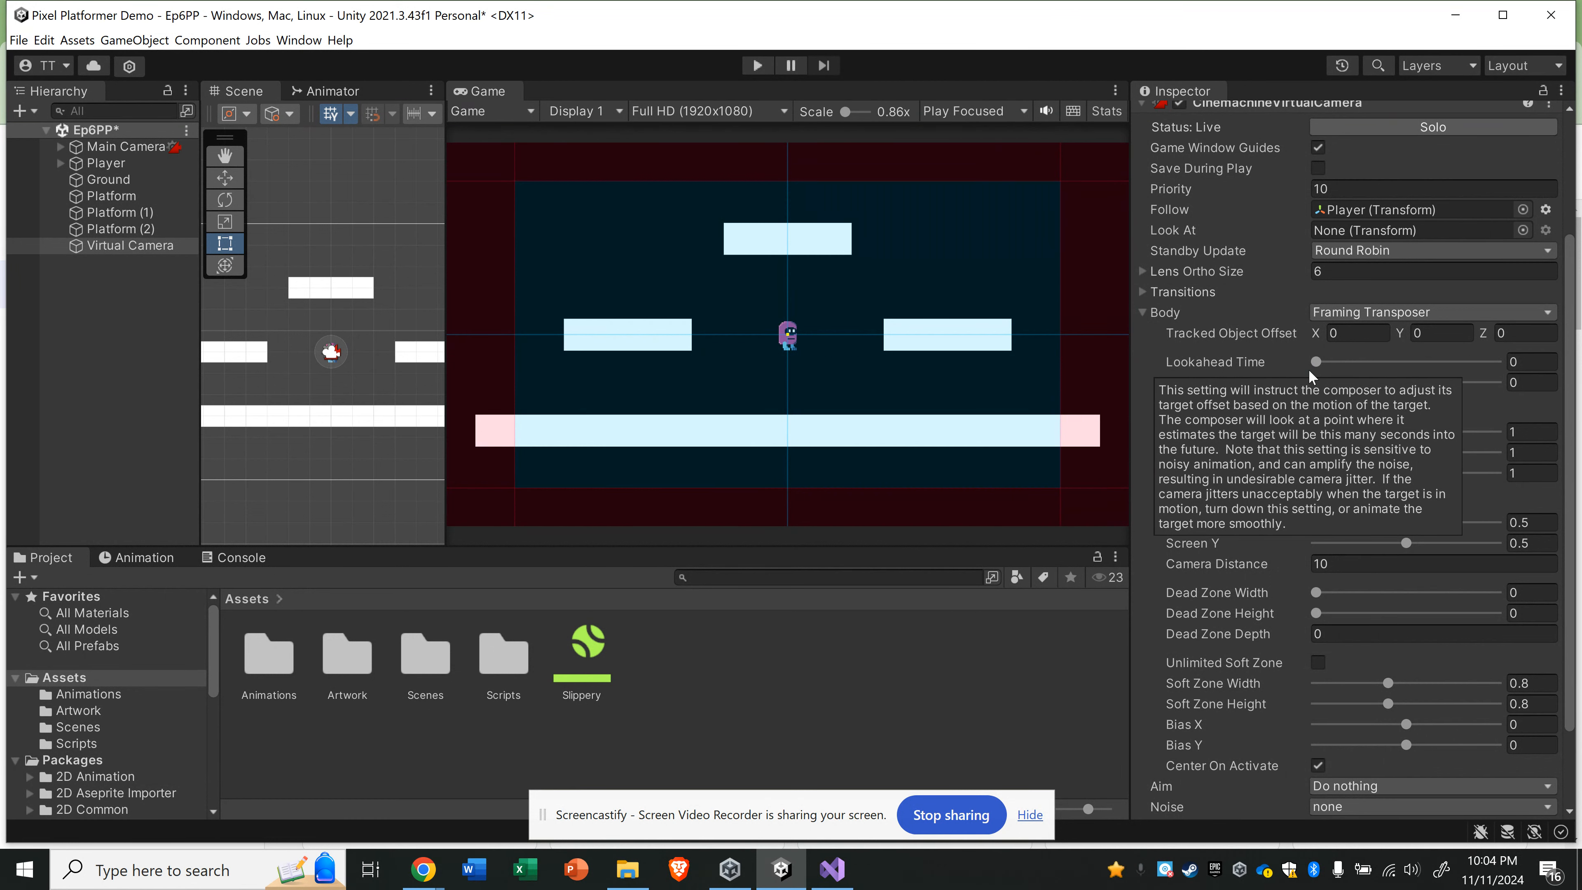
click(1529, 362)
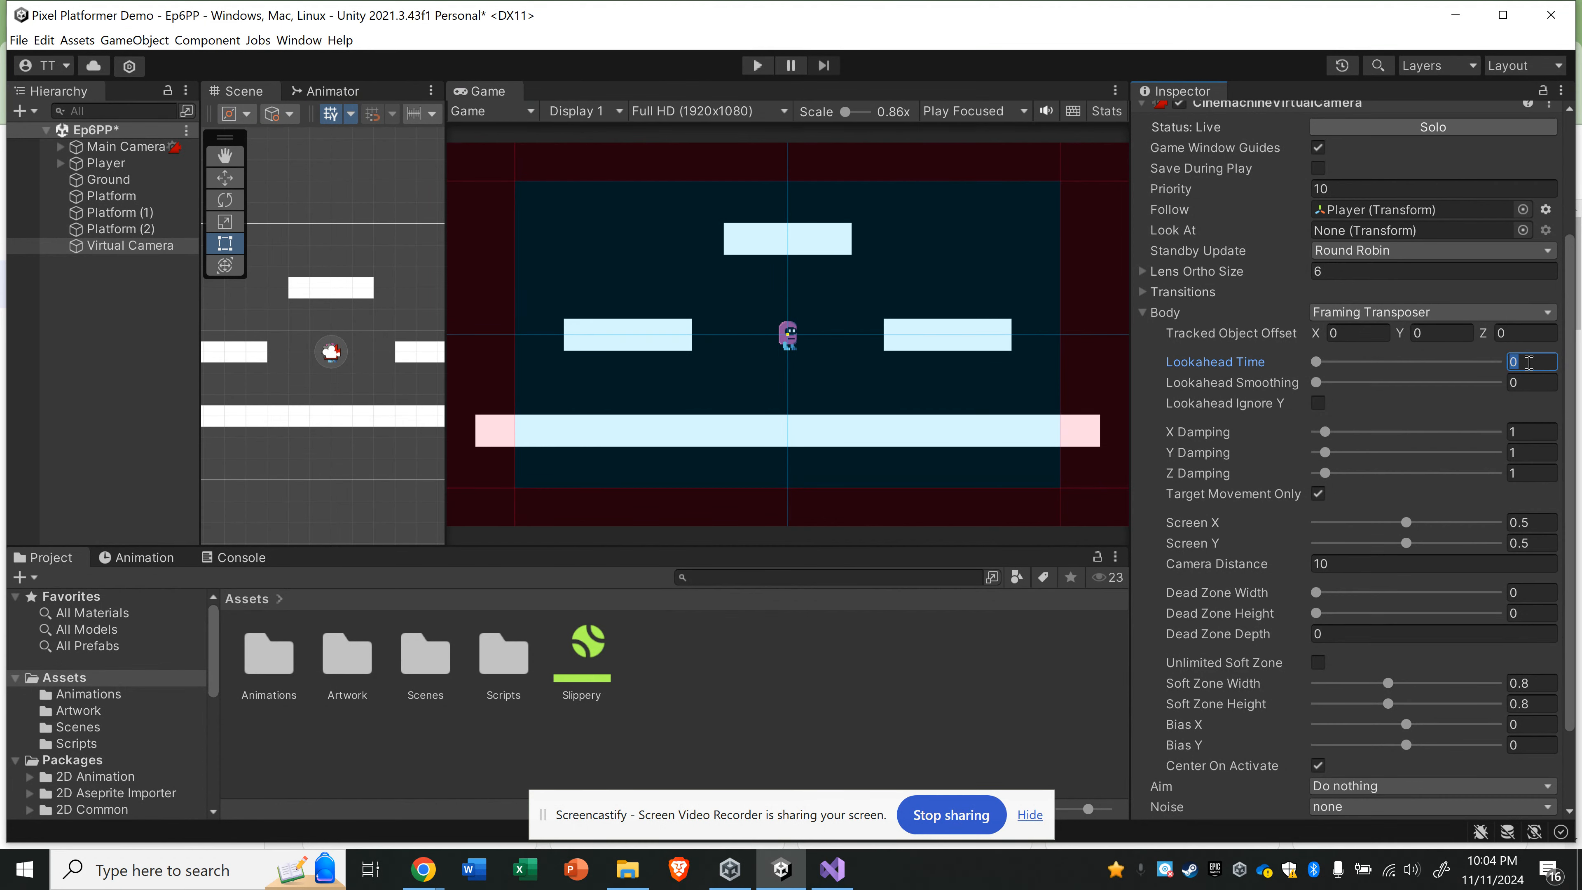
text(.3)
click(1535, 382)
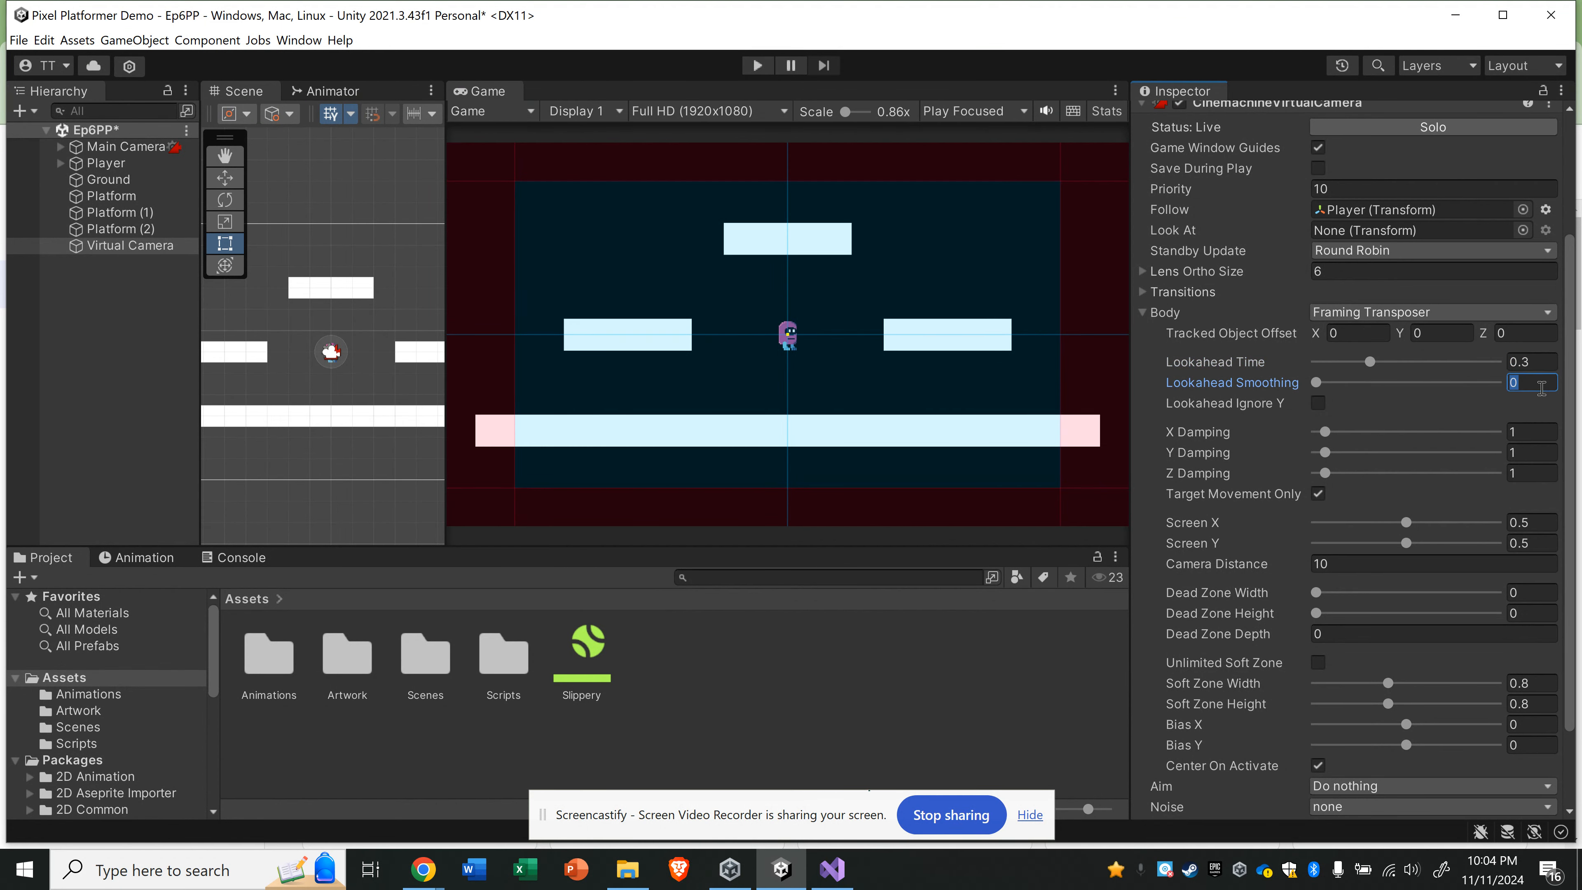
text(3)
Step: Set the Virtual Camera's Screen Y to 0.7, Dead Zone Width to 0.2 and Dead Zone Height to 0.1
scroll(1338, 458, down, 3)
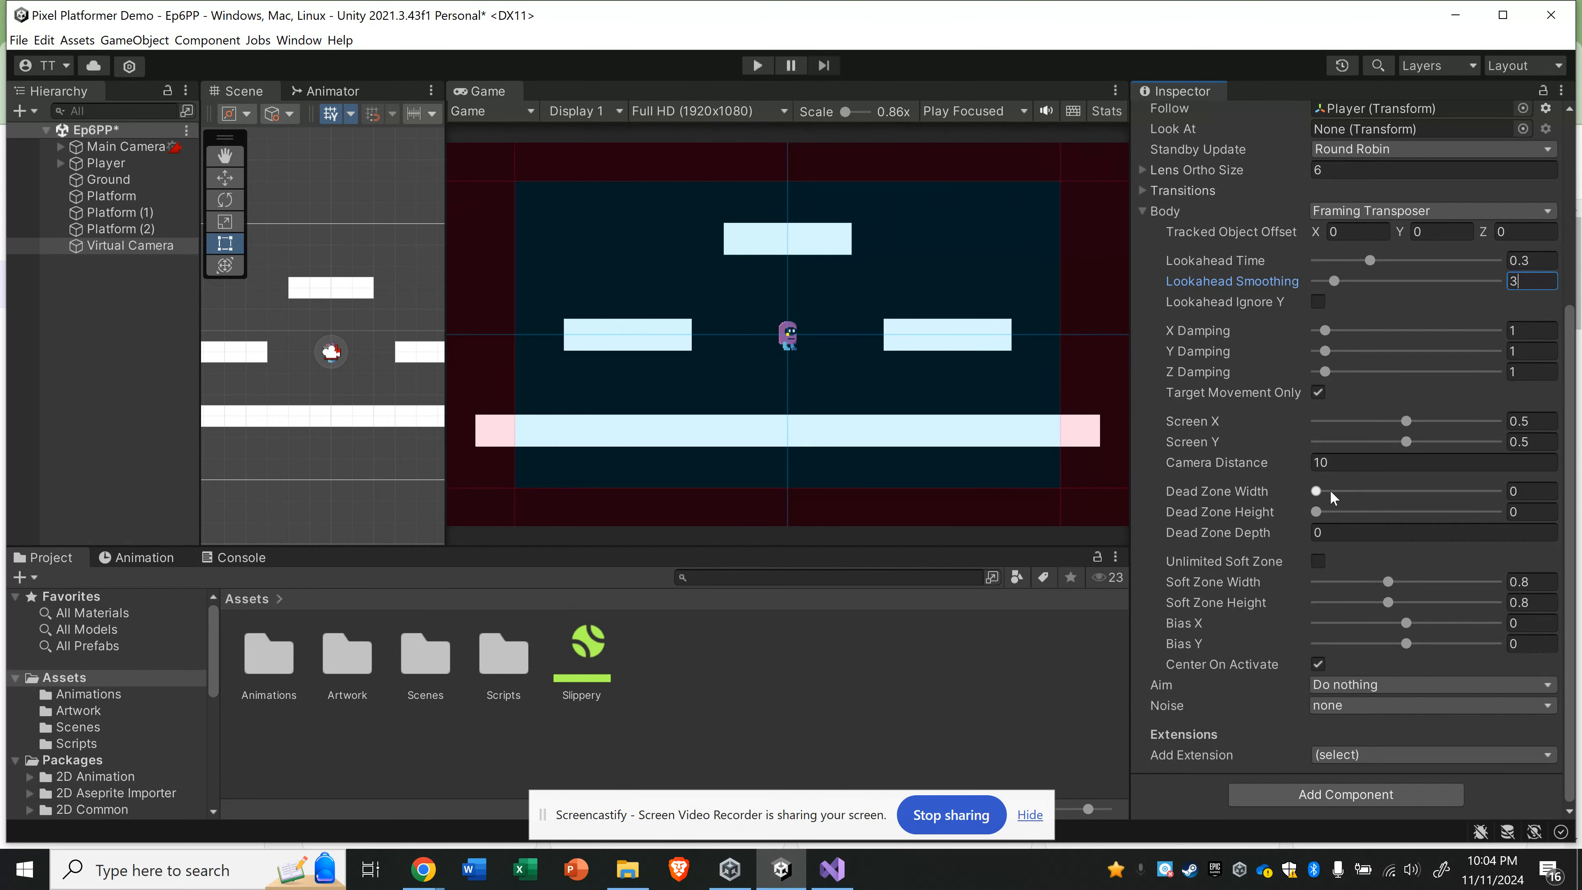
click(1528, 443)
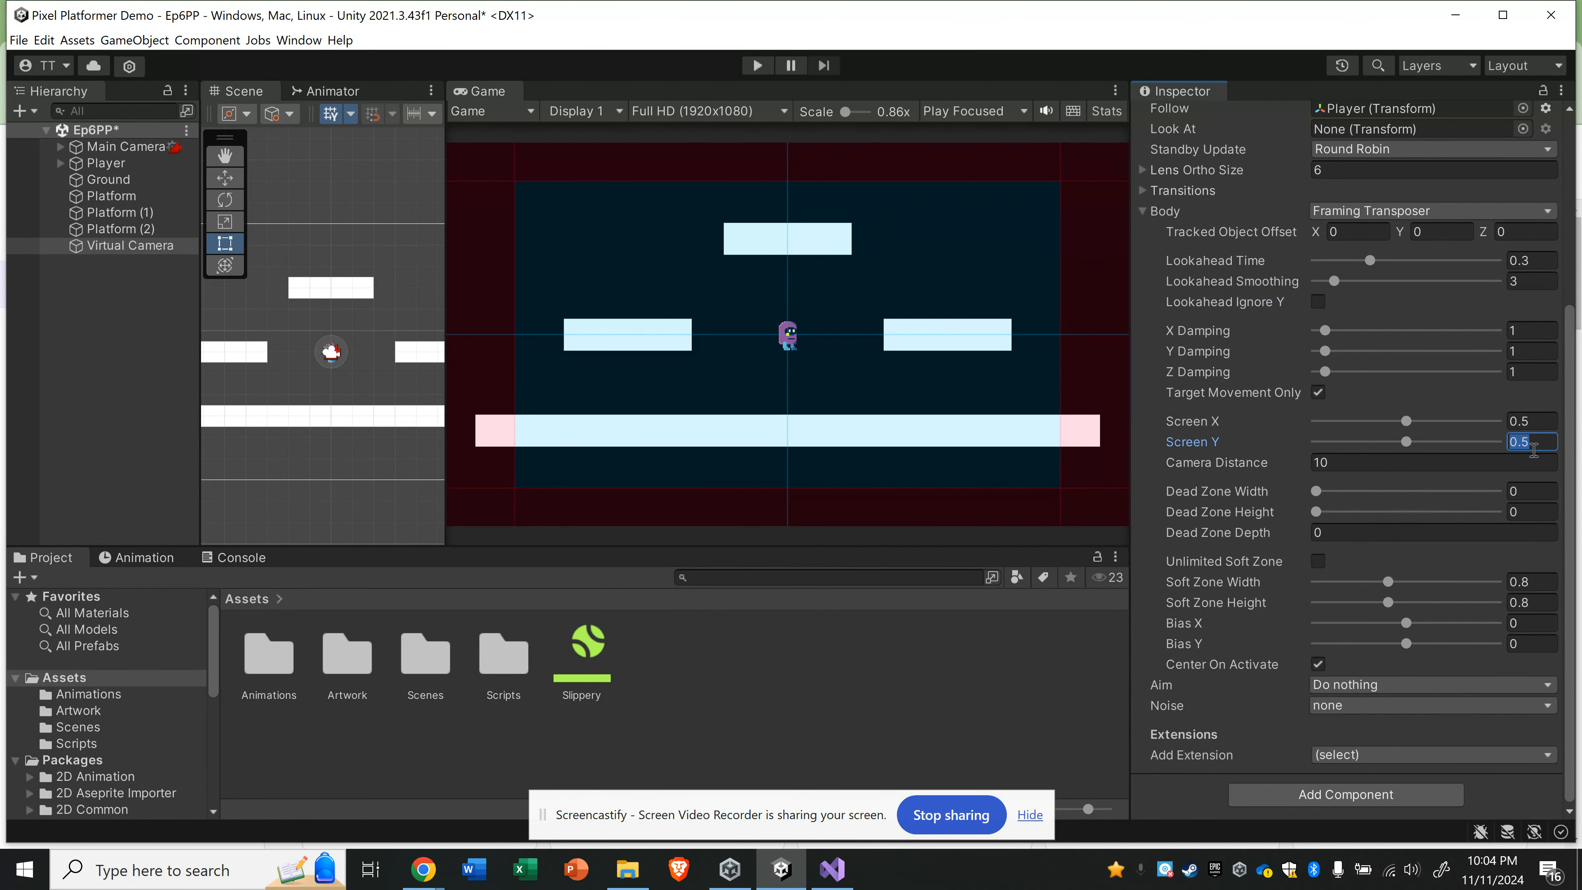
text(0.7)
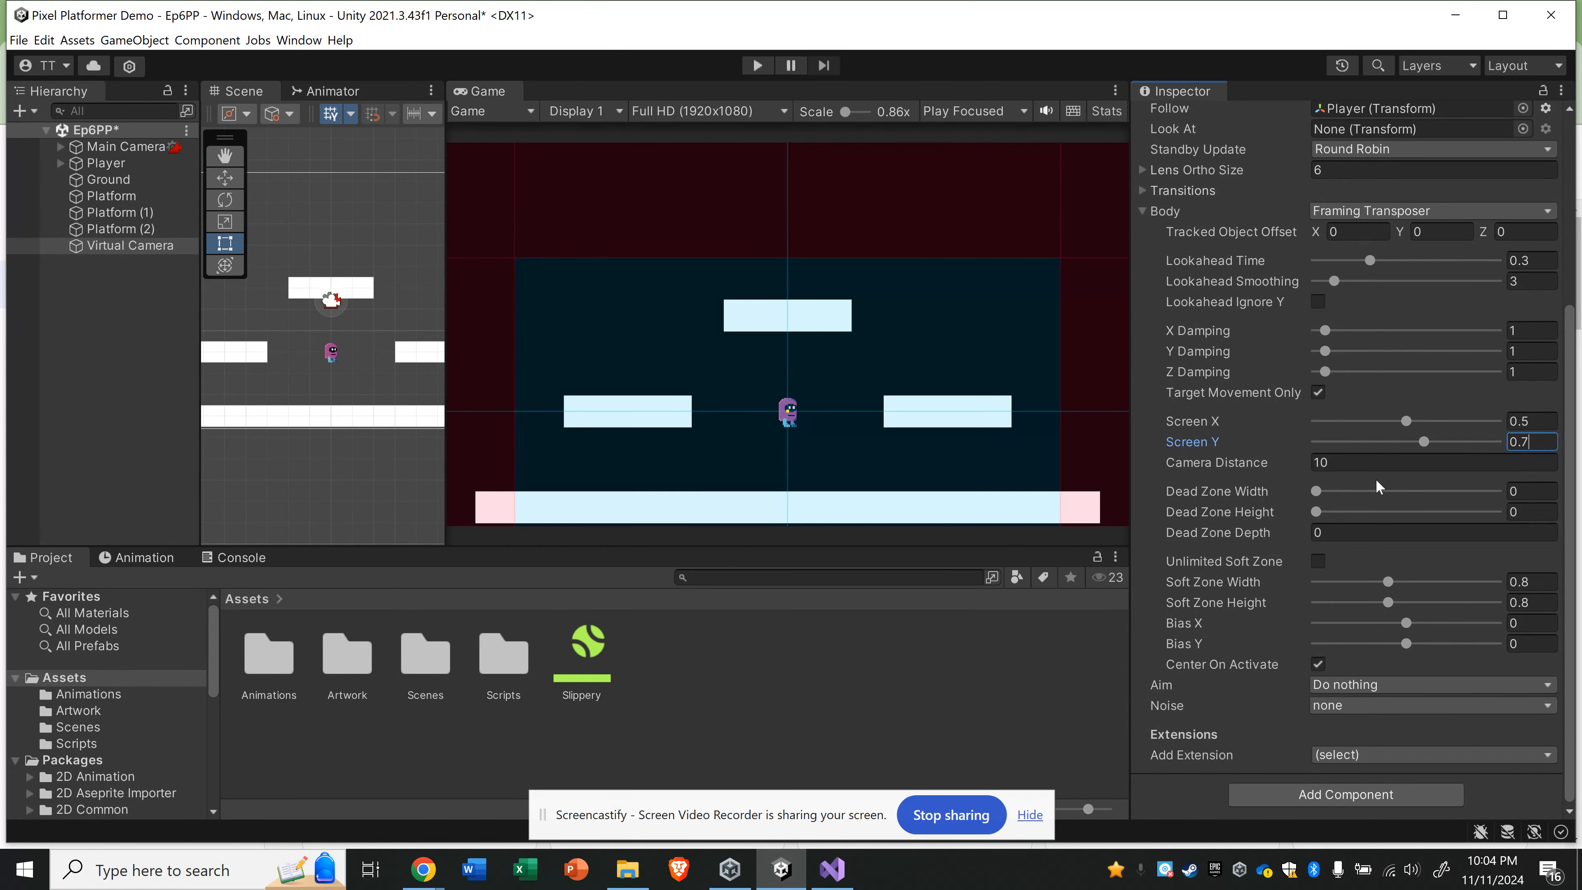
click(1534, 491)
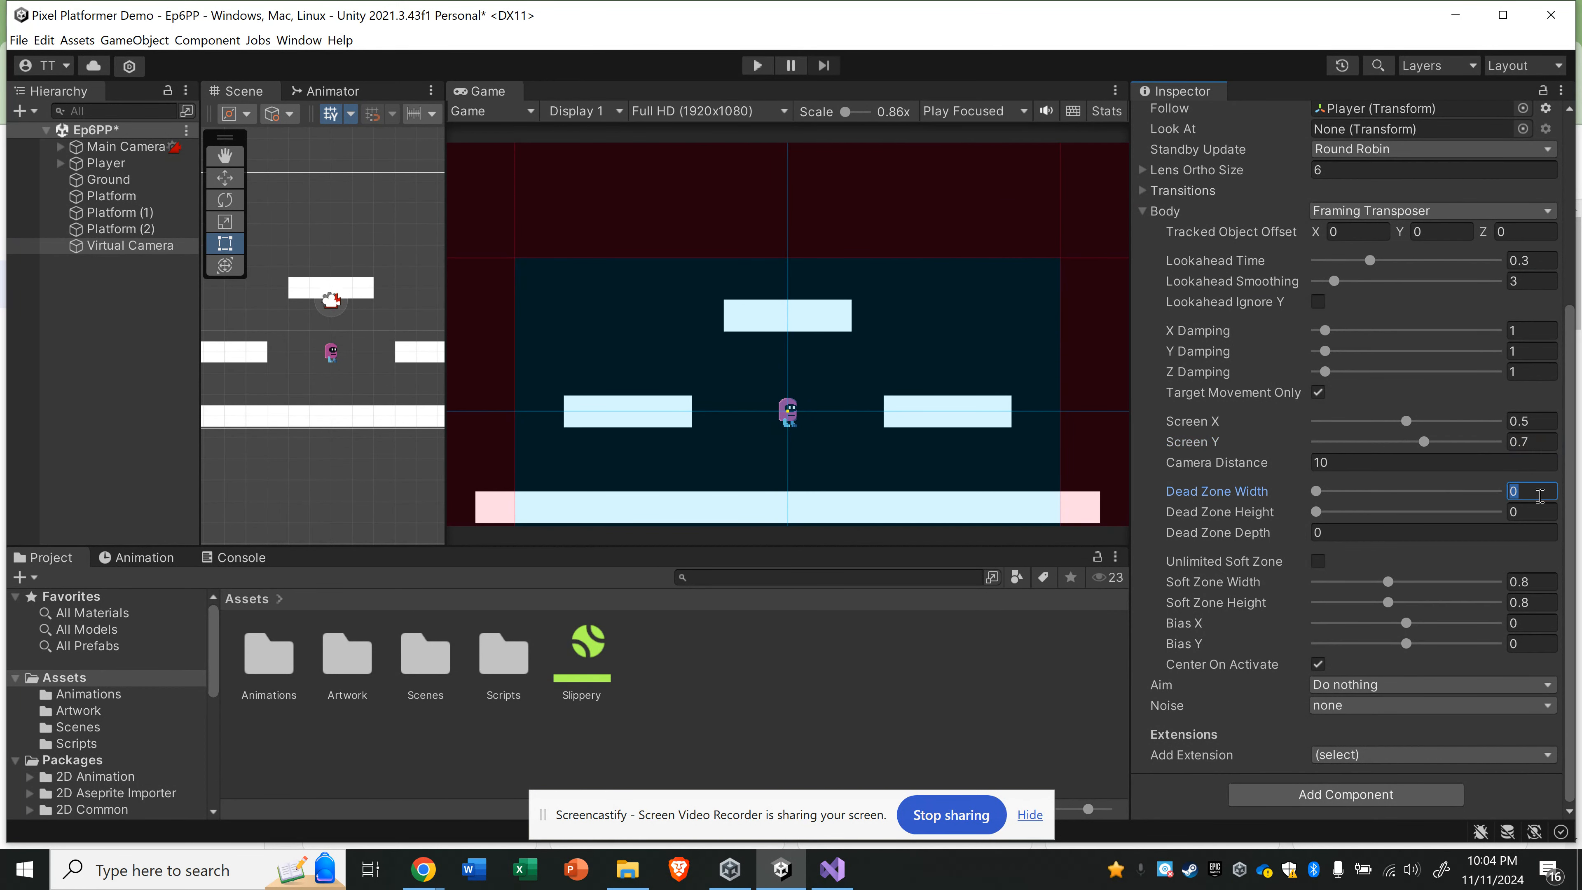
text(0.2)
click(1521, 512)
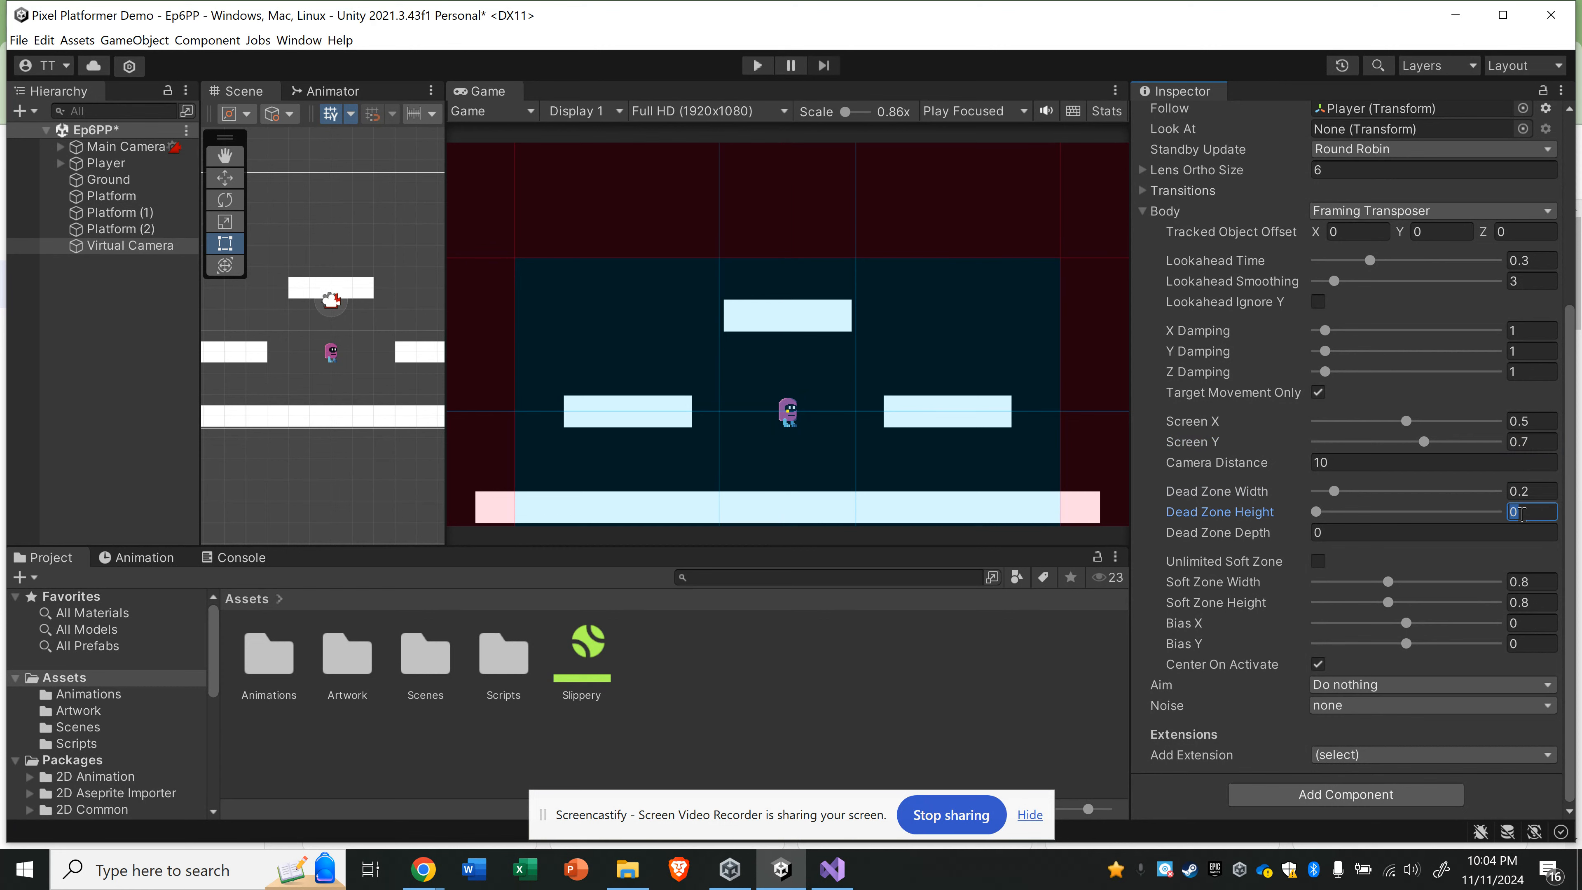
text(.1)
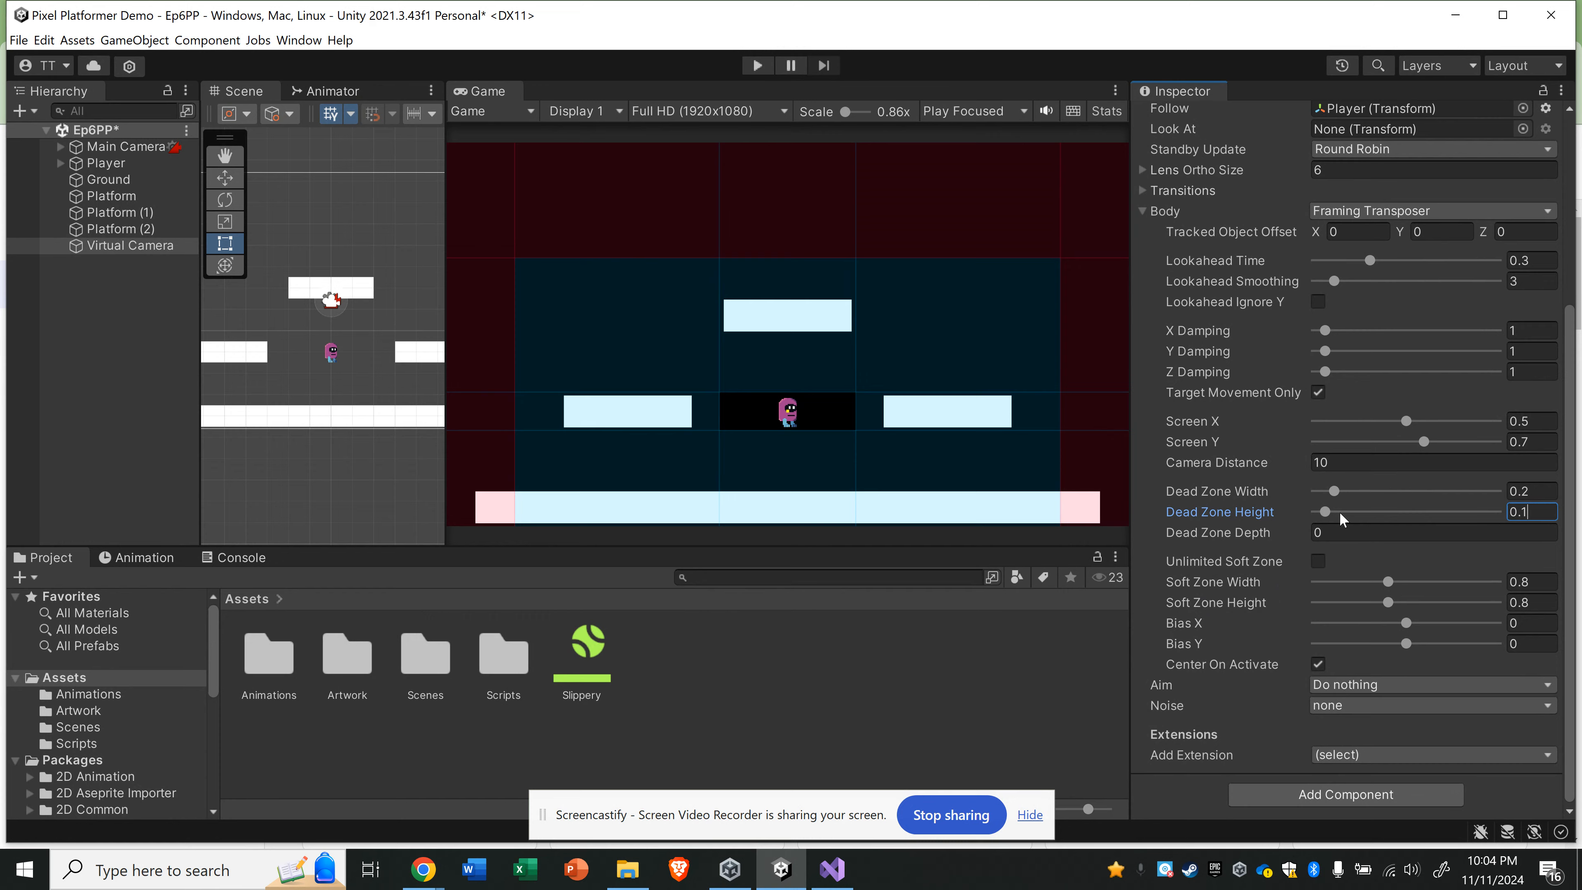
Step: Run the game and move and jump the player between platforms to test the camera with its edit-mode settings
scroll(1291, 379, up, 2)
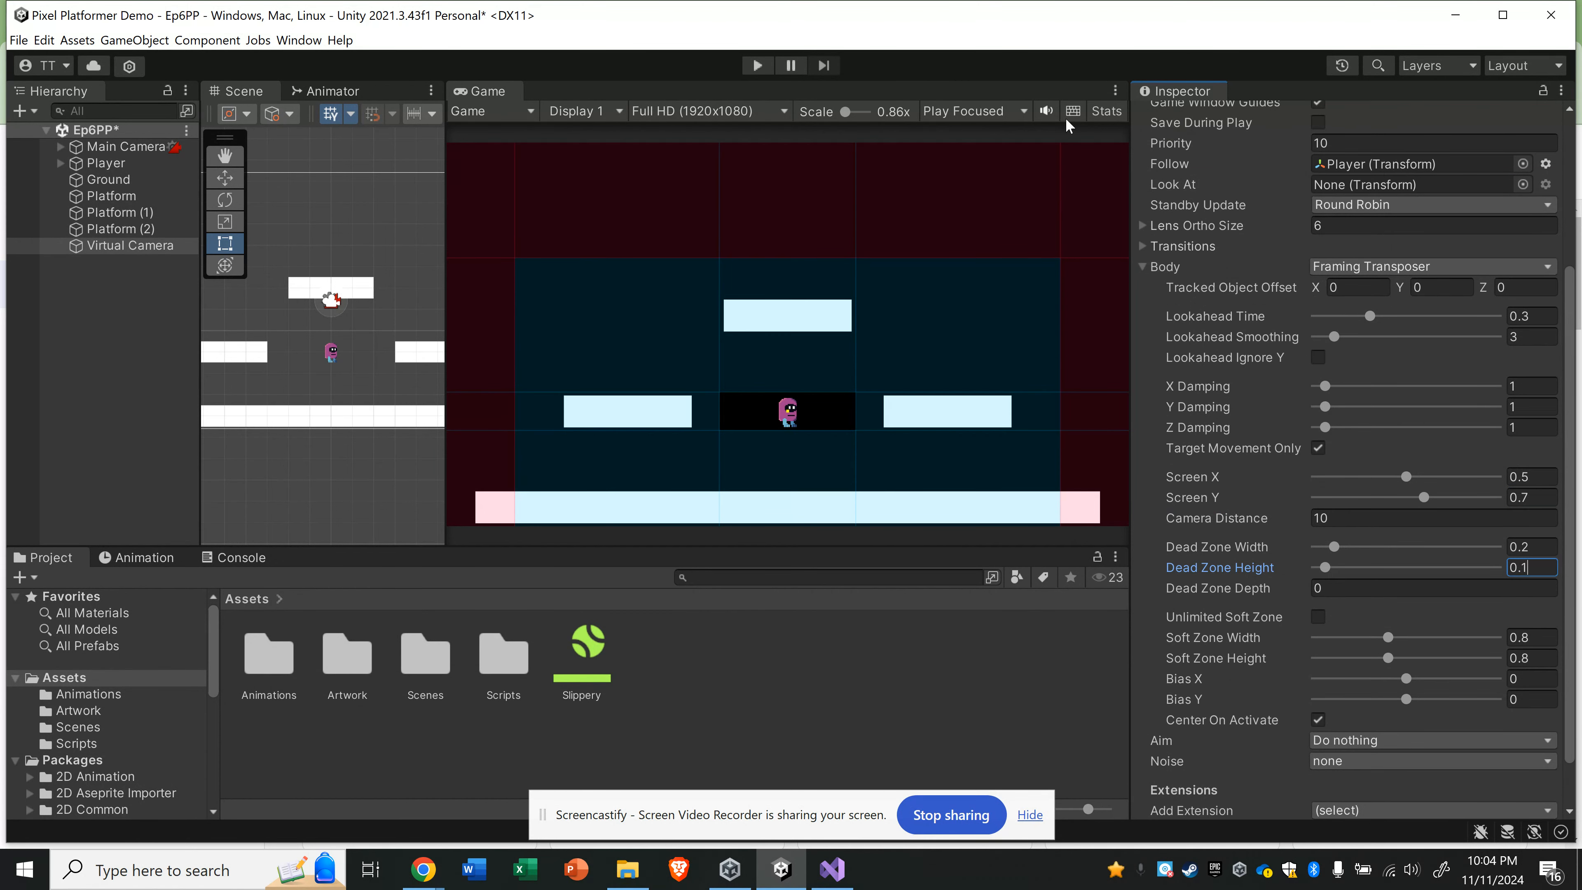
click(756, 66)
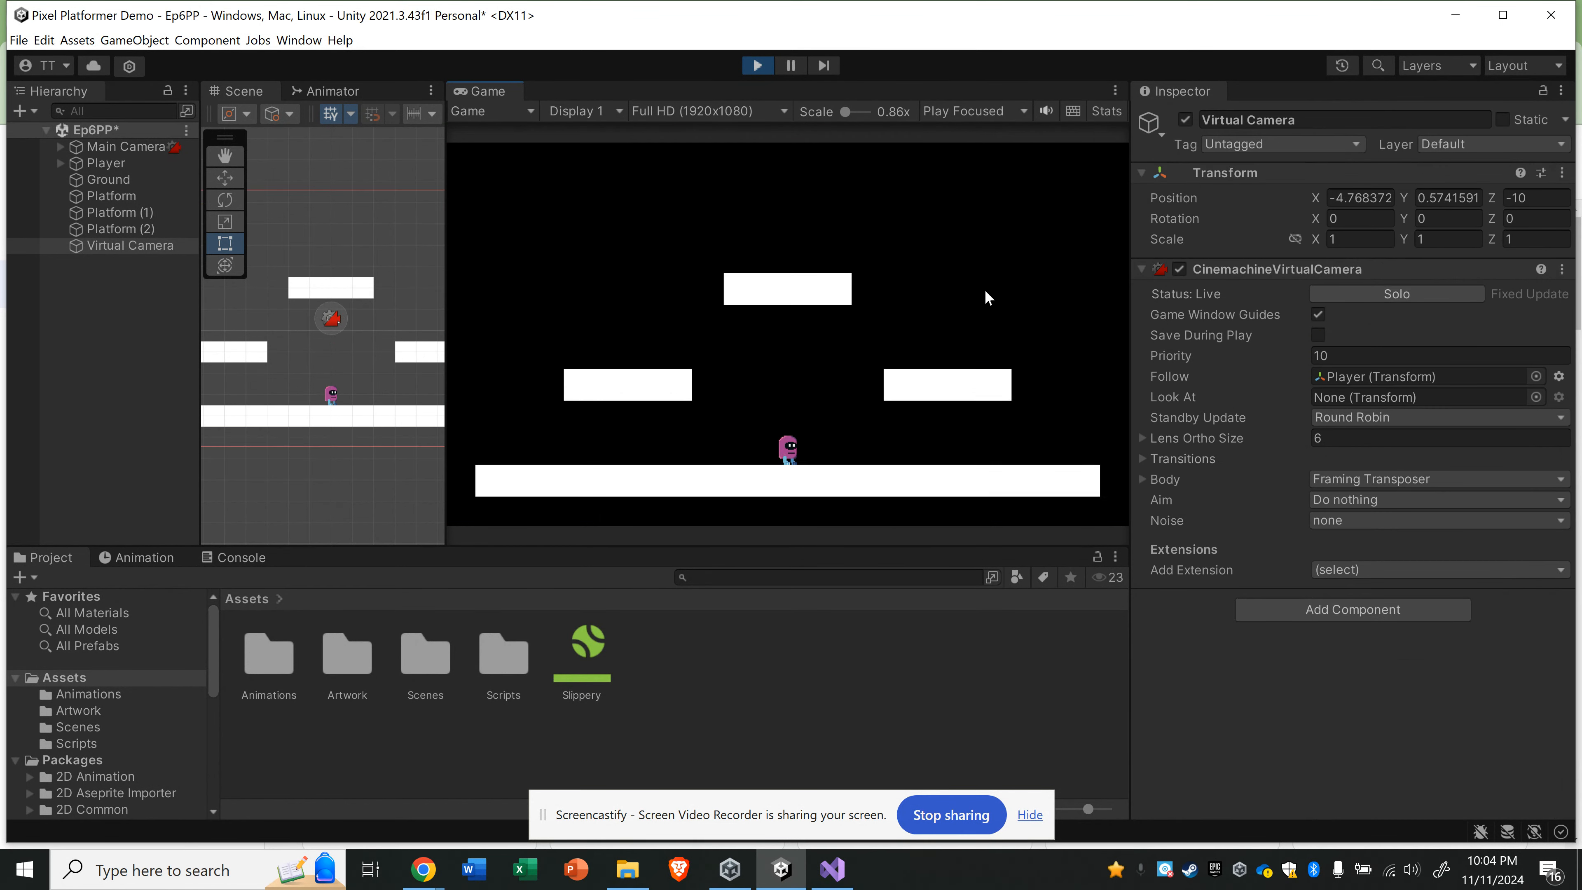
key(a)
key(space)
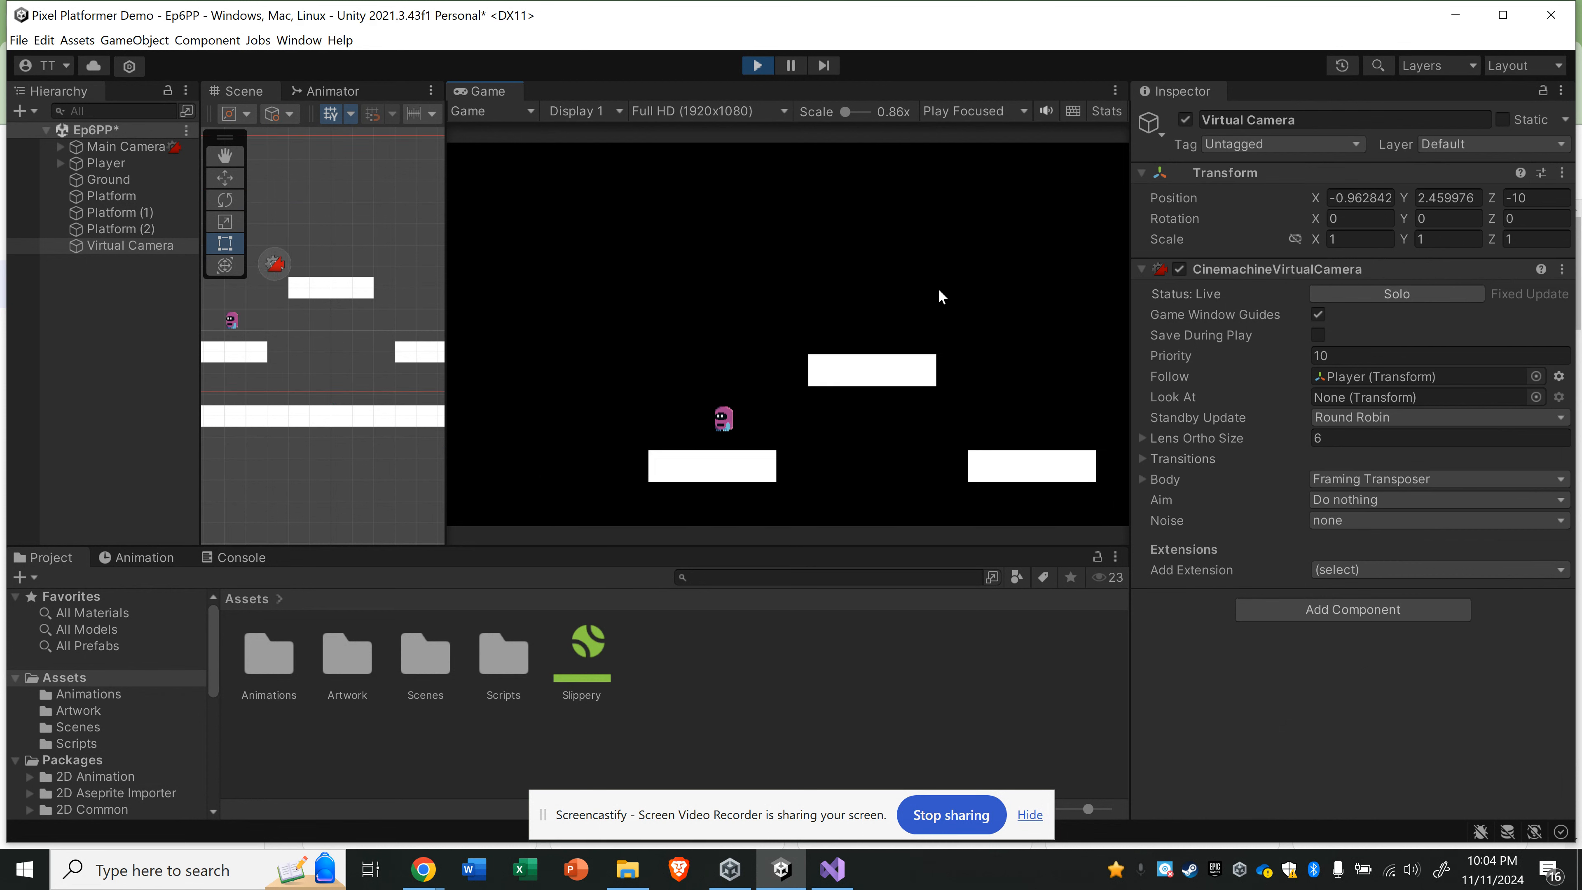
key(d)
key(space)
key(a)
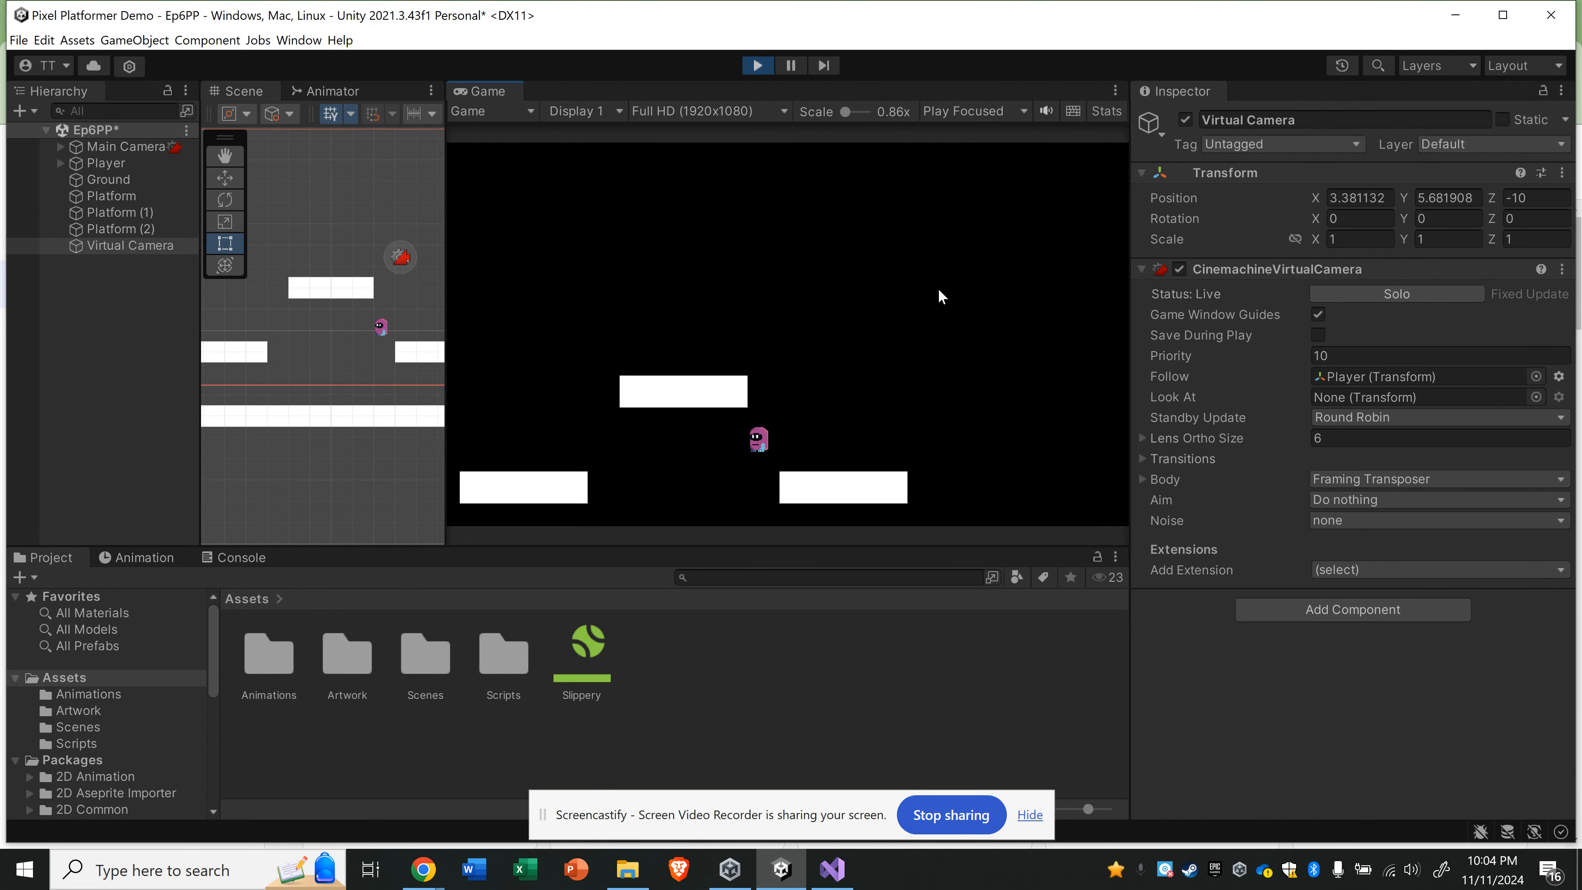
Step: Jump the player above the top platform and back down to the ground to check the camera without the framing guides
key(space)
key(d)
key(space)
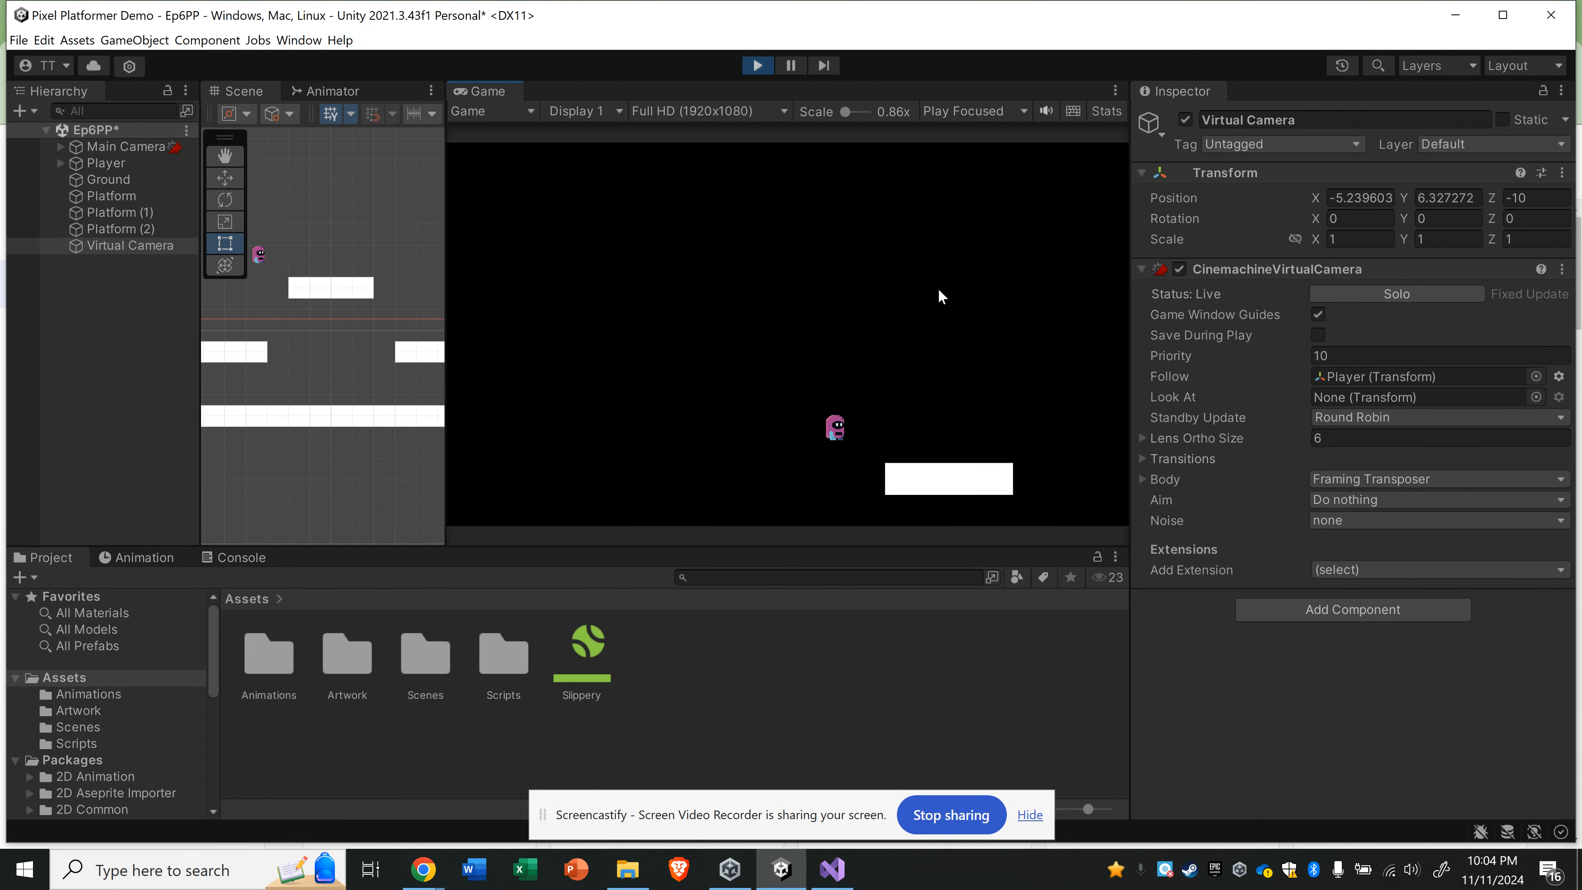
key(d)
key(a)
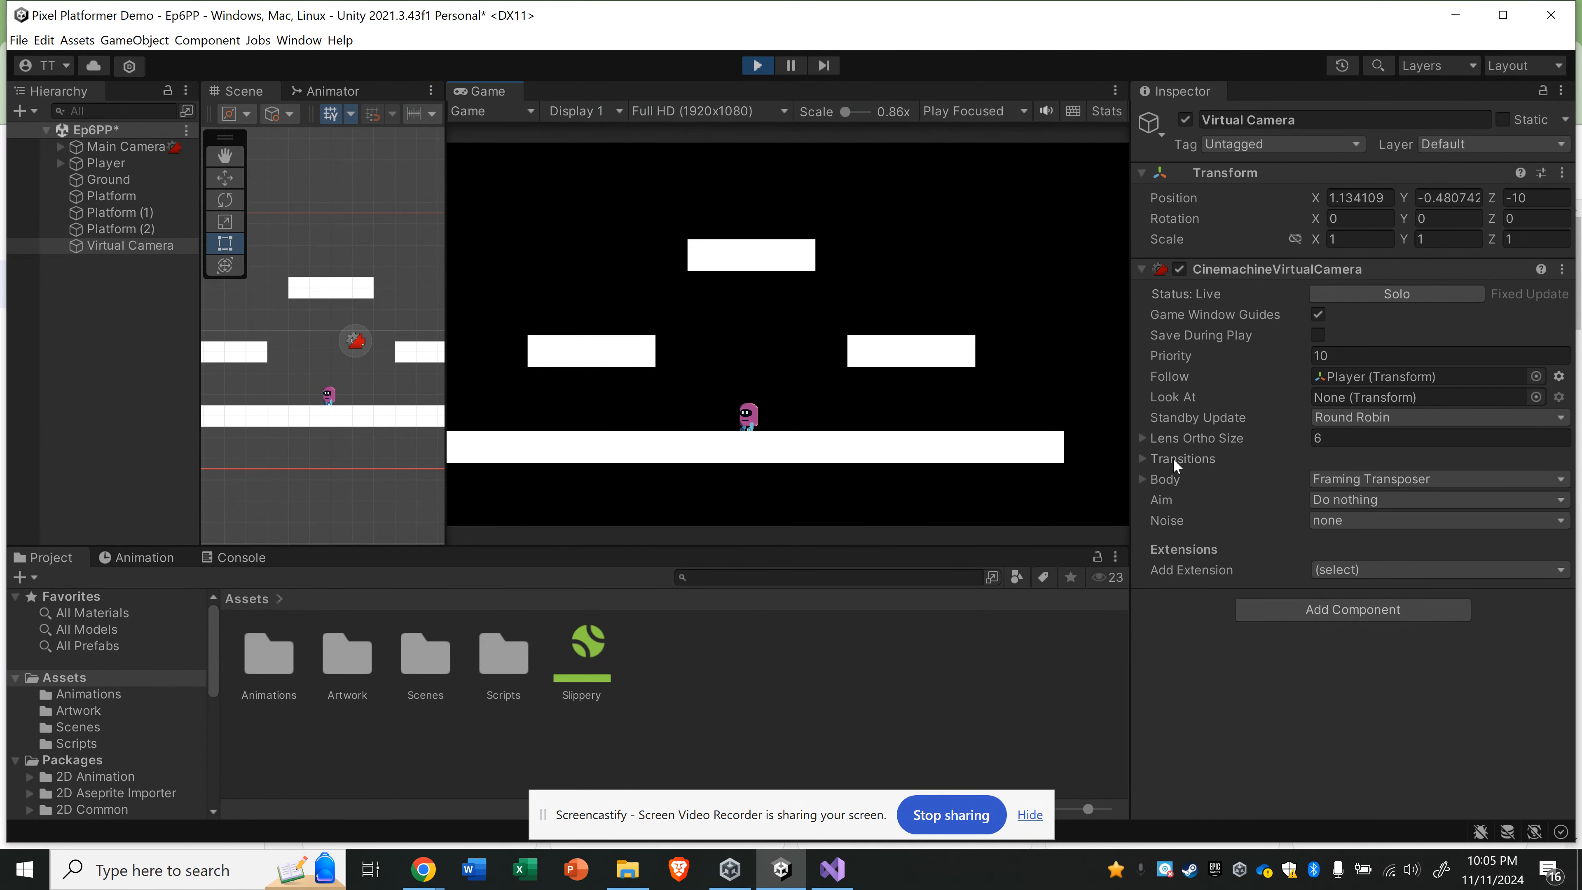
Step: Expand the Virtual Camera's Body settings and enable Lookahead Ignore Y while the game runs
click(1211, 476)
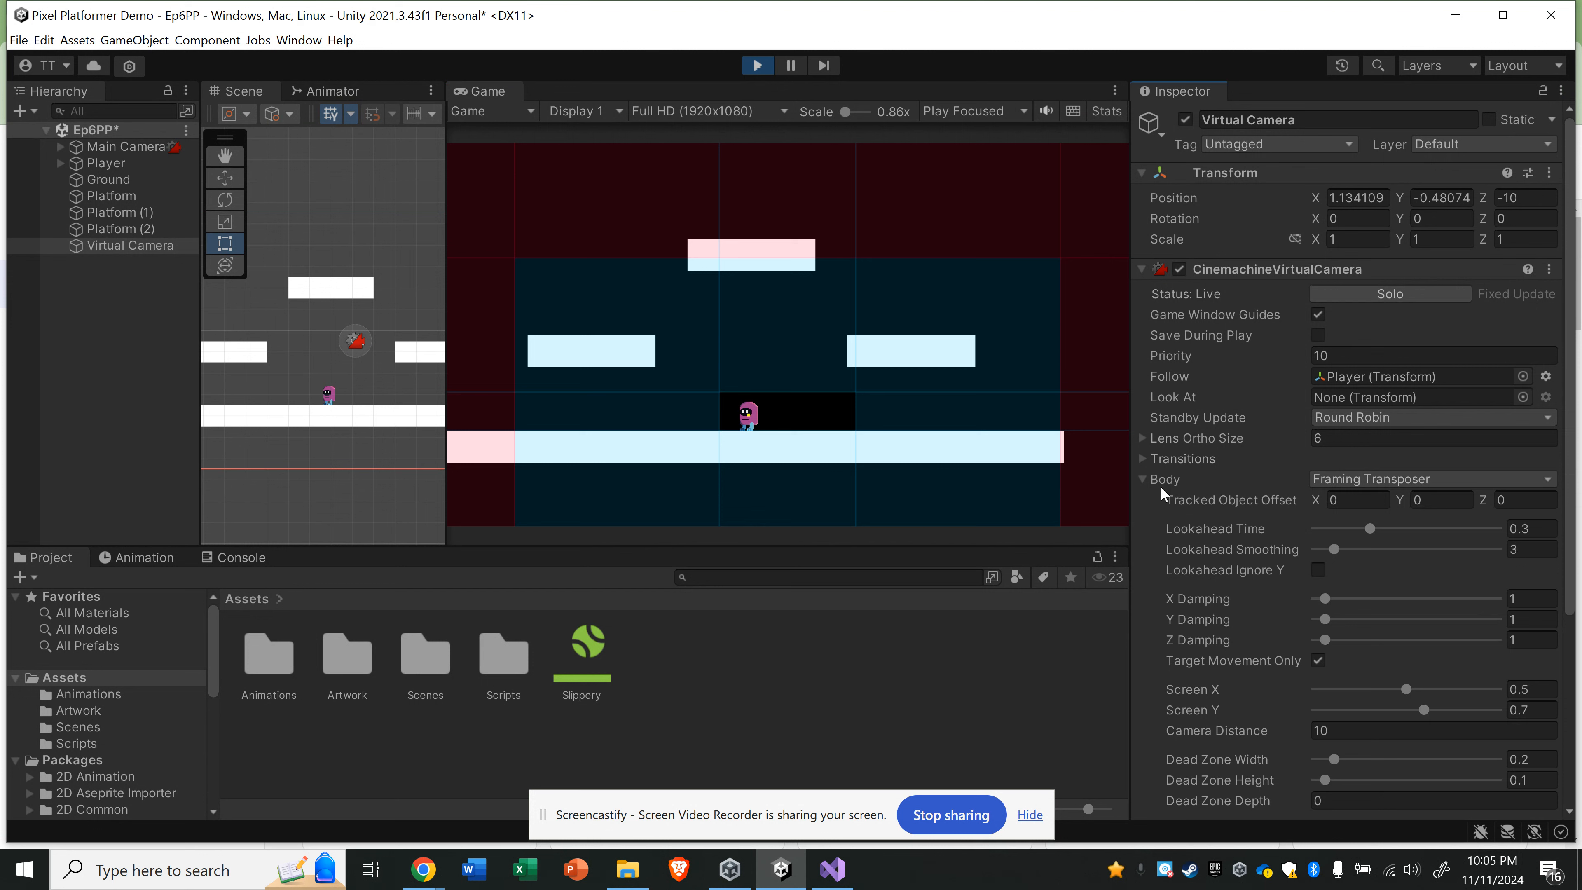
click(937, 291)
key(a)
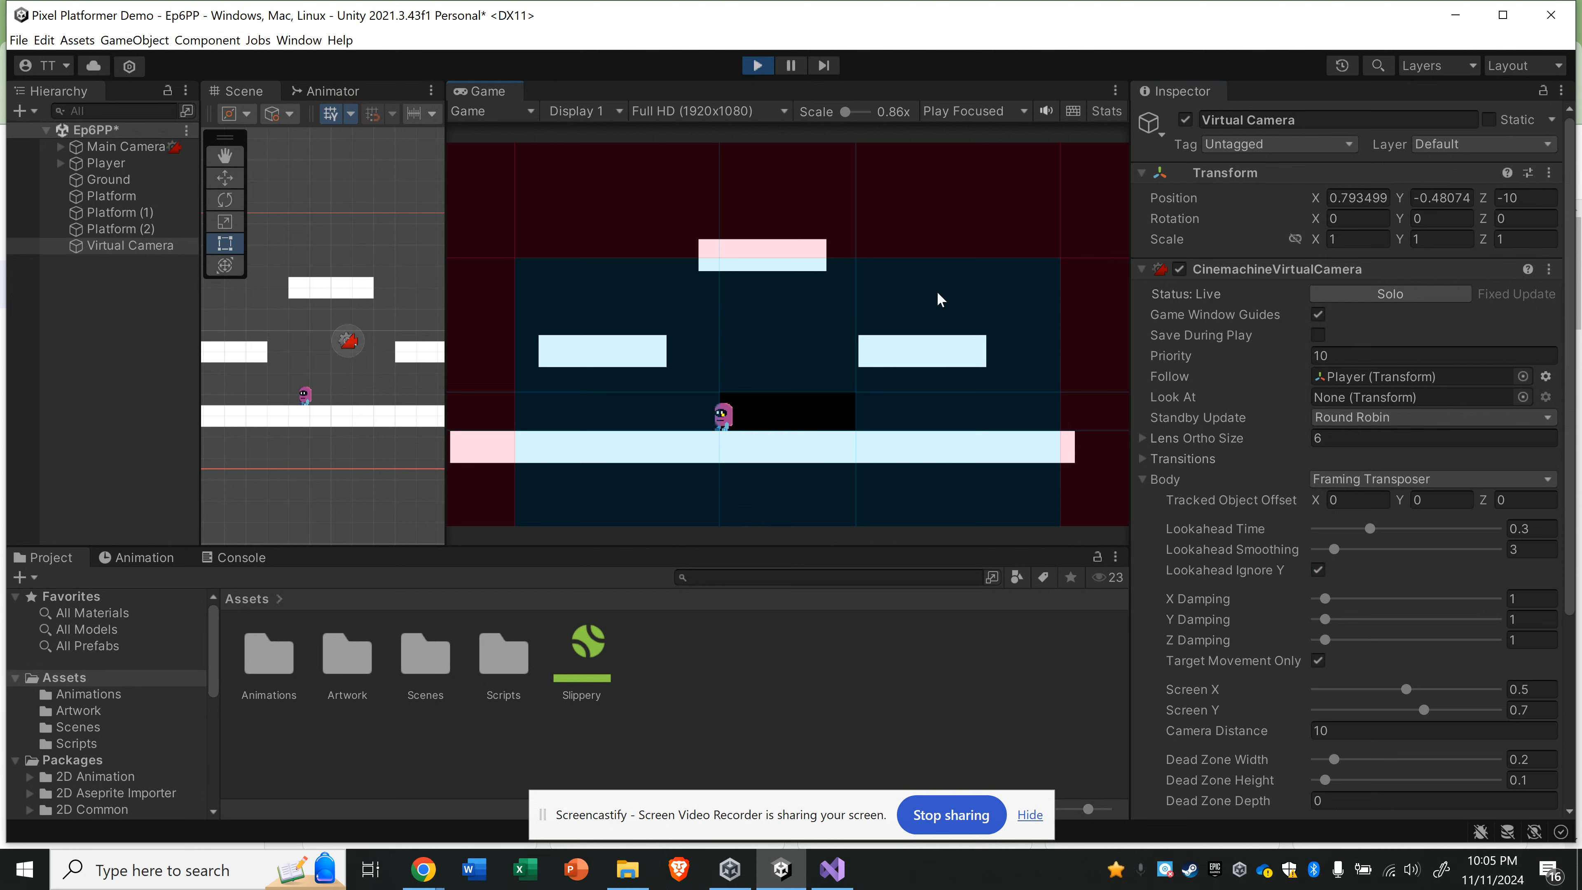
Step: Move and jump the player between the ground and platforms to test the camera with vertical lookahead ignored
key(space)
key(a)
key(d)
key(space)
key(space)
key(a)
key(space)
key(space)
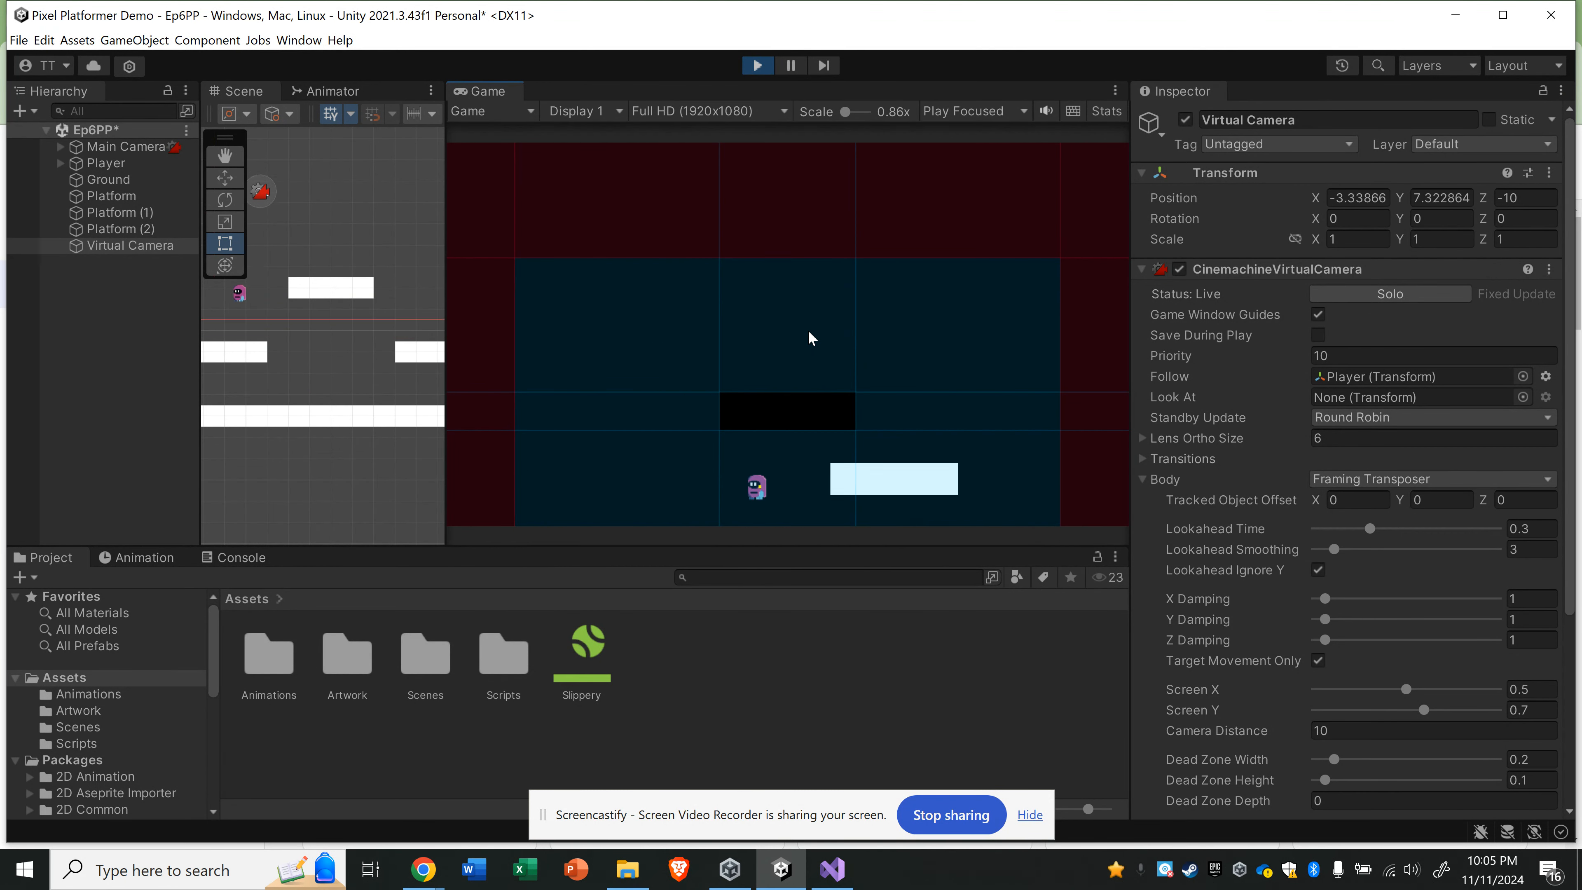
key(space)
key(d)
key(space)
key(a)
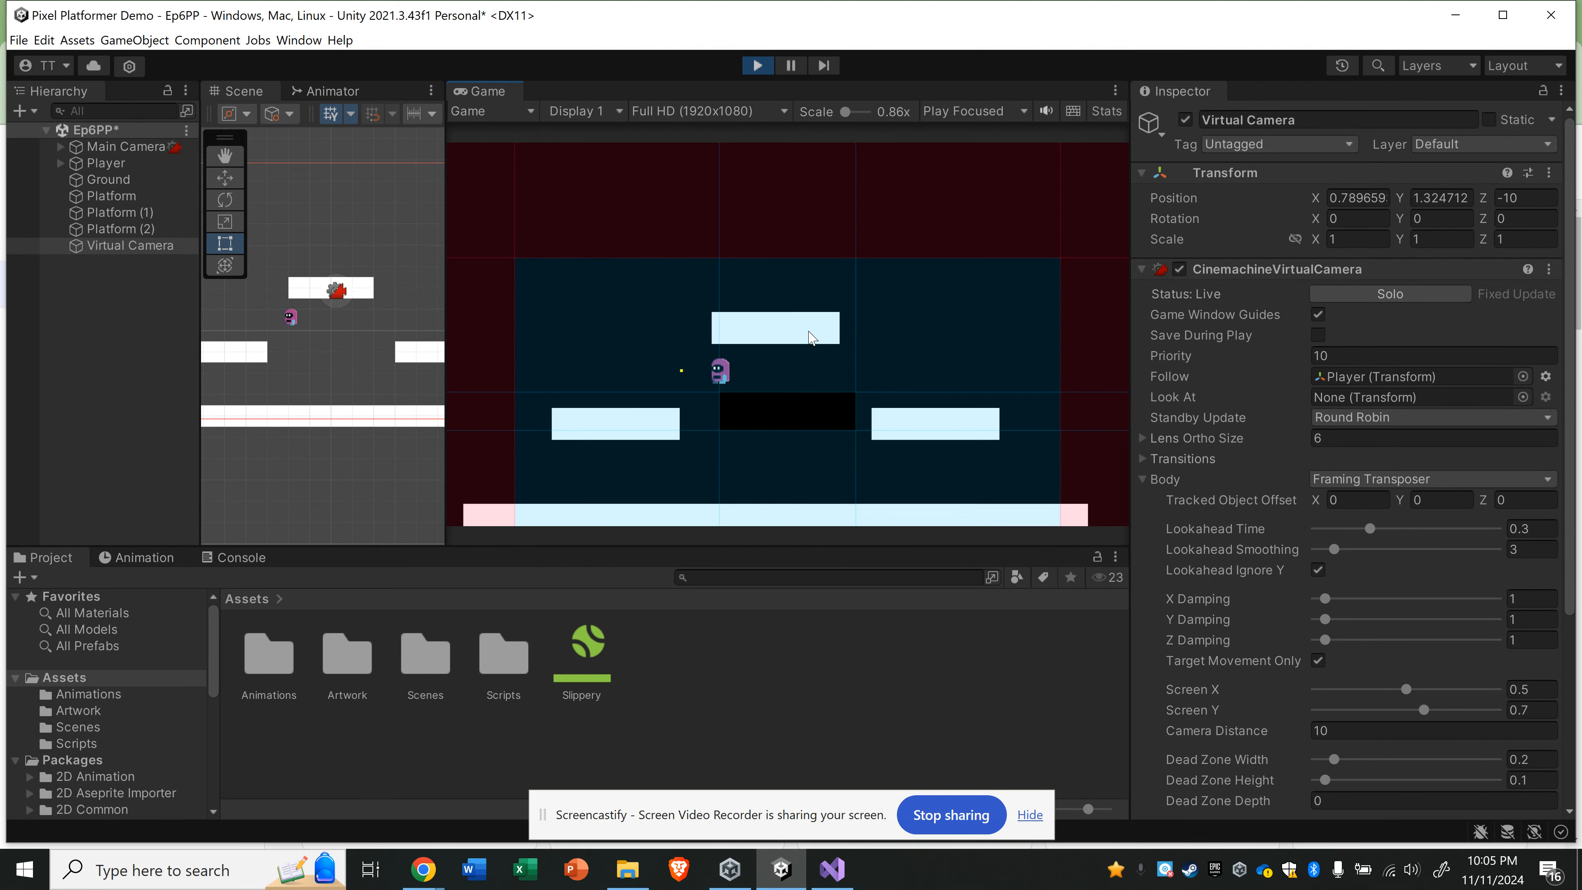
key(space)
key(d)
key(a)
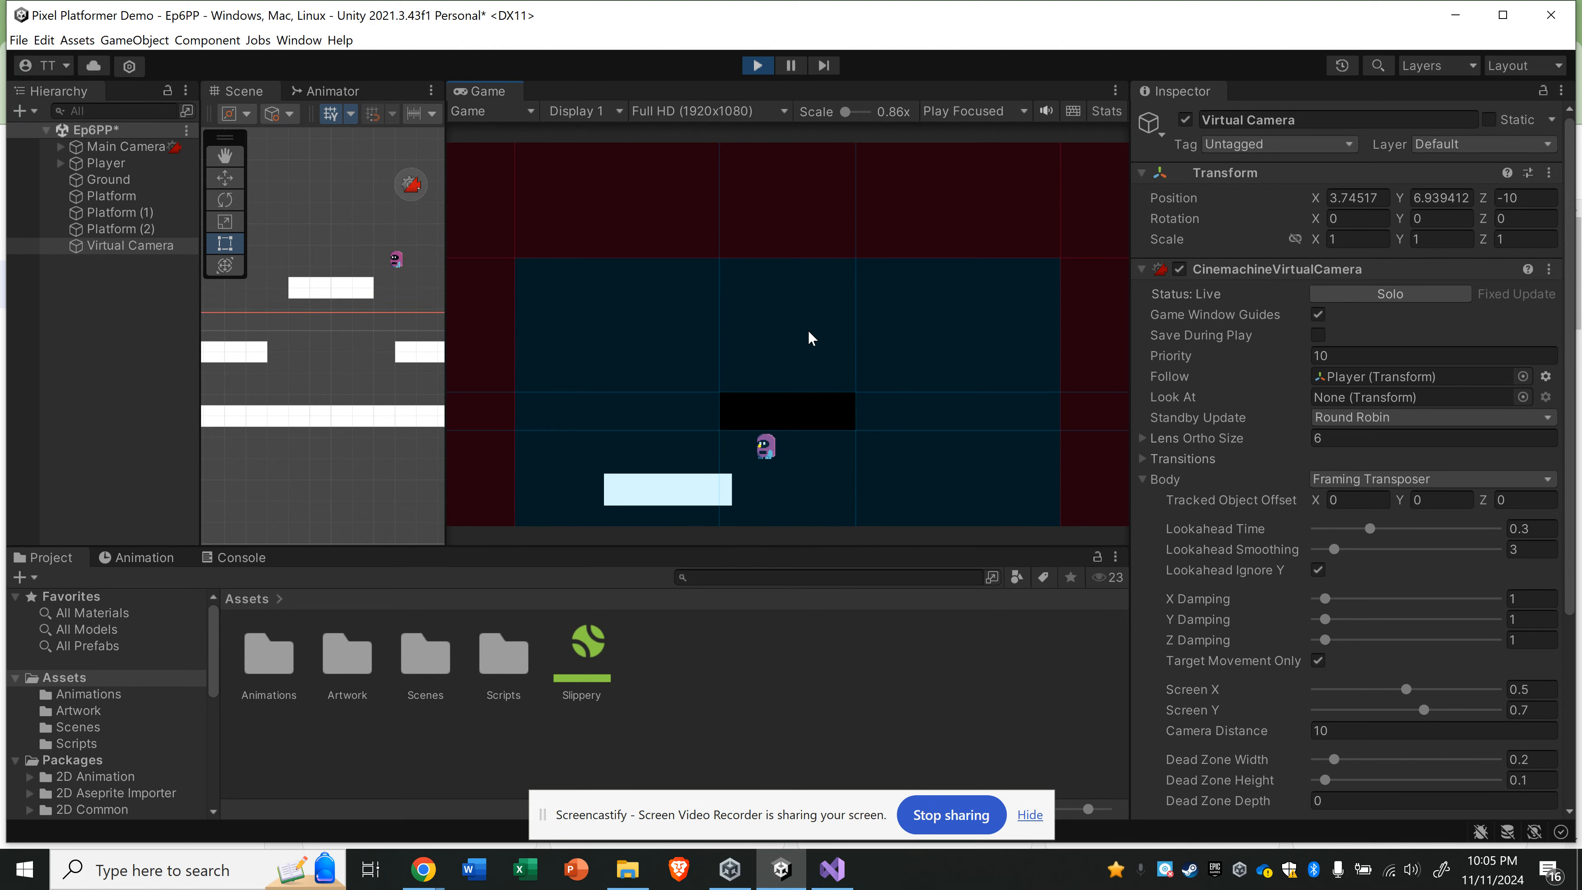
key(d)
key(a)
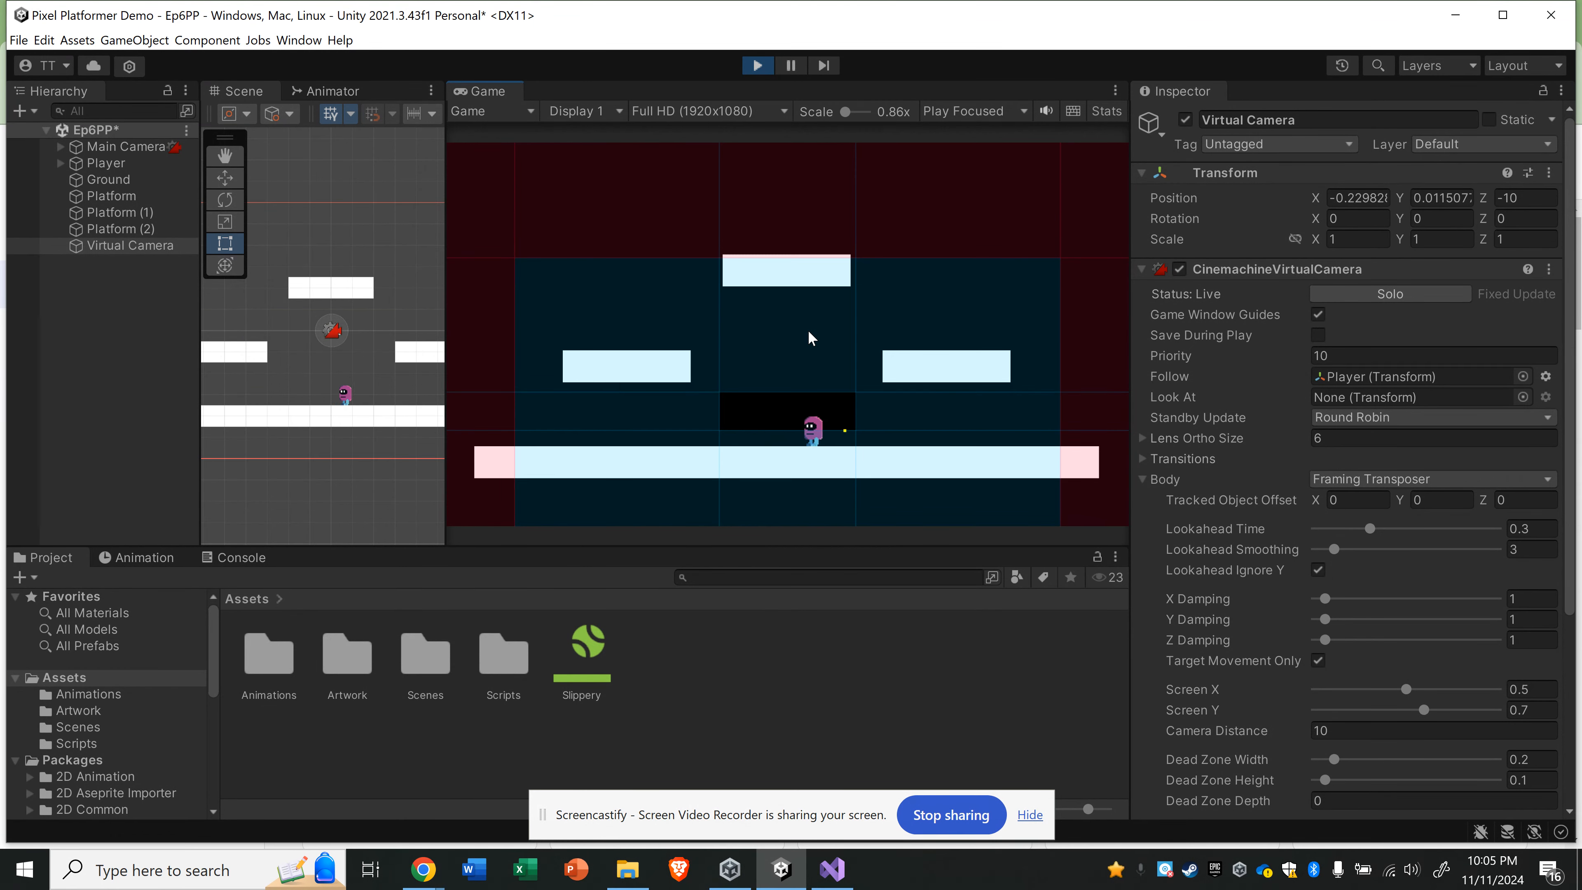
key(space)
key(d)
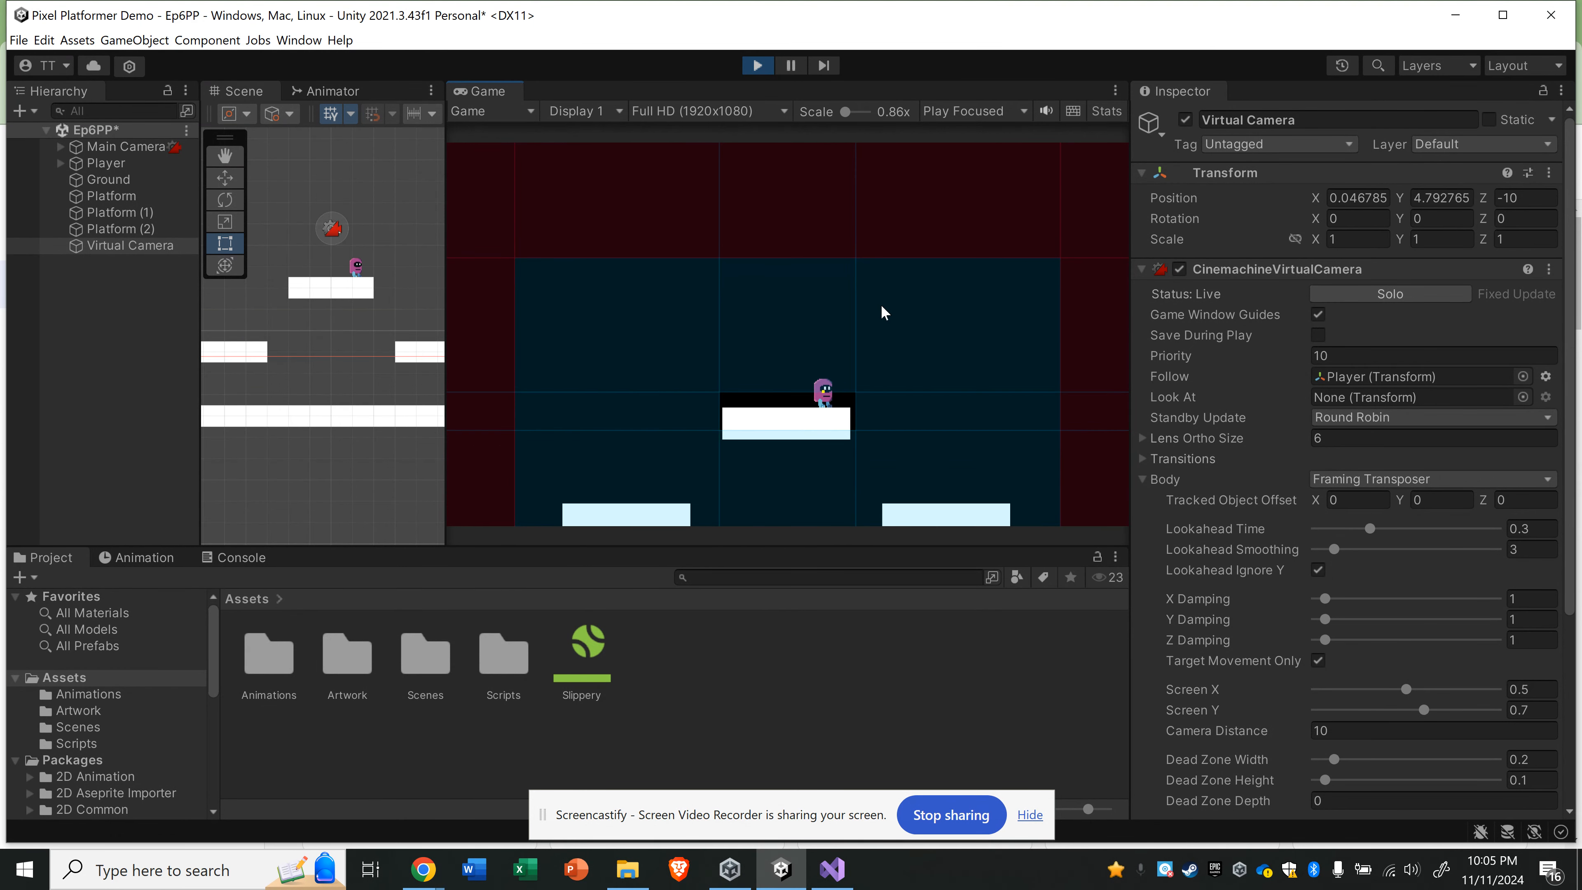
Step: Set the Virtual Camera's Screen Y to 0.51 in play mode and jump the player around to test the framing
scroll(1326, 614, down, 3)
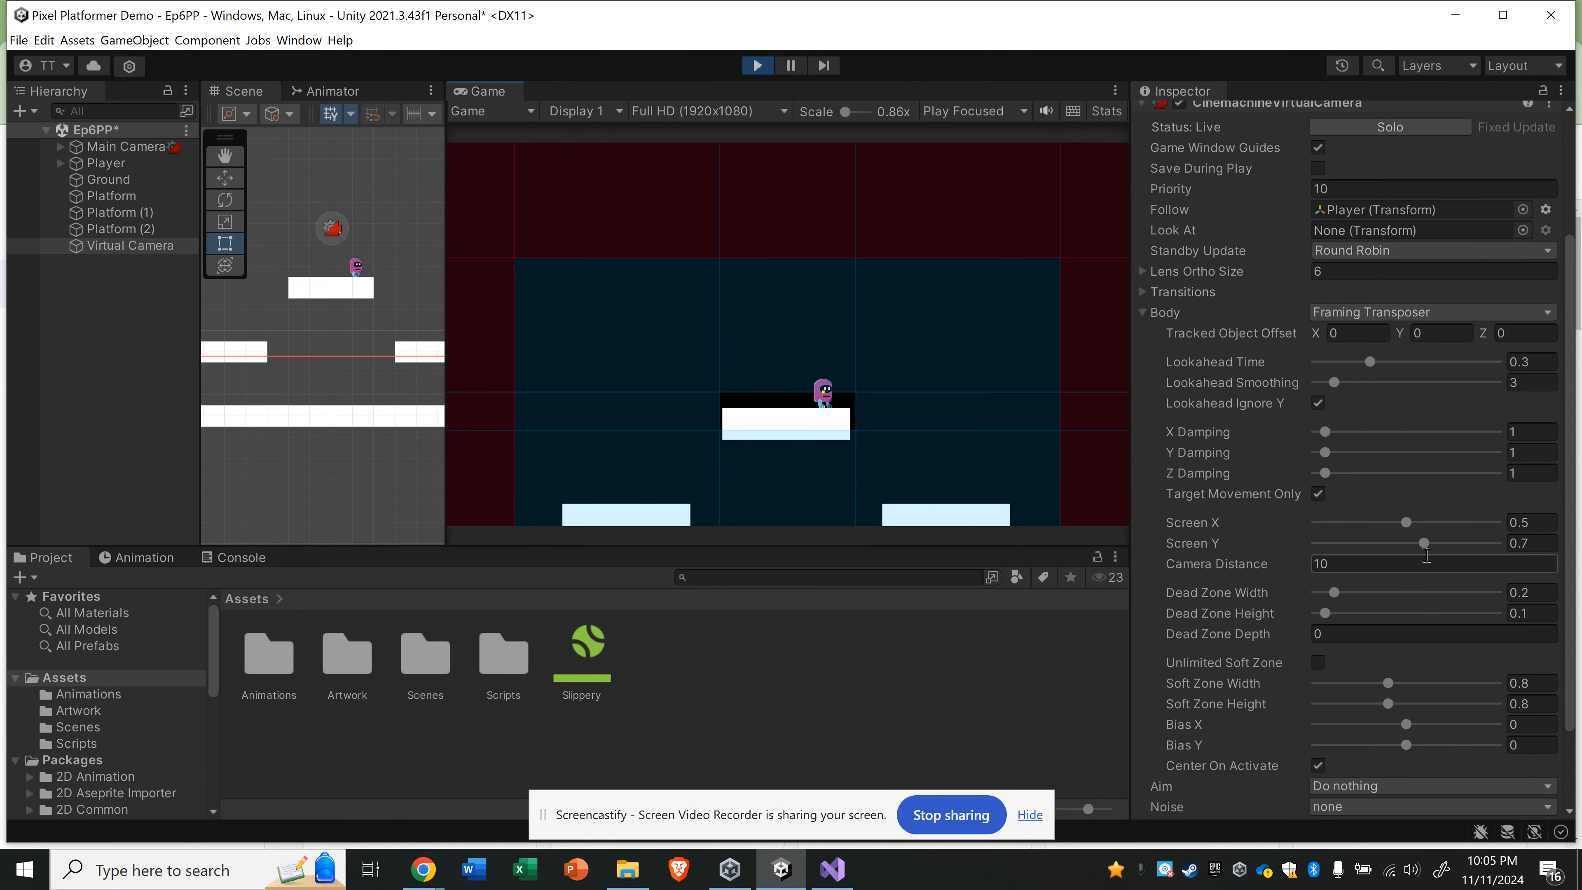
drag(1424, 542, 1408, 544)
click(880, 312)
key(a)
key(space)
key(d)
key(a)
key(space)
key(d)
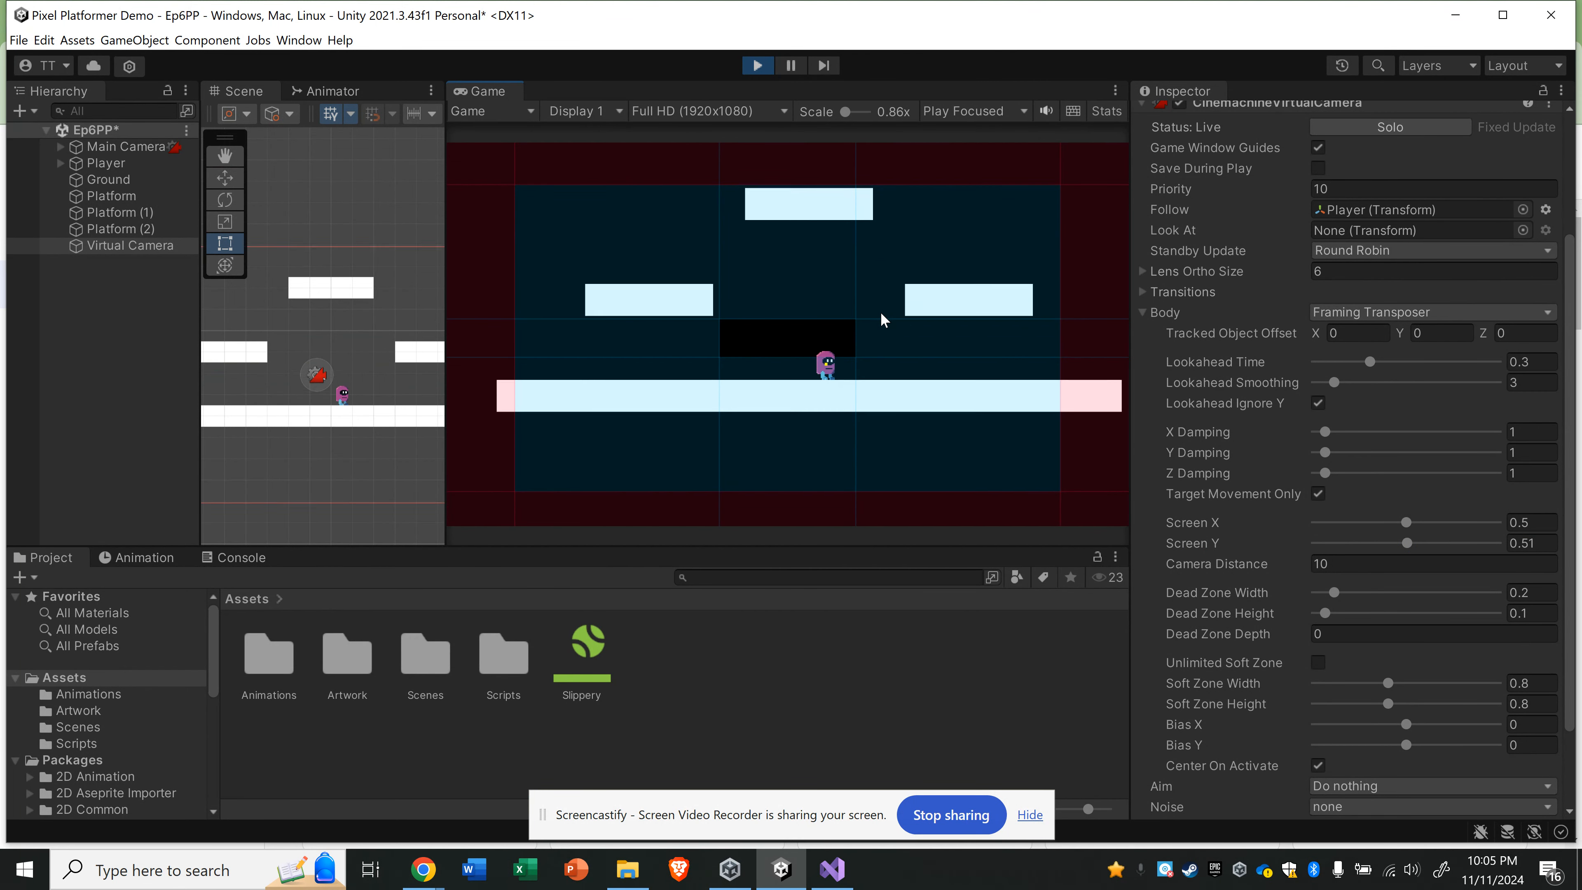
Step: Disable Lookahead Ignore Y and jump the player between platforms to compare the vertical camera motion
click(1330, 401)
click(870, 268)
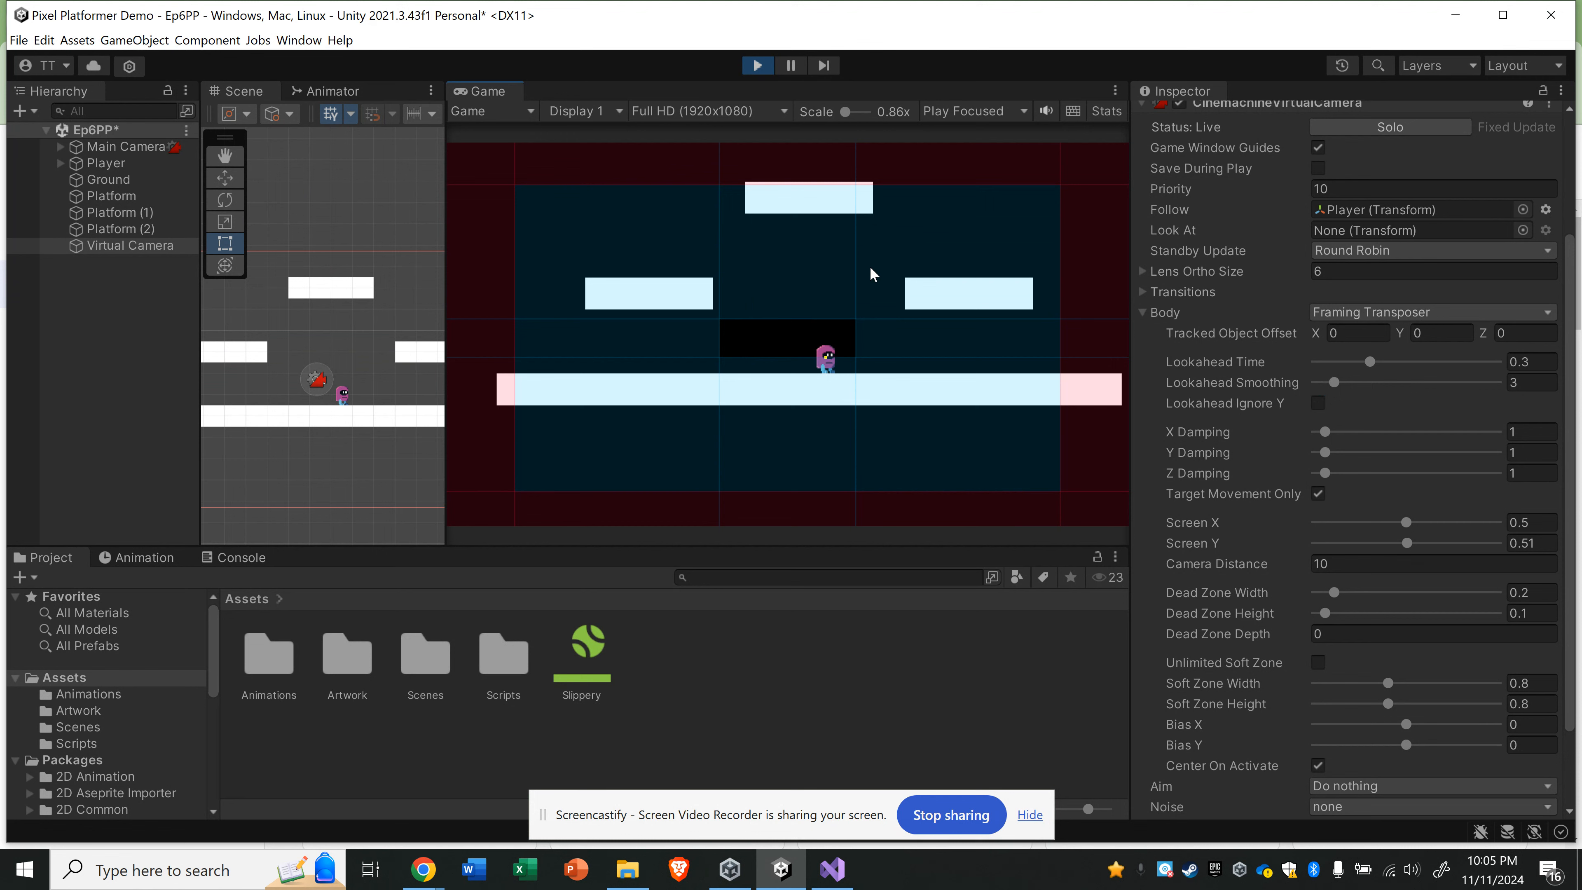
key(space)
key(a)
key(d)
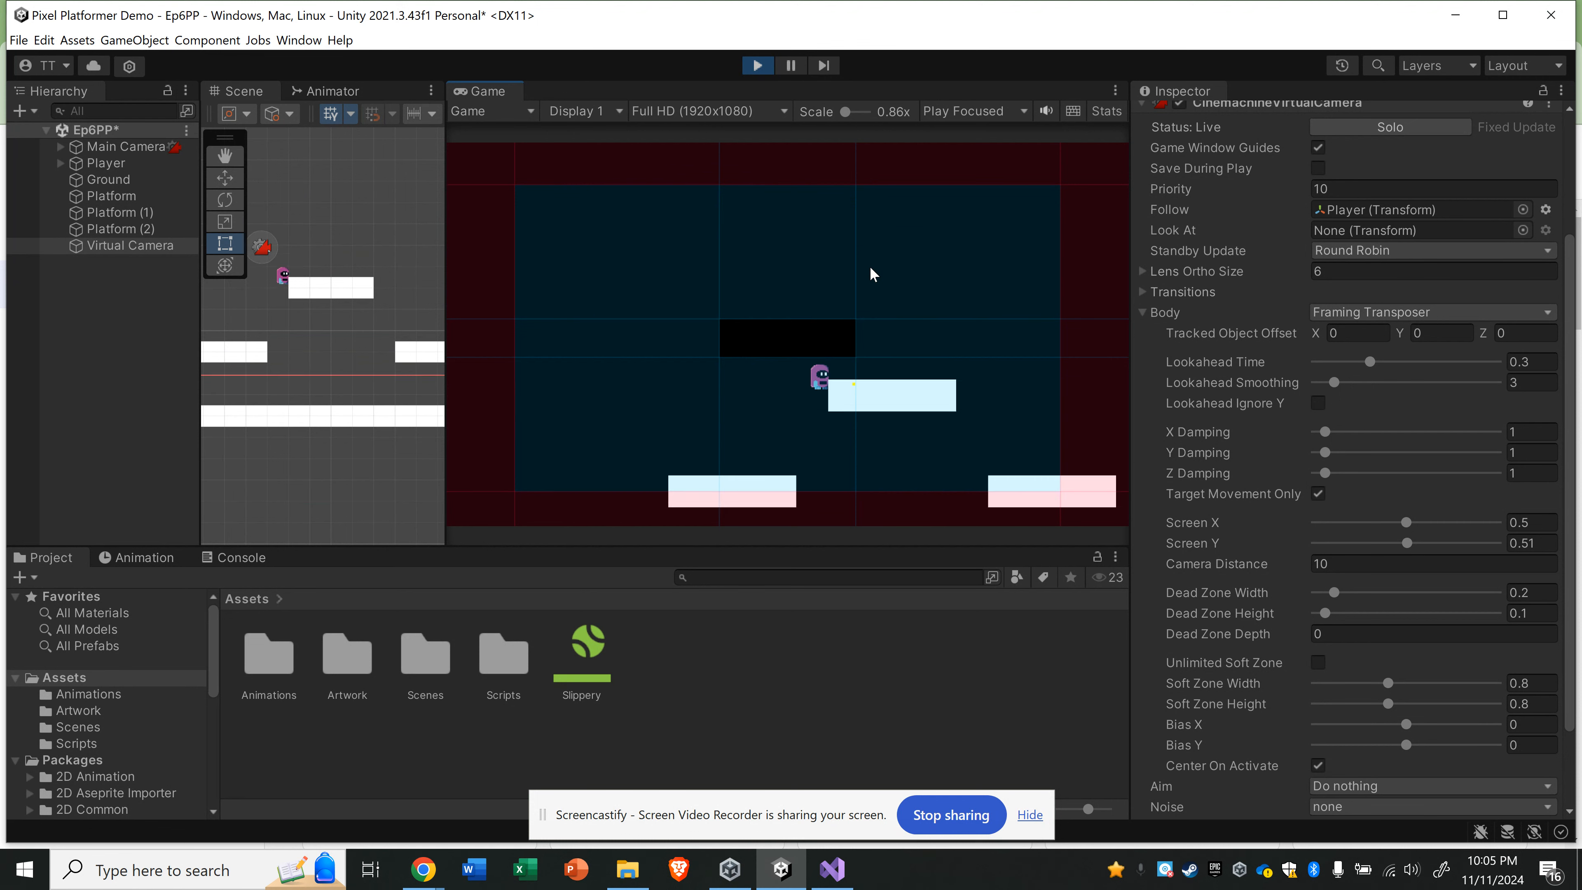
key(space)
key(a)
key(space)
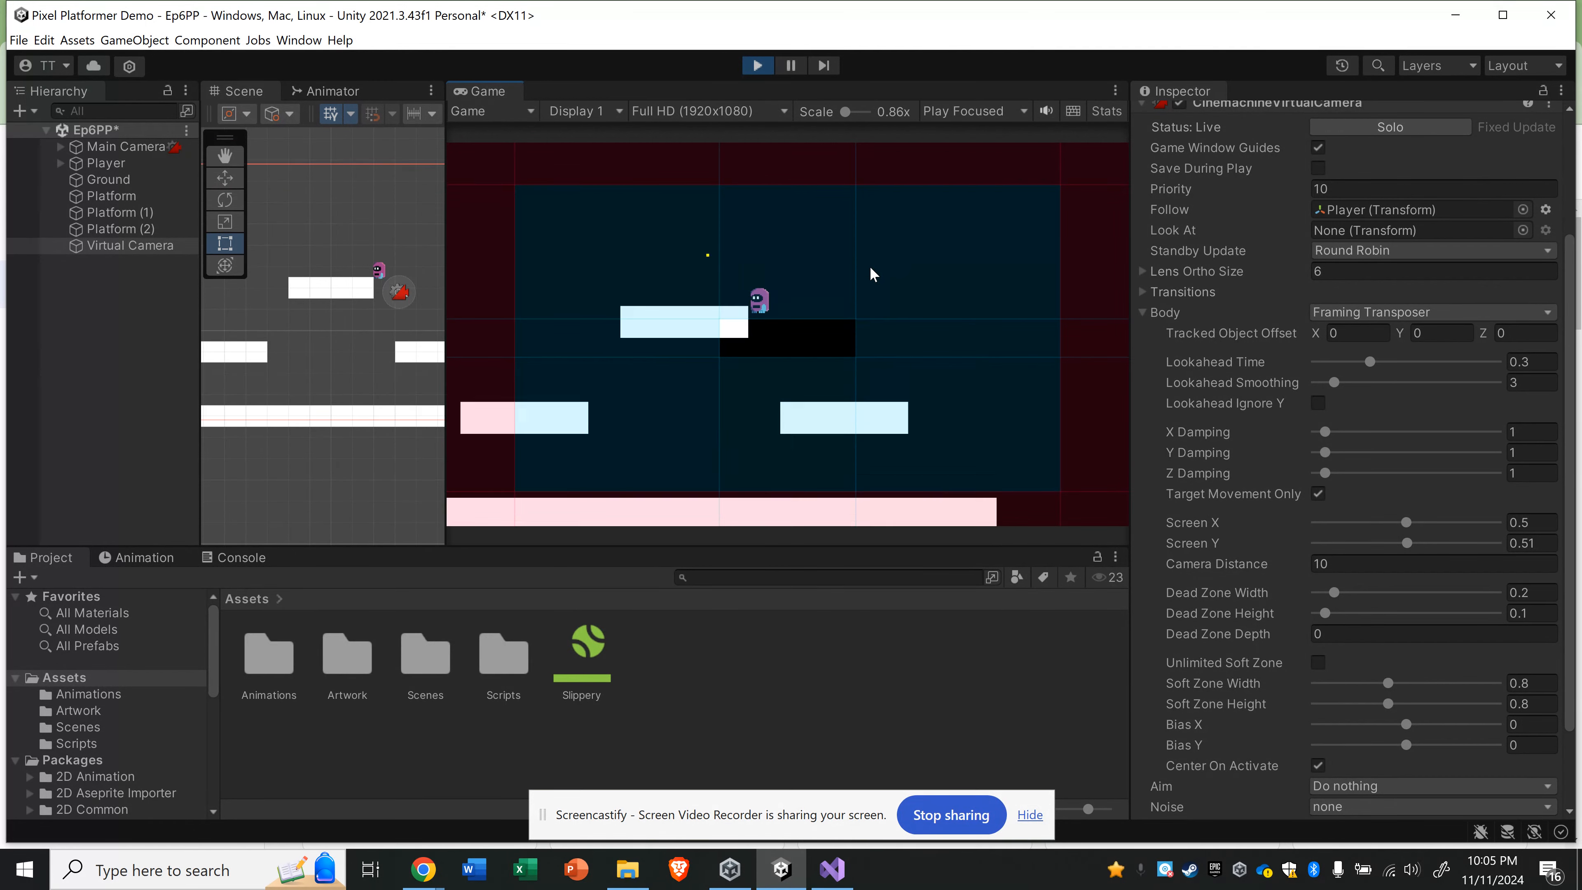
key(d)
key(space)
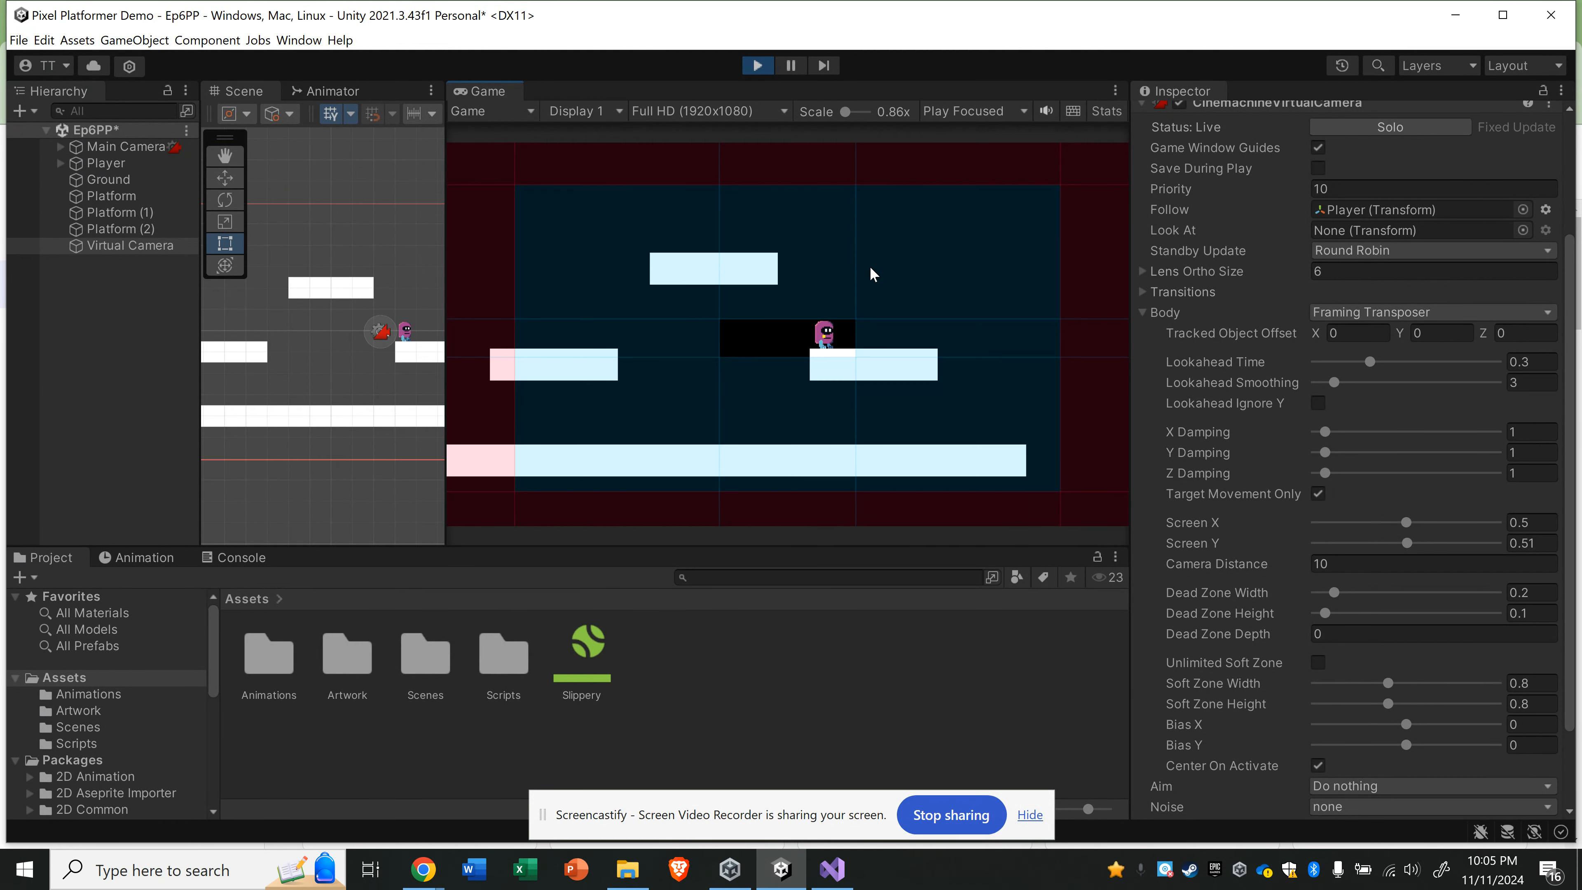
Step: Stop the game and set the Virtual Camera's Screen Y to 0.6 in edit mode
click(754, 69)
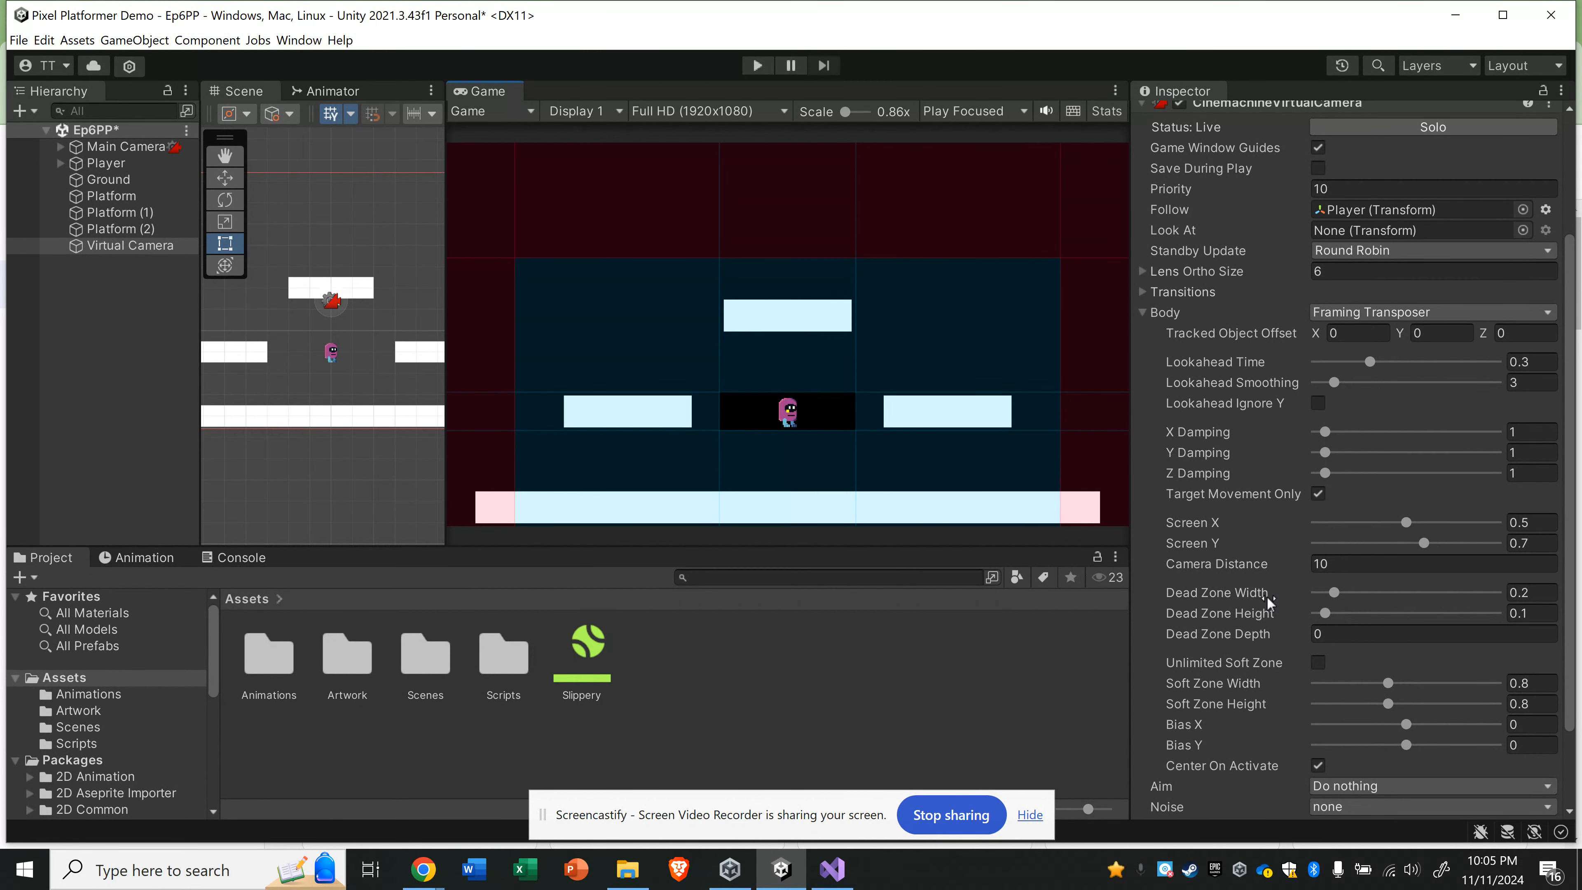
scroll(1267, 596, down, 2)
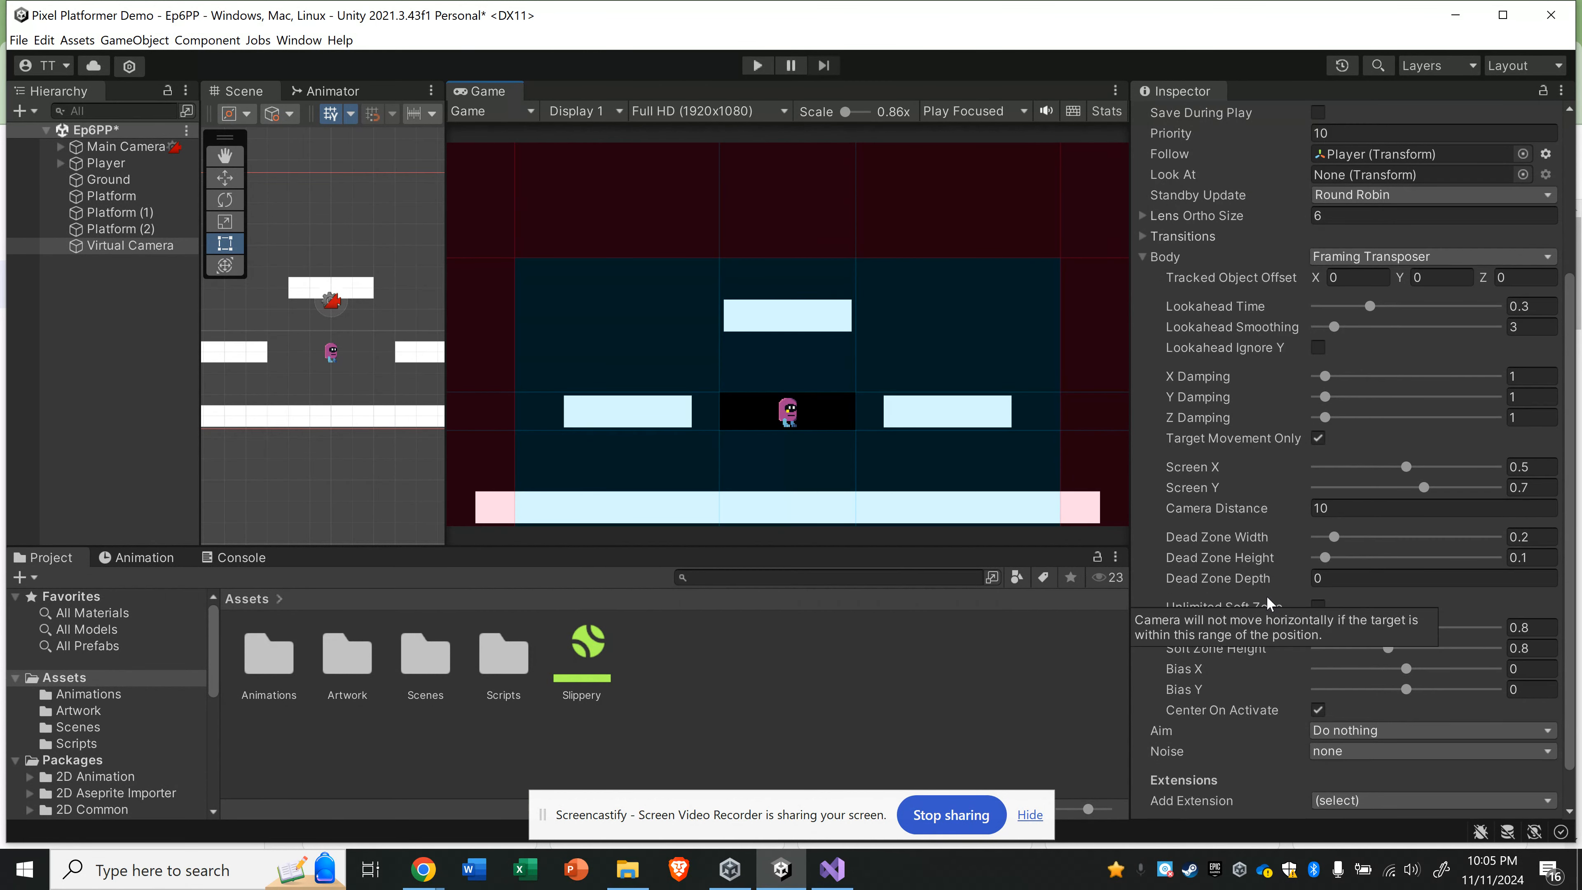
click(1422, 489)
drag(1422, 489, 1414, 490)
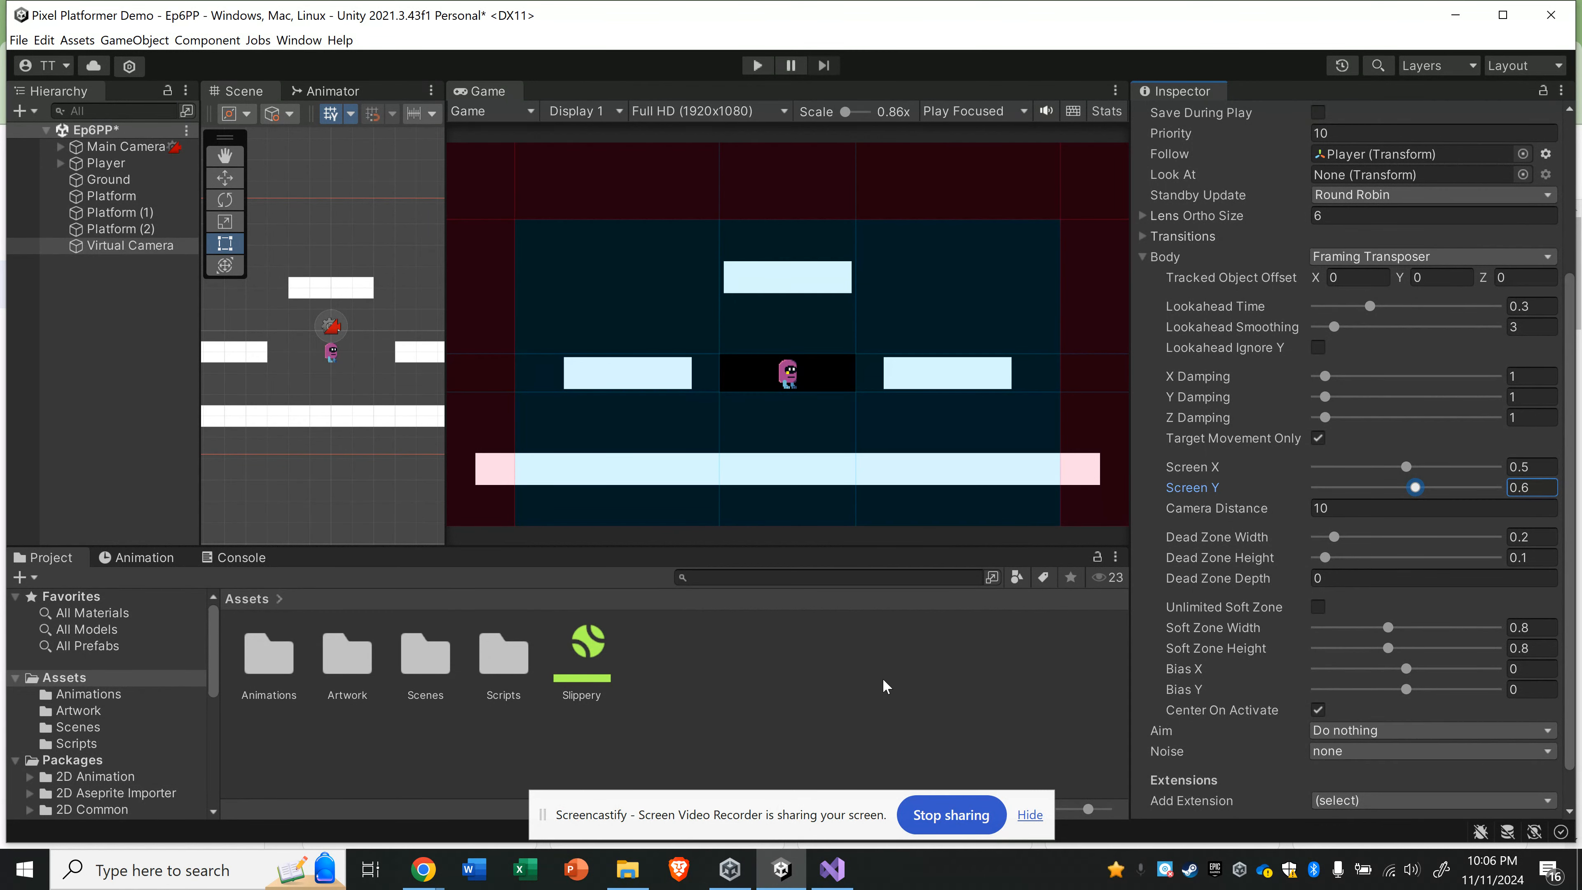
Step: Open the asset commands for the project's Assets folder
right_click(607, 723)
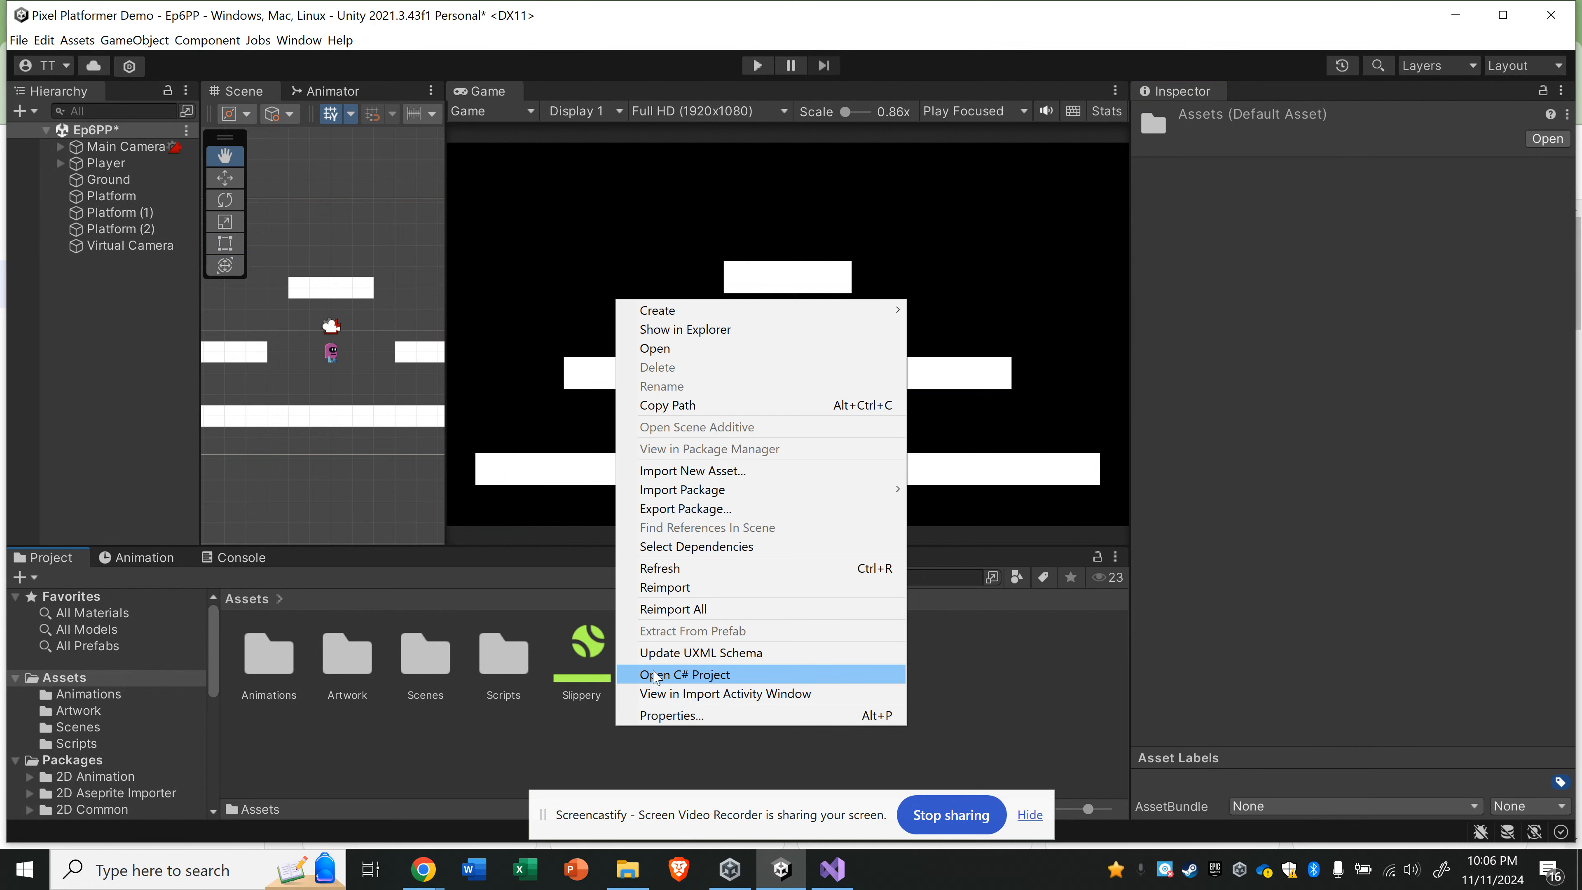